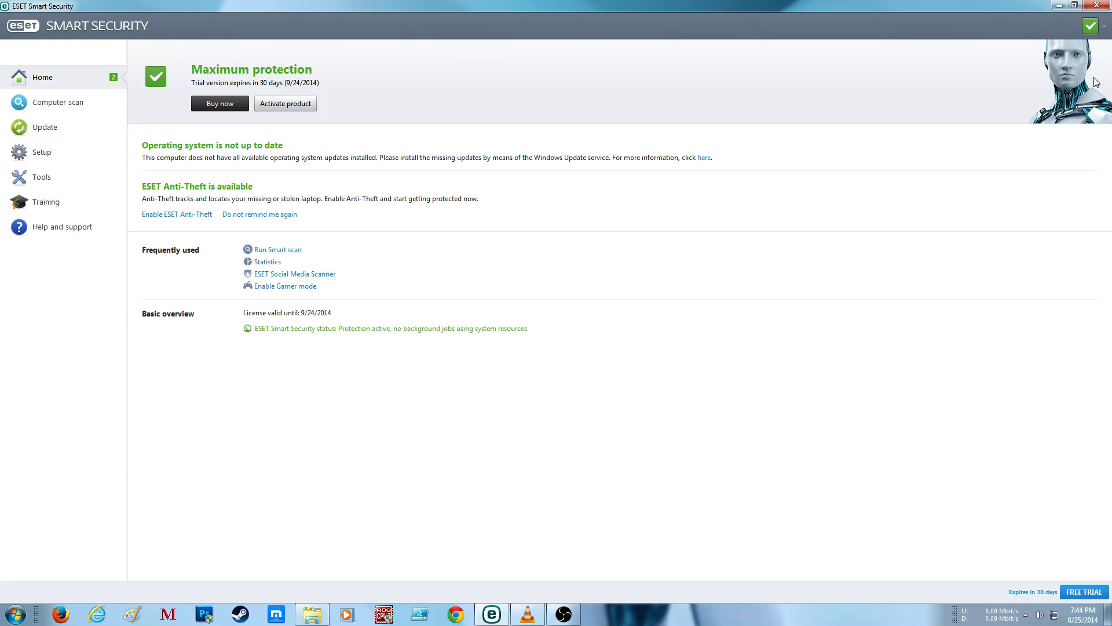
Step: Open the advanced setup and expand its User interface, Tools, Update and Parental control branches, including Accounts
left_click(1091, 25)
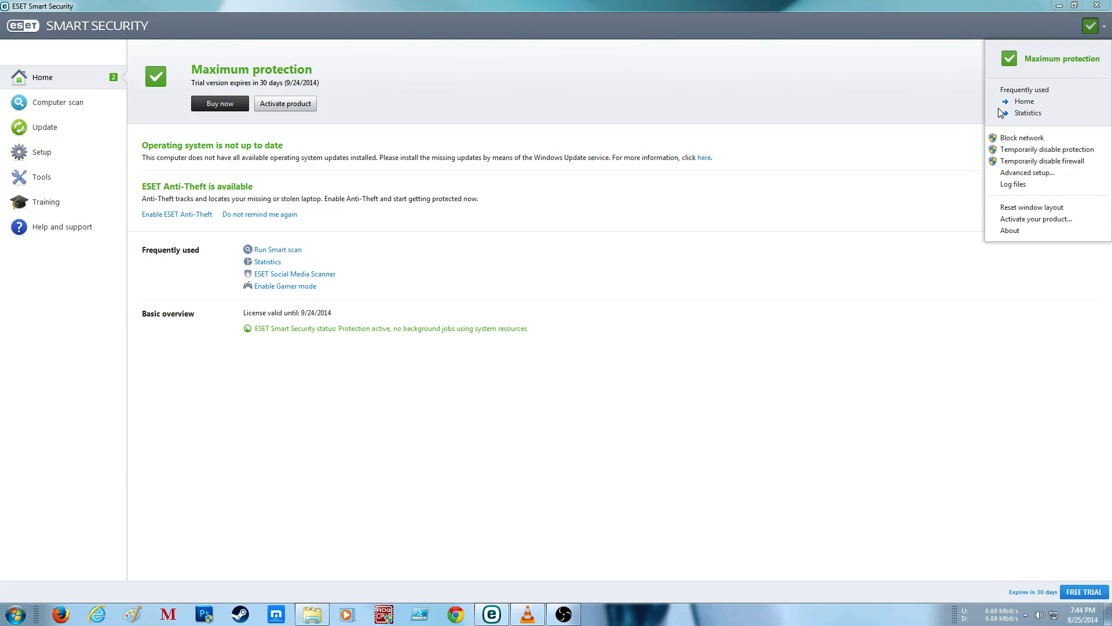
left_click(1020, 175)
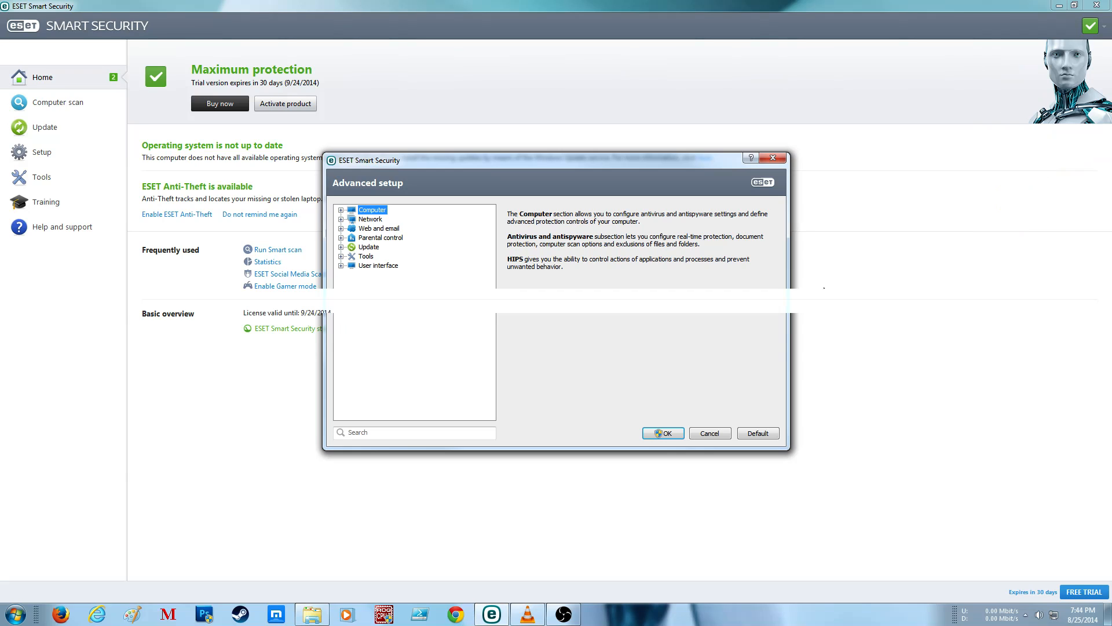
left_click_drag(561, 166, 613, 71)
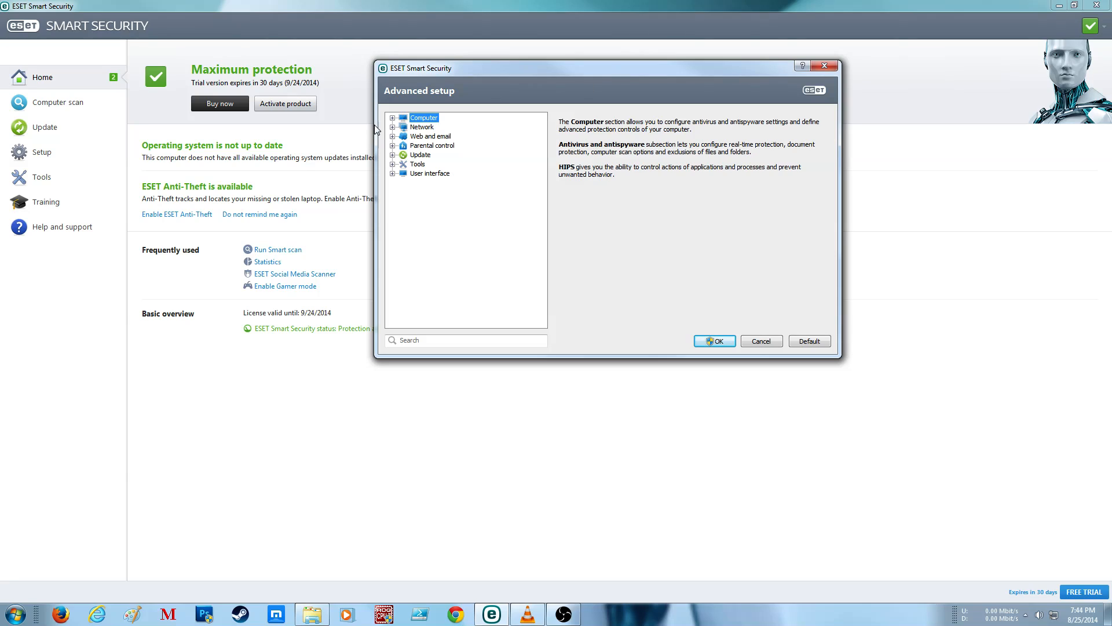
left_click(392, 173)
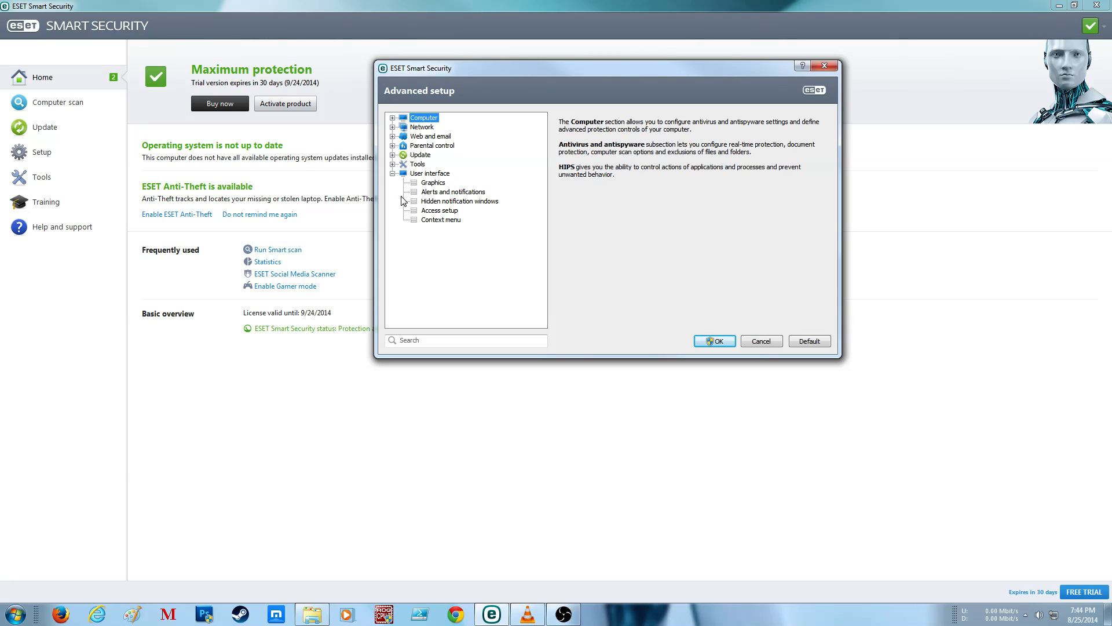
left_click(392, 164)
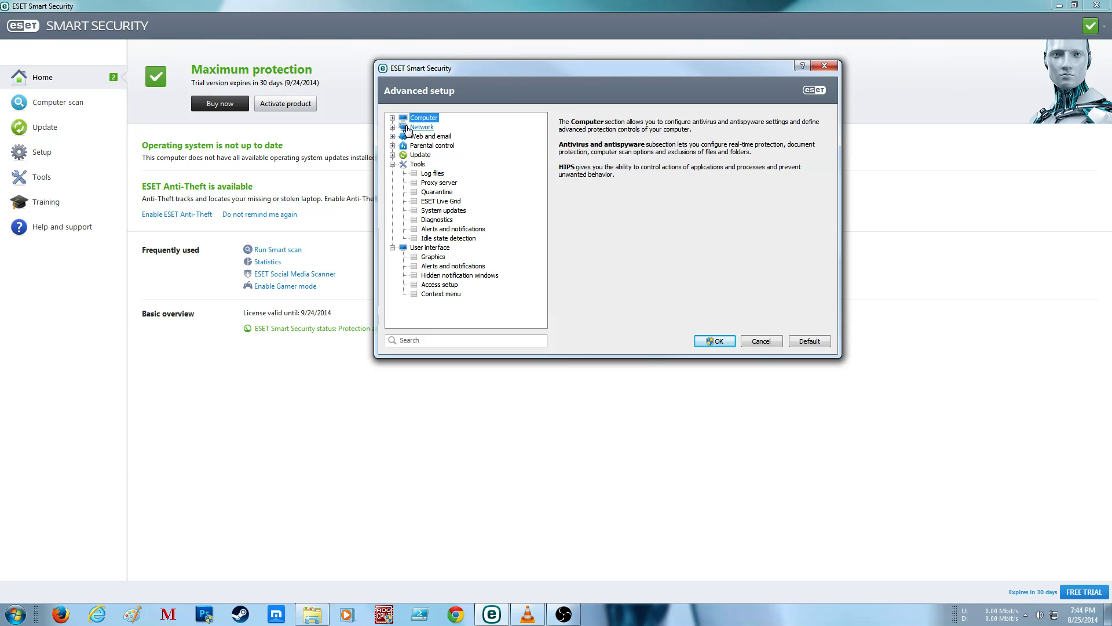
left_click(392, 155)
left_click(392, 146)
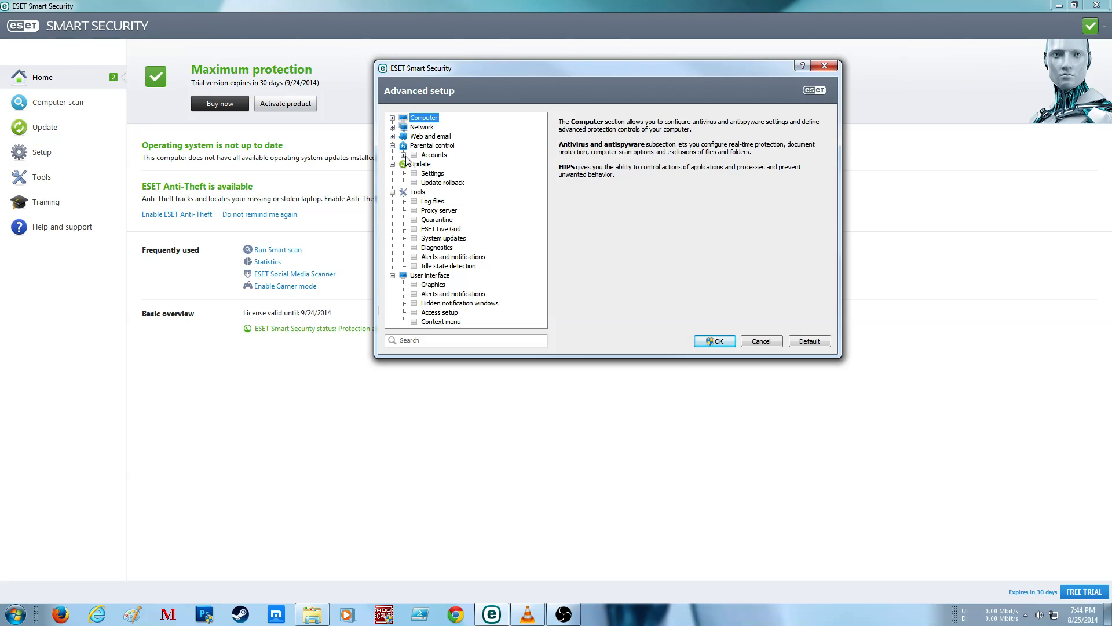
left_click(404, 154)
Step: Expand the Web and email branch with its email client, antispam, web access, protocol filtering, SSL and certificate sub-branches
left_click(393, 136)
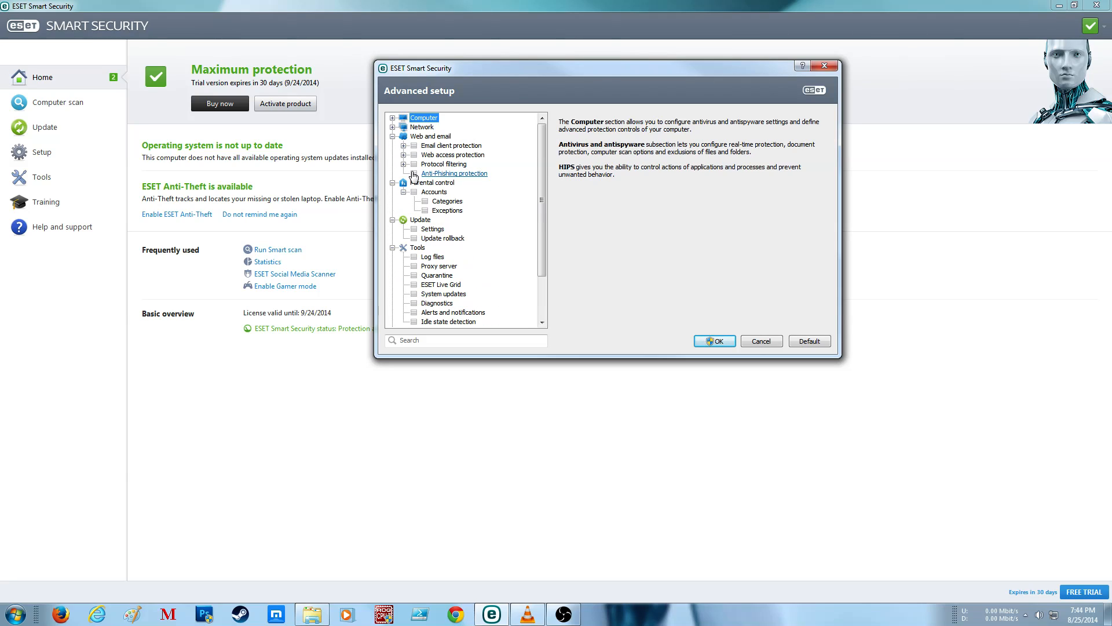
left_click(404, 164)
left_click(415, 192)
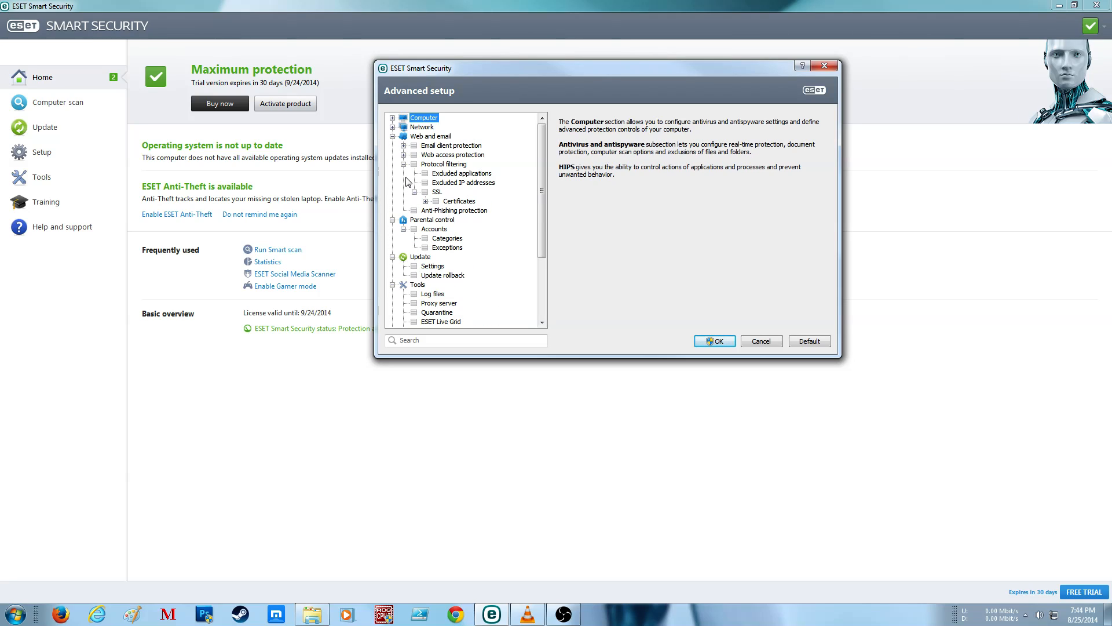
left_click(426, 201)
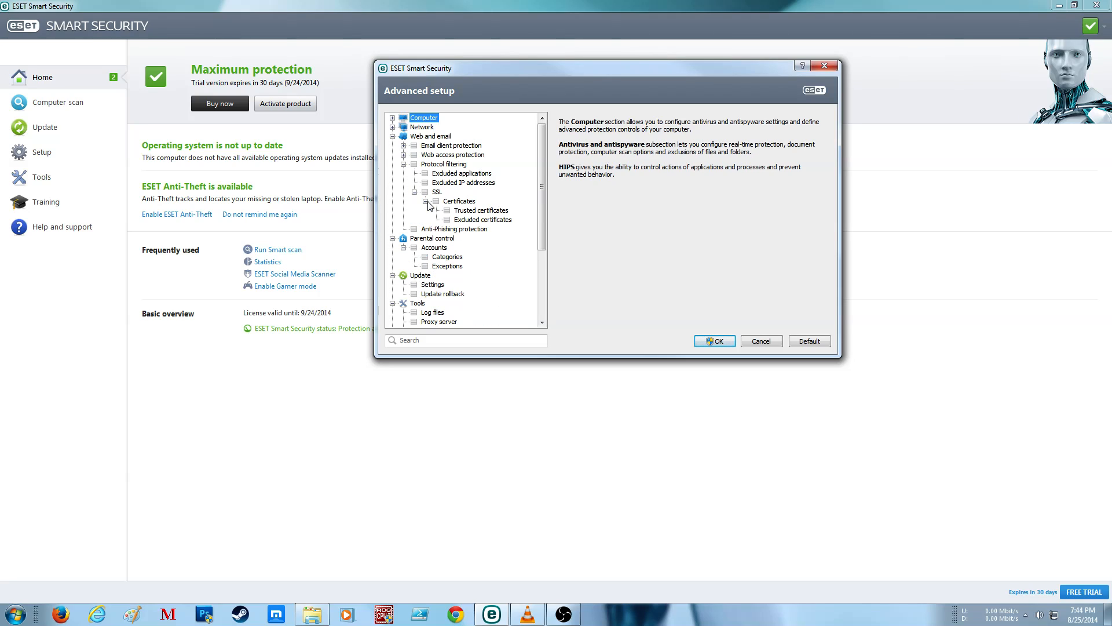
left_click(404, 155)
left_click(403, 145)
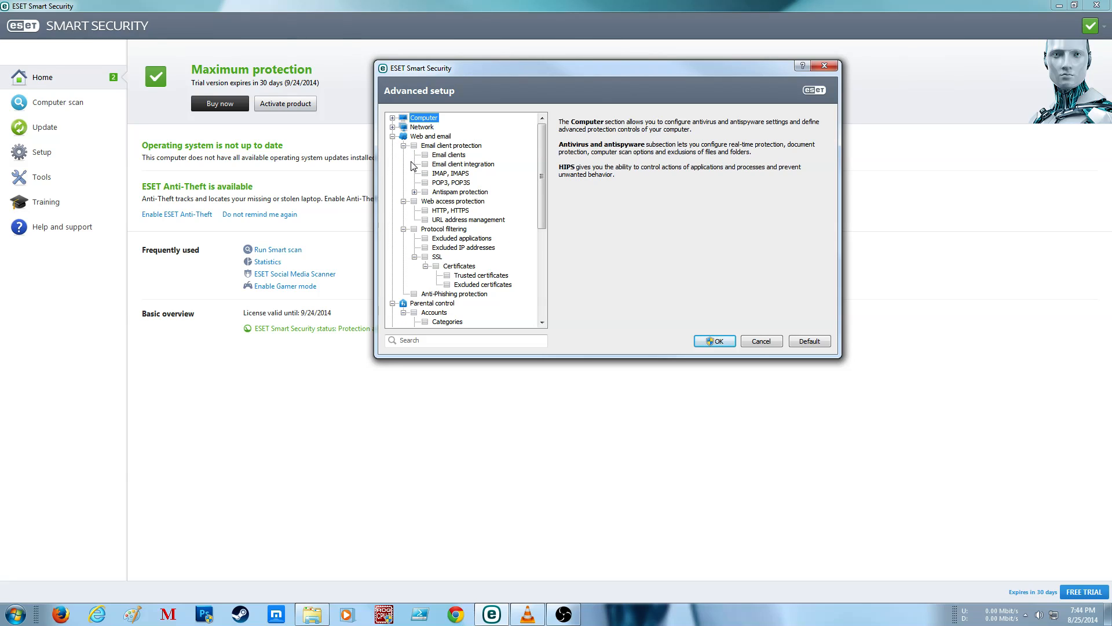
left_click(415, 192)
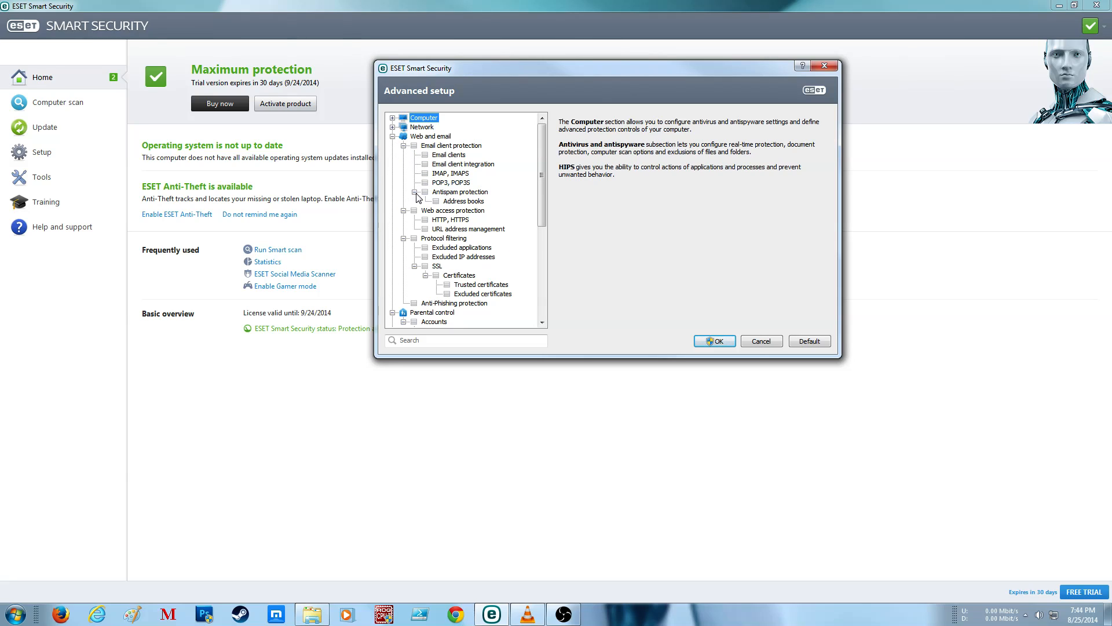
Step: Expand the Network and Computer branches down to Personal firewall, HIPS and Real-time file system protection
left_click(392, 127)
left_click(404, 136)
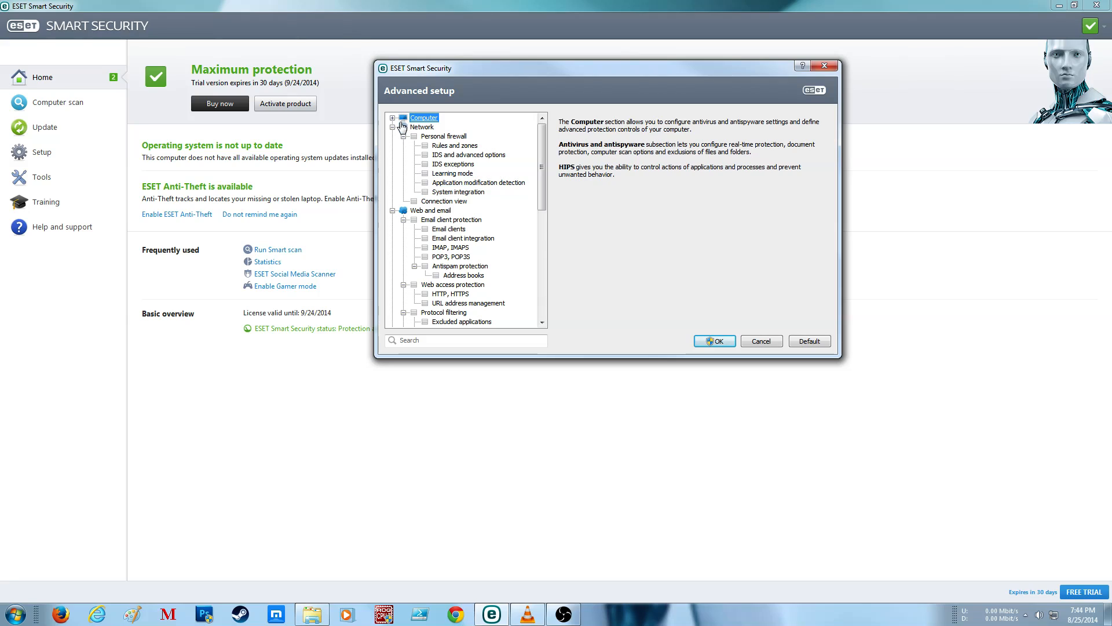
left_click(393, 118)
left_click(404, 155)
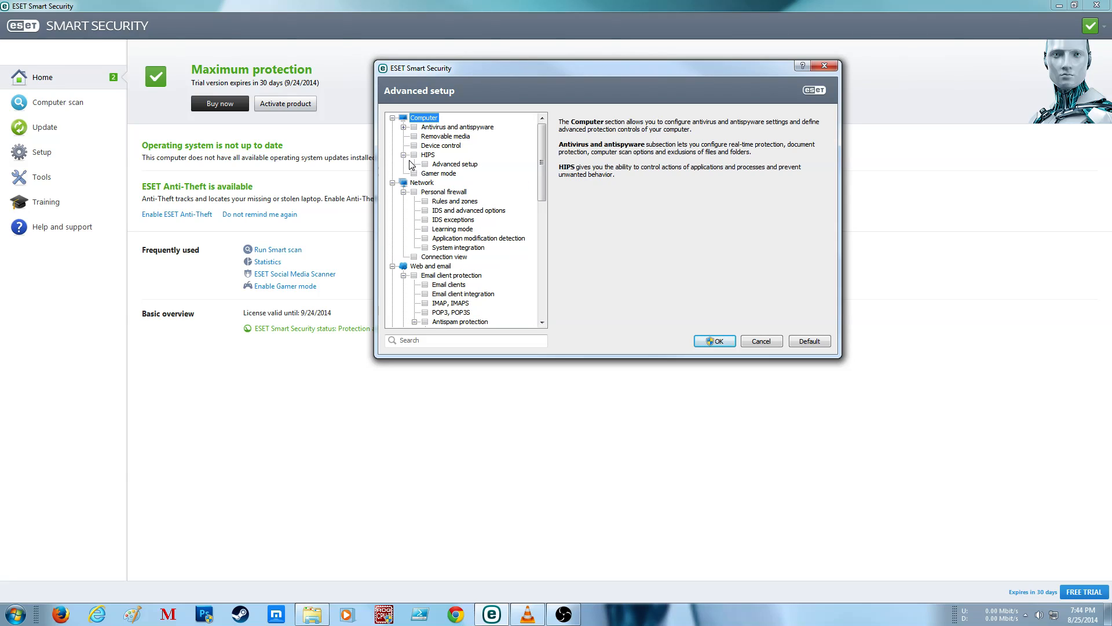
left_click(404, 127)
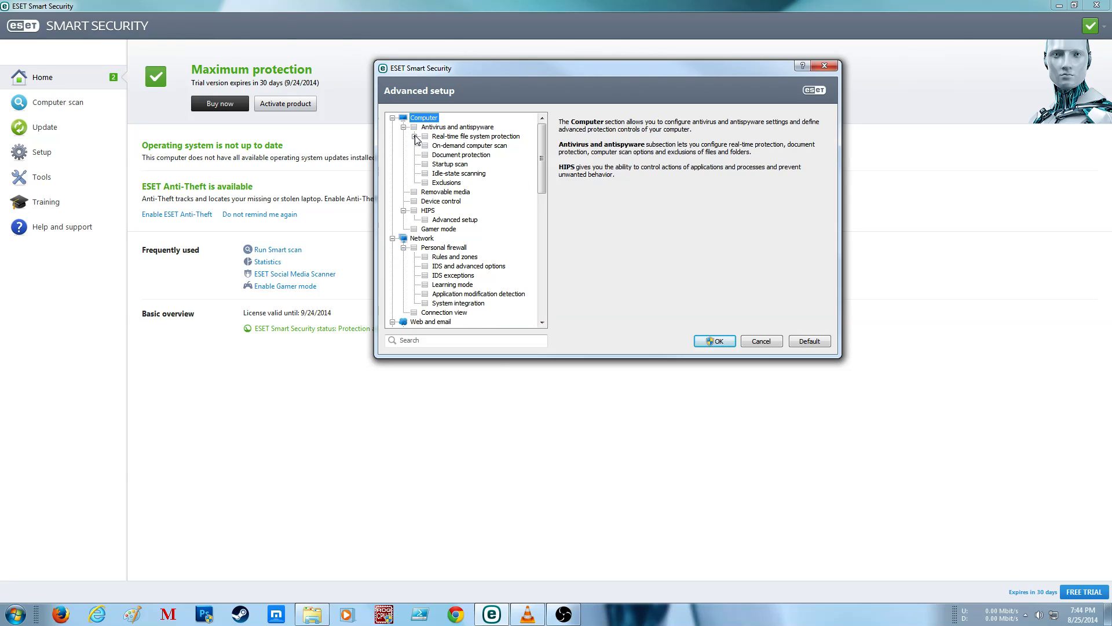
left_click(414, 136)
Step: Enable detection of potentially unsafe applications in the Antivirus and antispyware scanner options
left_click(463, 128)
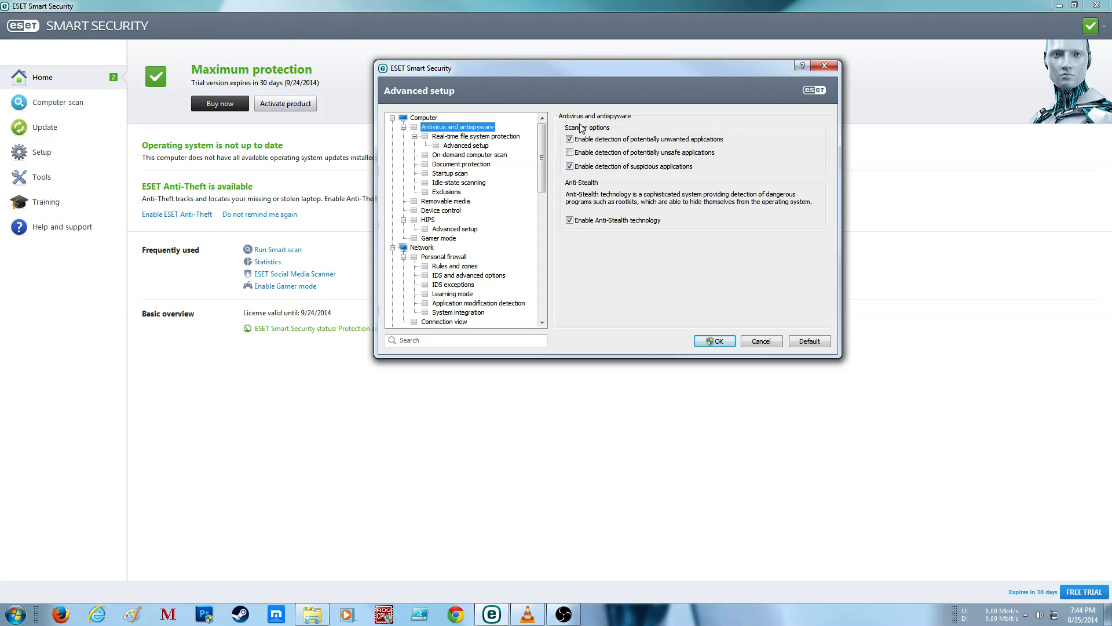
left_click(587, 153)
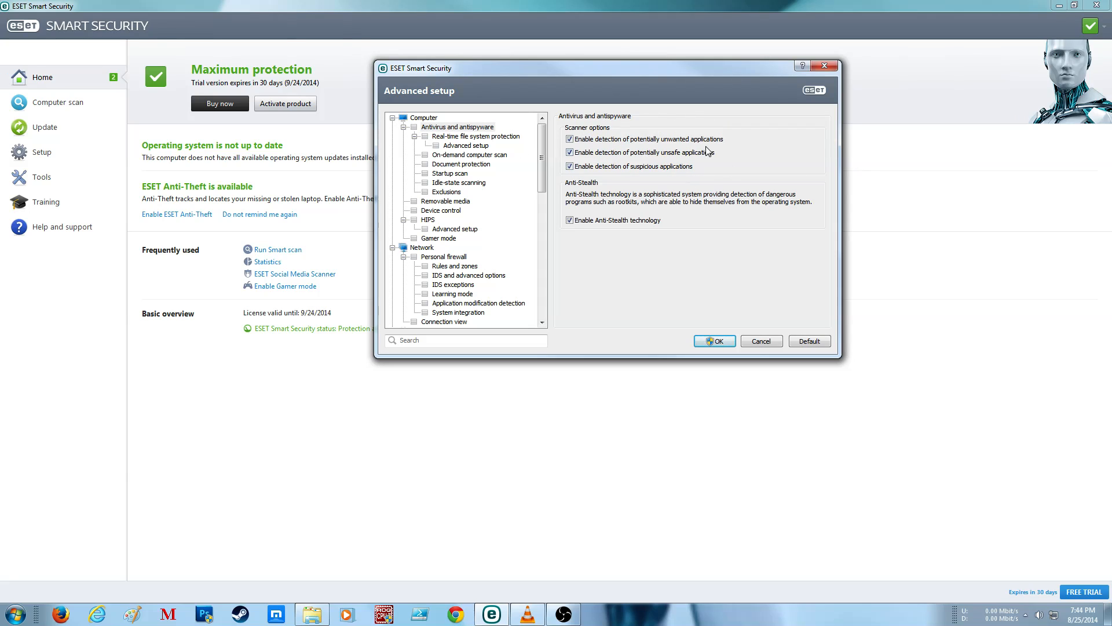
Step: Enable Runtime packers and Advanced heuristics/DNA/Smart signatures in the ThreatSense parameters for real-time file system protection
left_click(484, 137)
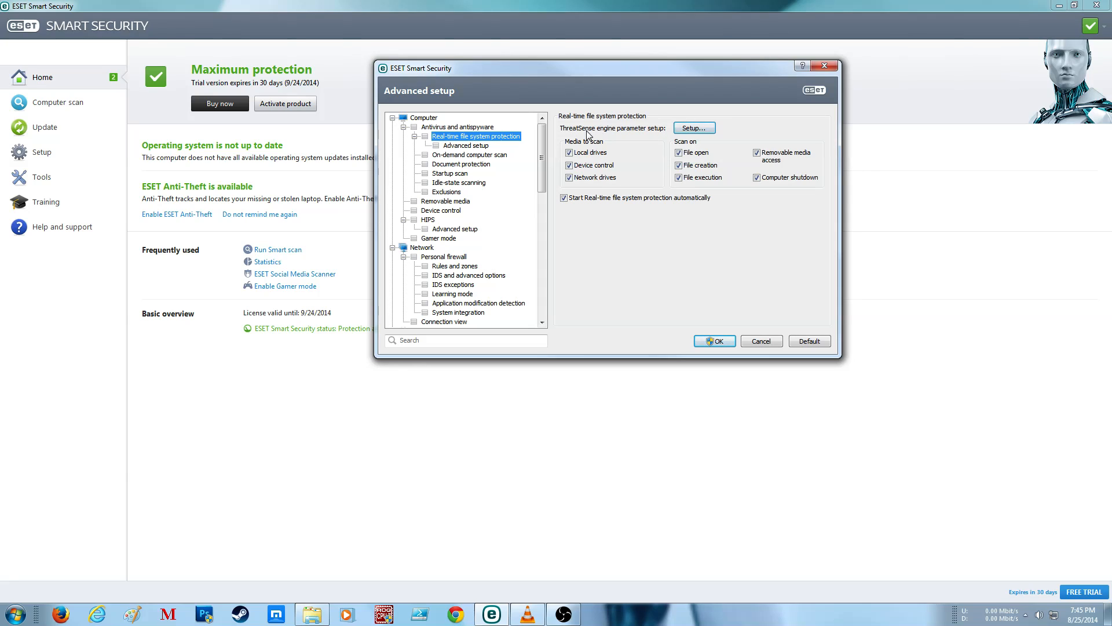
left_click(710, 132)
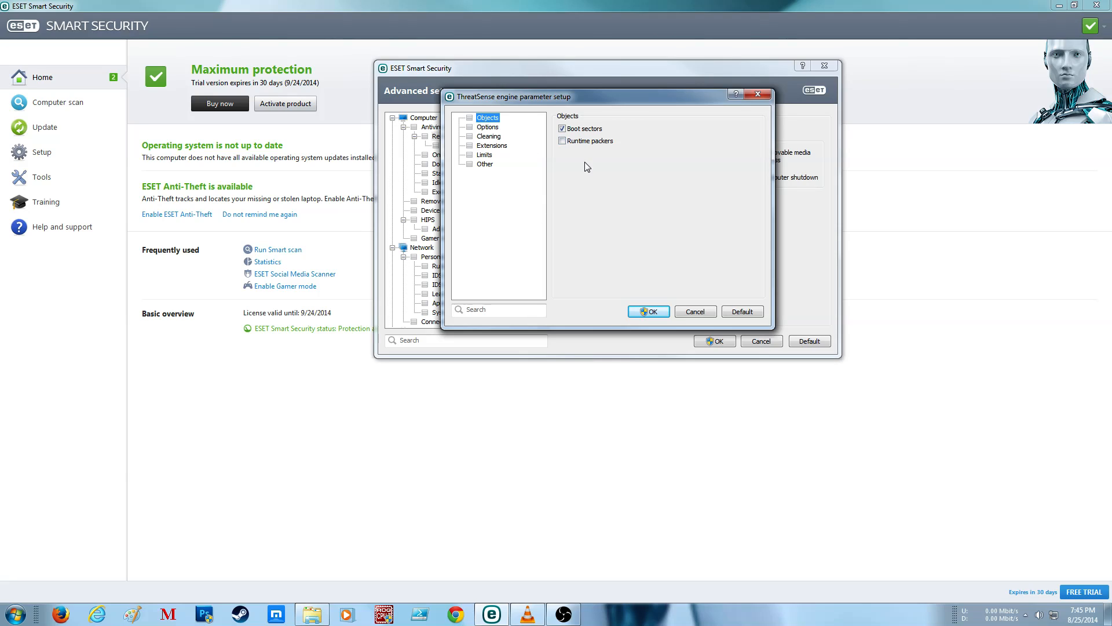
left_click(591, 143)
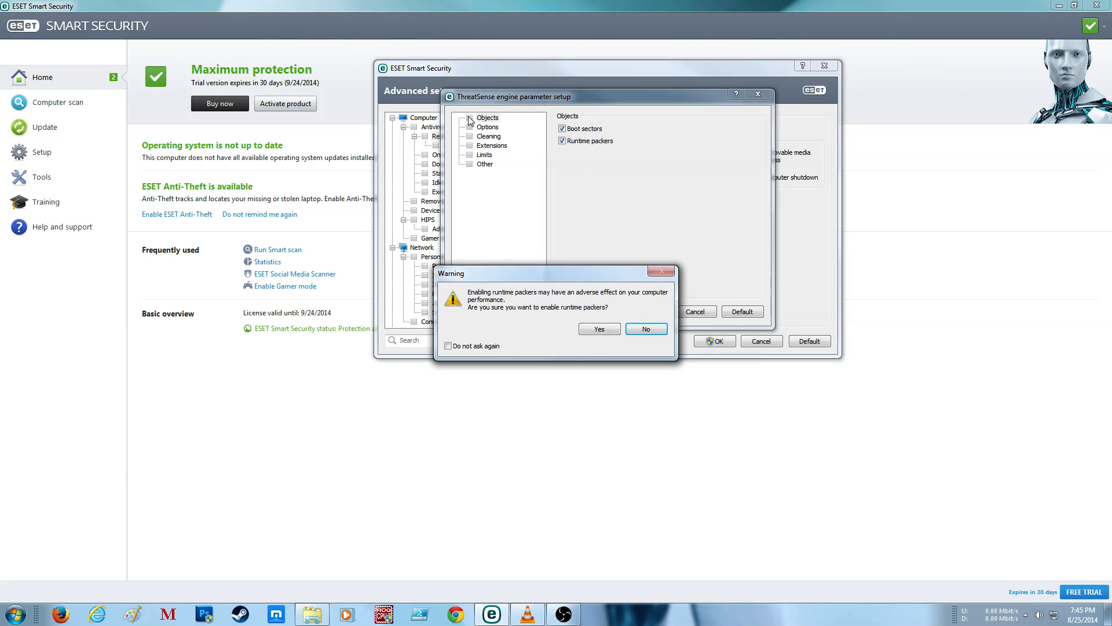
left_click(605, 331)
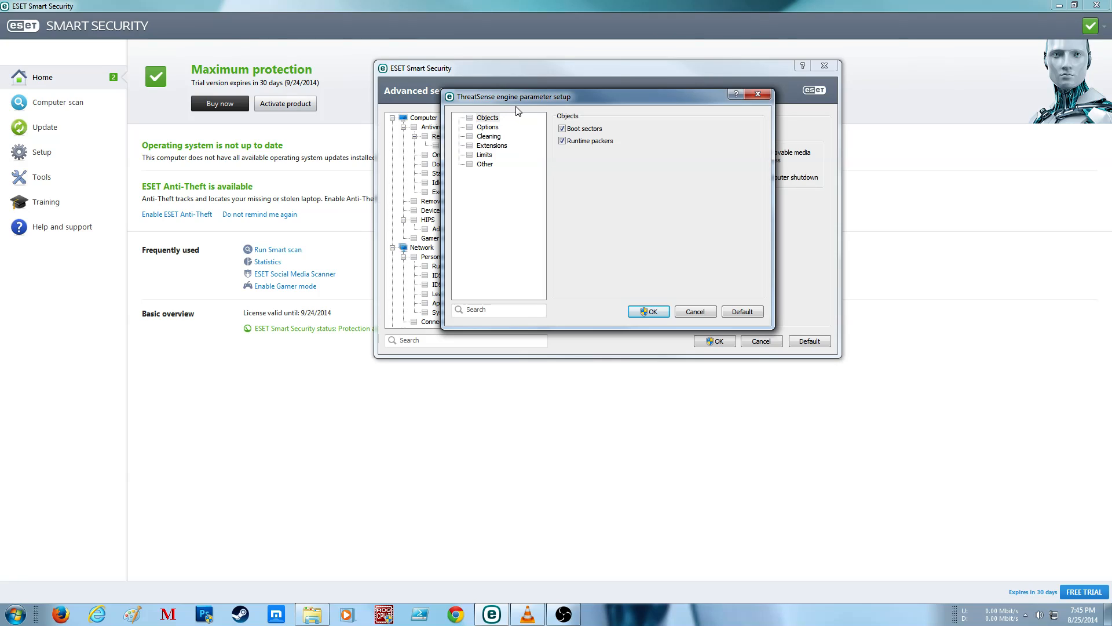
left_click(487, 128)
left_click(590, 140)
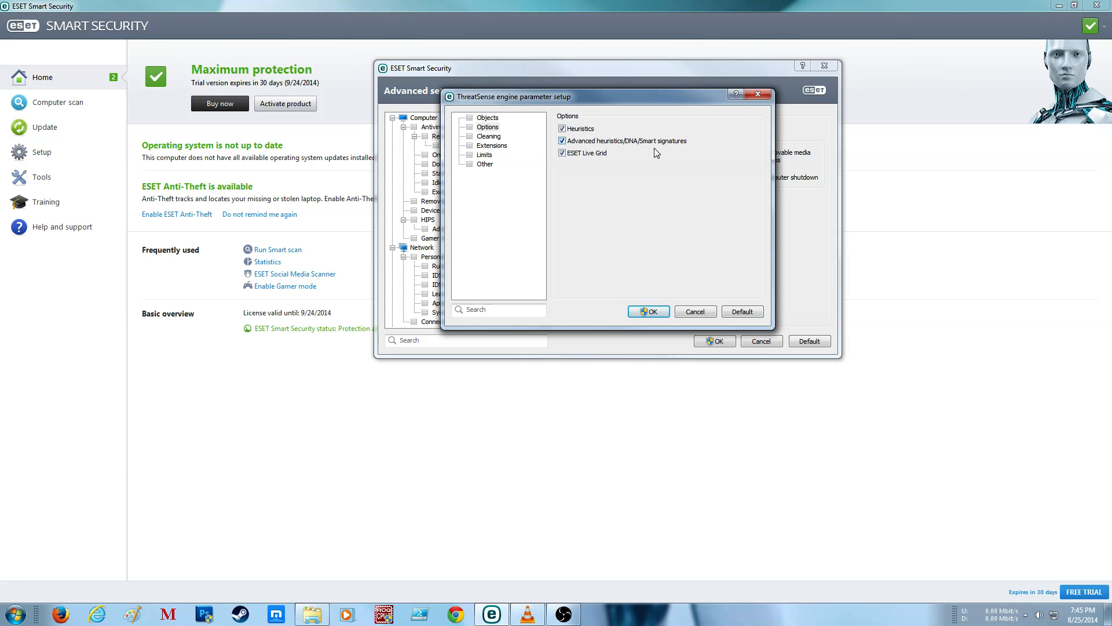
Step: Enable Log all objects for real-time file system protection and apply the ThreatSense parameters, allowing the elevated change
left_click(487, 137)
left_click(485, 146)
left_click(485, 155)
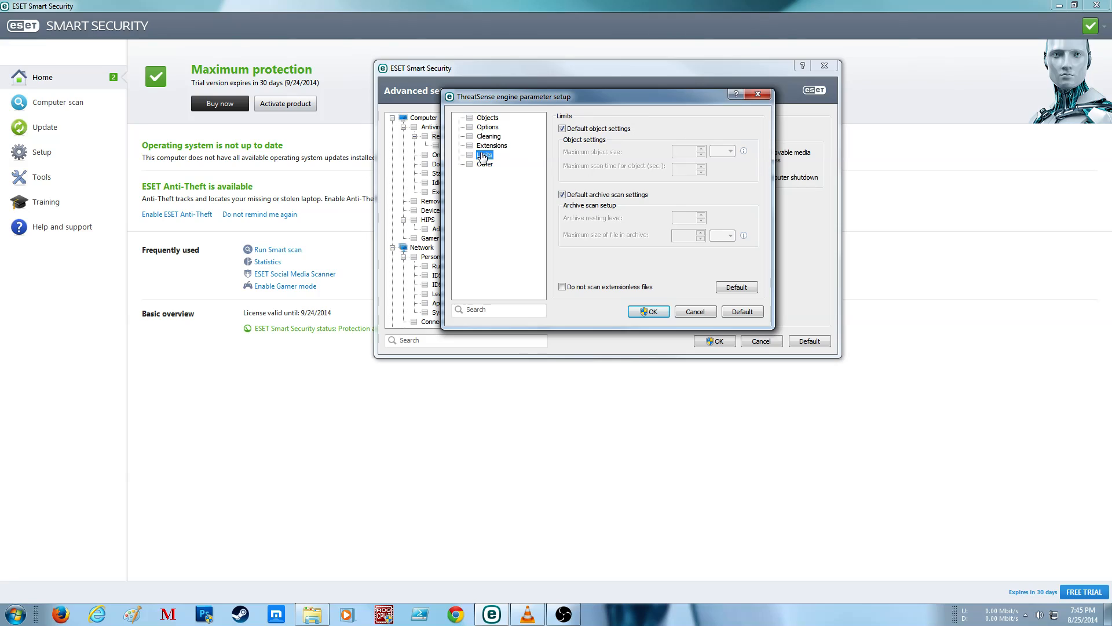
left_click(485, 164)
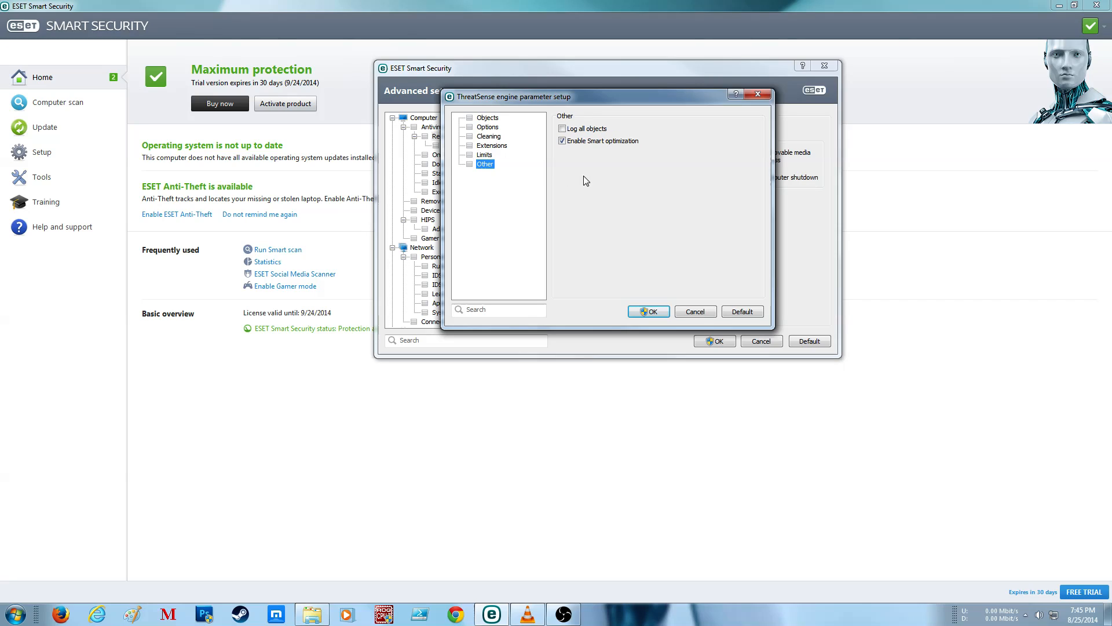
left_click(485, 155)
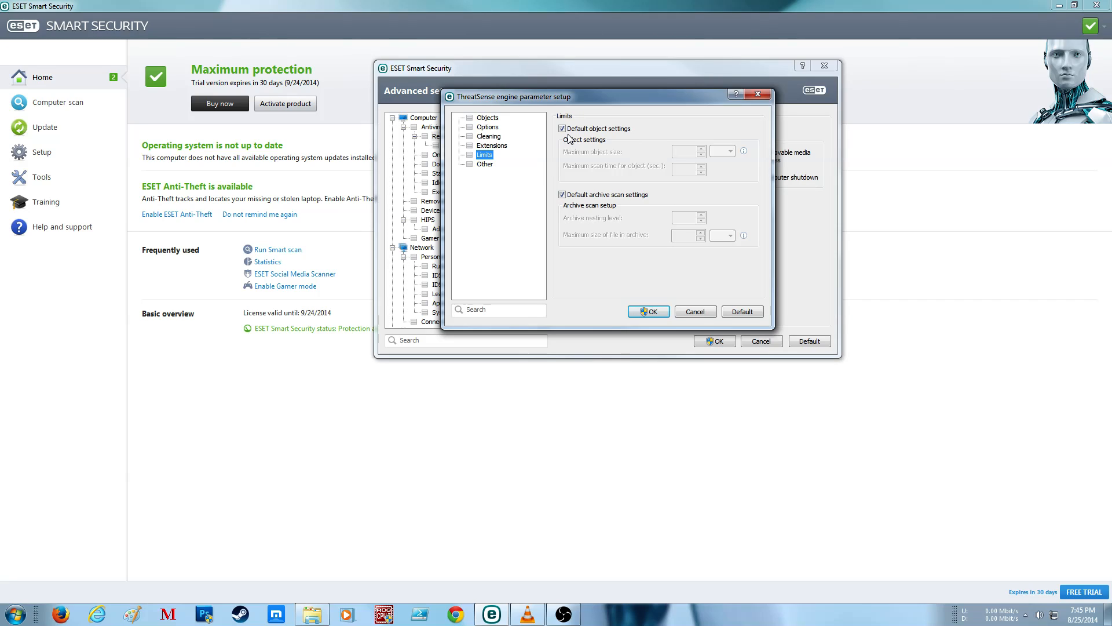
left_click(485, 164)
left_click(654, 311)
left_click(607, 319)
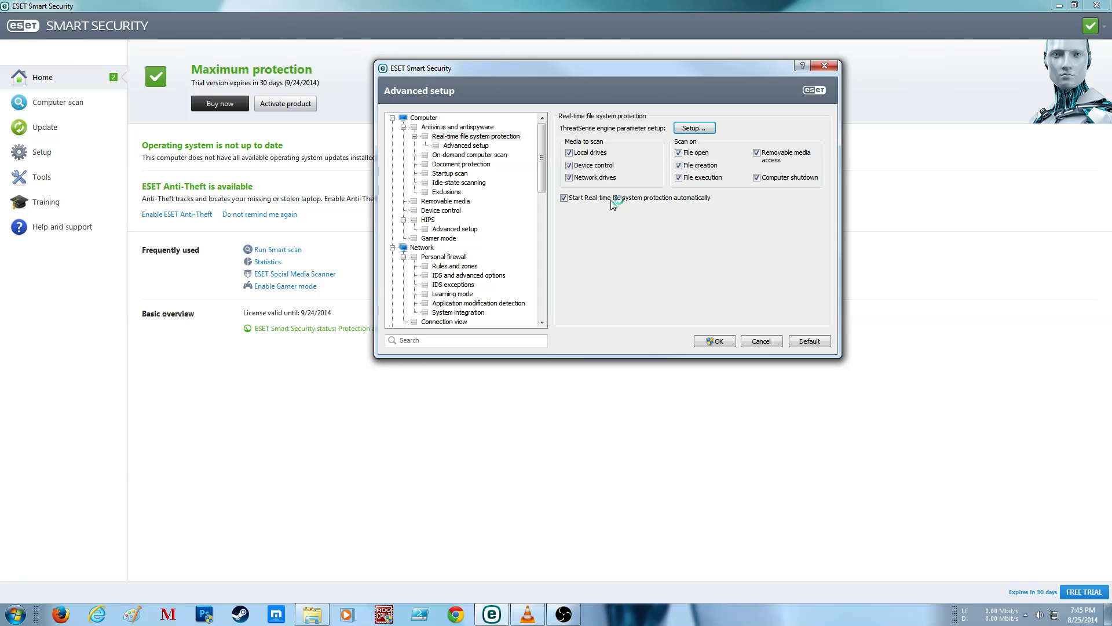
Step: Select the In-depth scan profile for on-demand computer scans and open its ThreatSense engine parameters, allowing elevated access
left_click(460, 146)
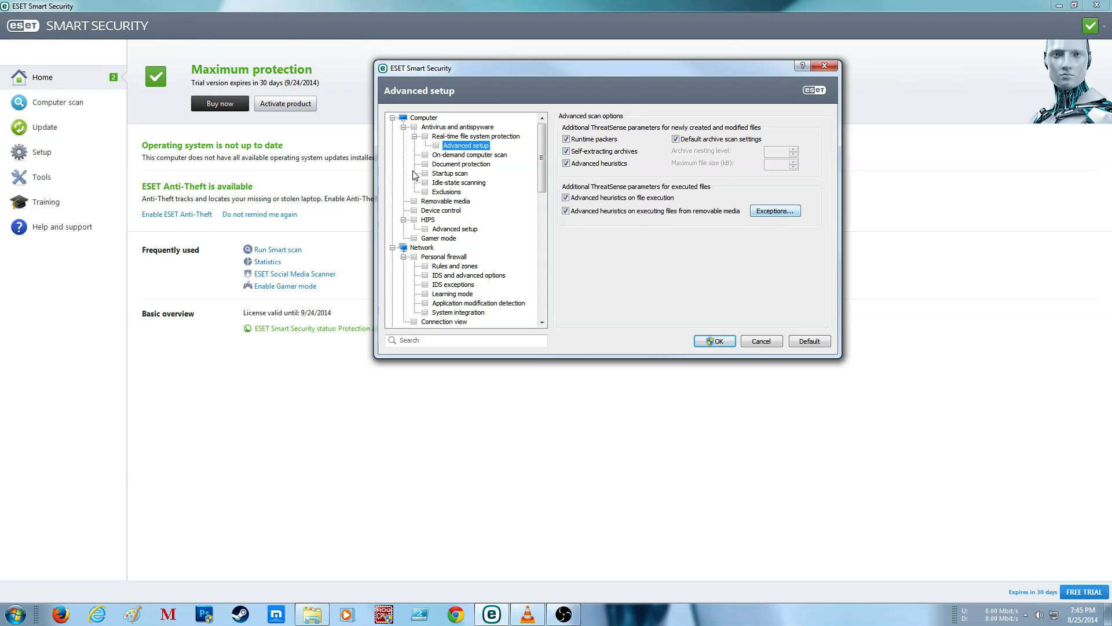
left_click(468, 155)
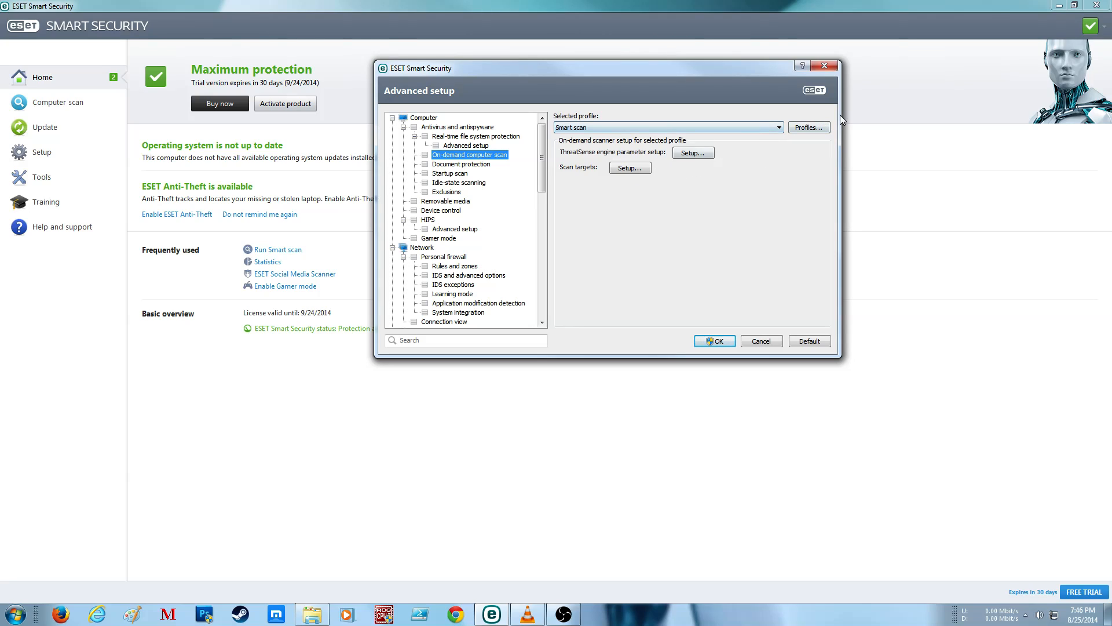
left_click(779, 127)
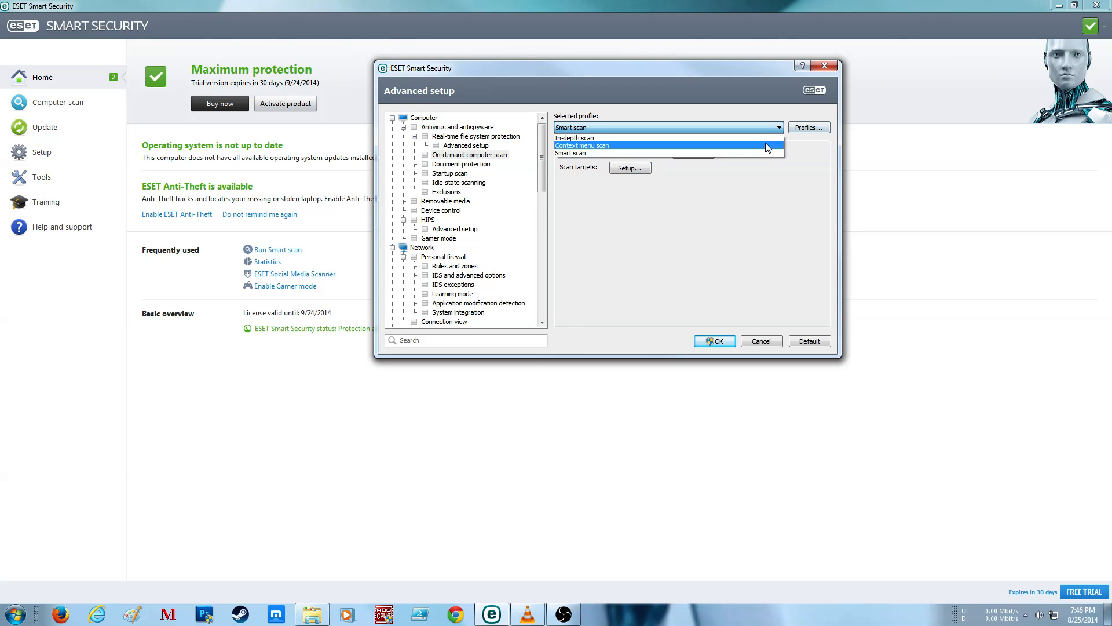
left_click(706, 138)
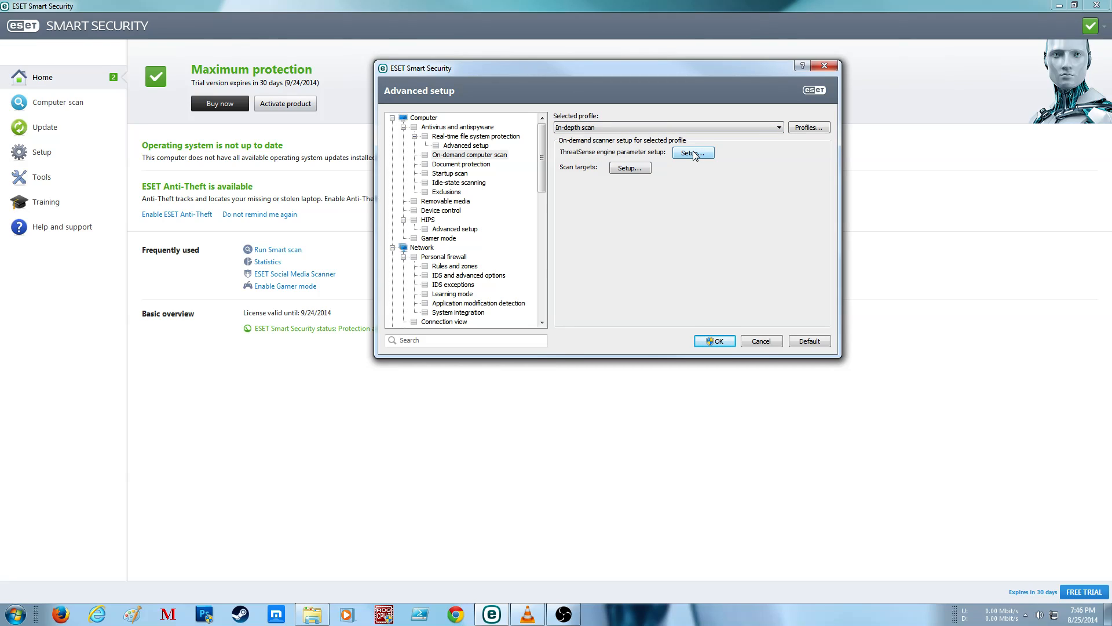
left_click(689, 154)
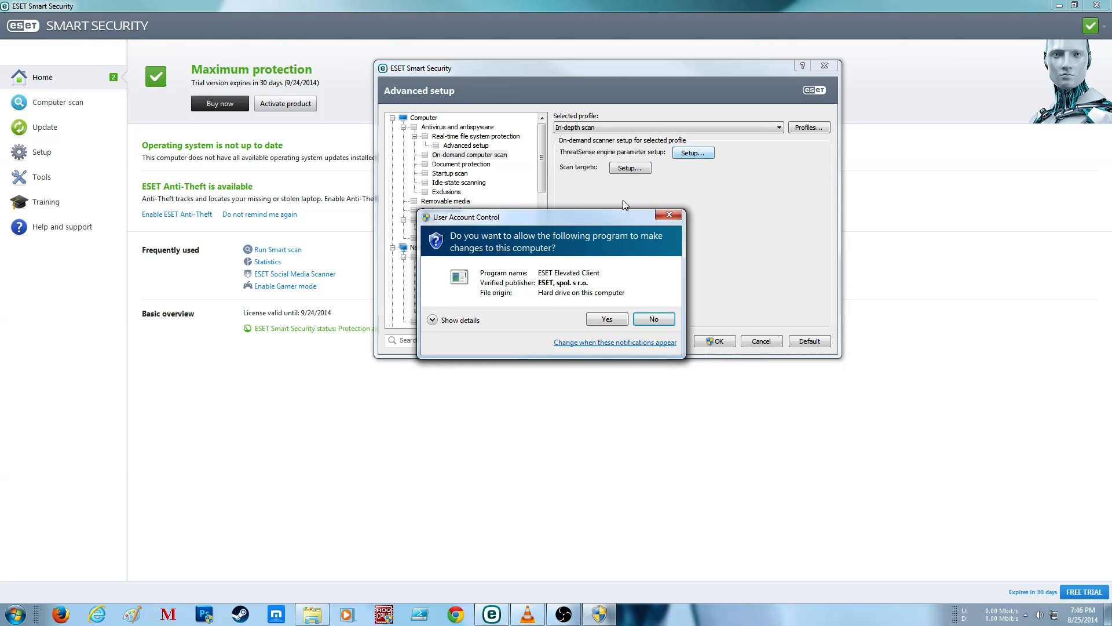
left_click(611, 324)
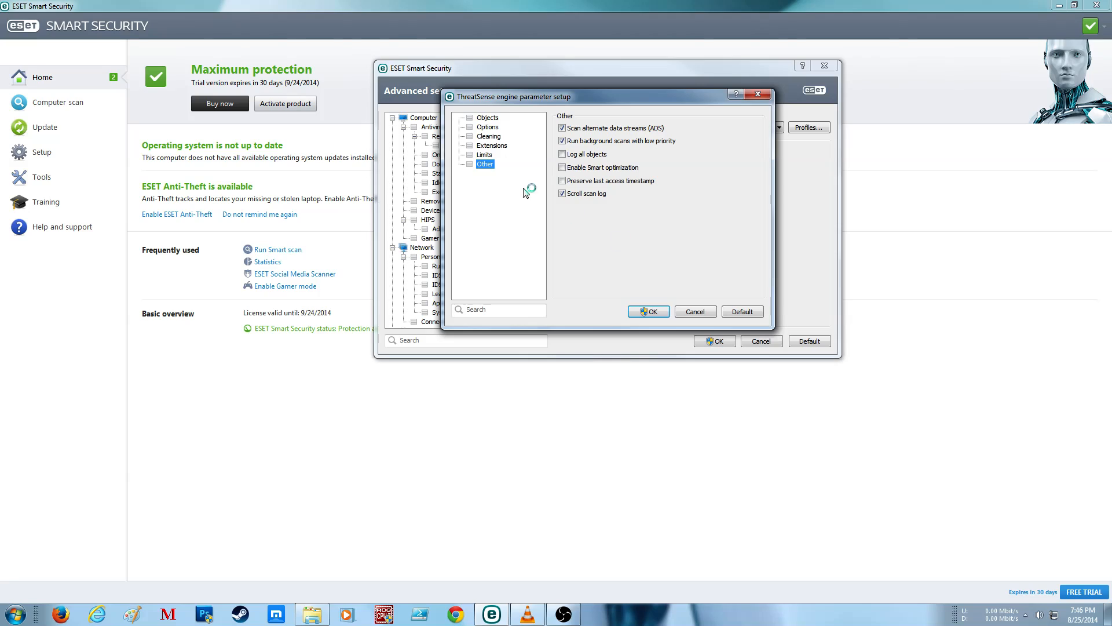
Step: Enable Log all objects, Smart optimization and Preserve last access timestamp for the In-depth scan profile
left_click(589, 155)
left_click(586, 168)
left_click(627, 182)
Step: Review the remaining ThreatSense sections for the In-depth scan, enable Email files under Objects, and apply the parameters with elevated permission
left_click(487, 155)
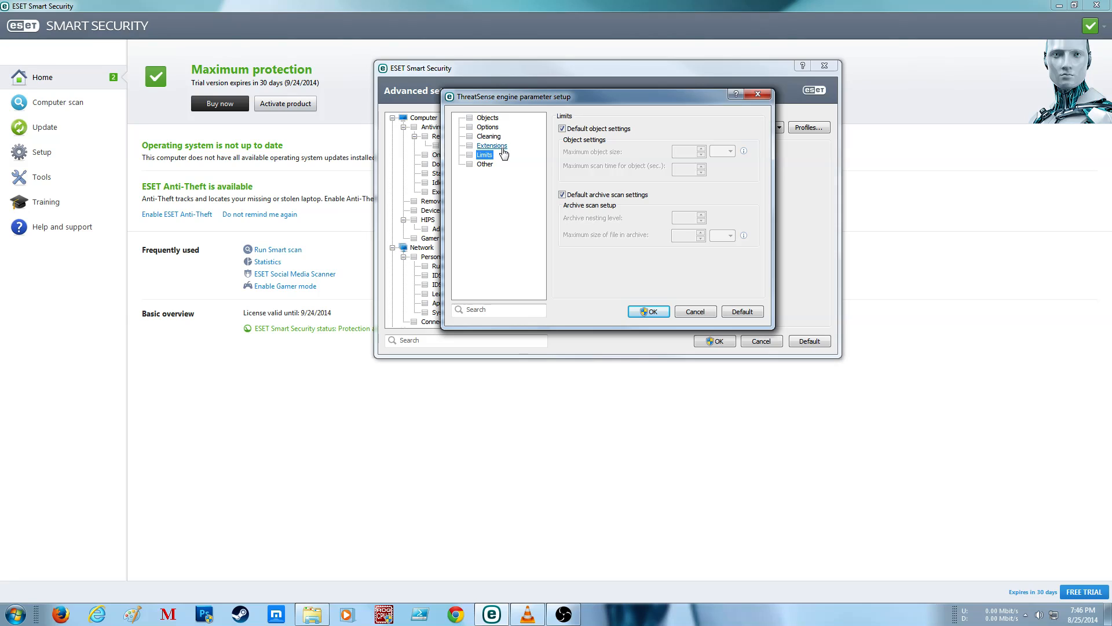
left_click(493, 146)
left_click(493, 137)
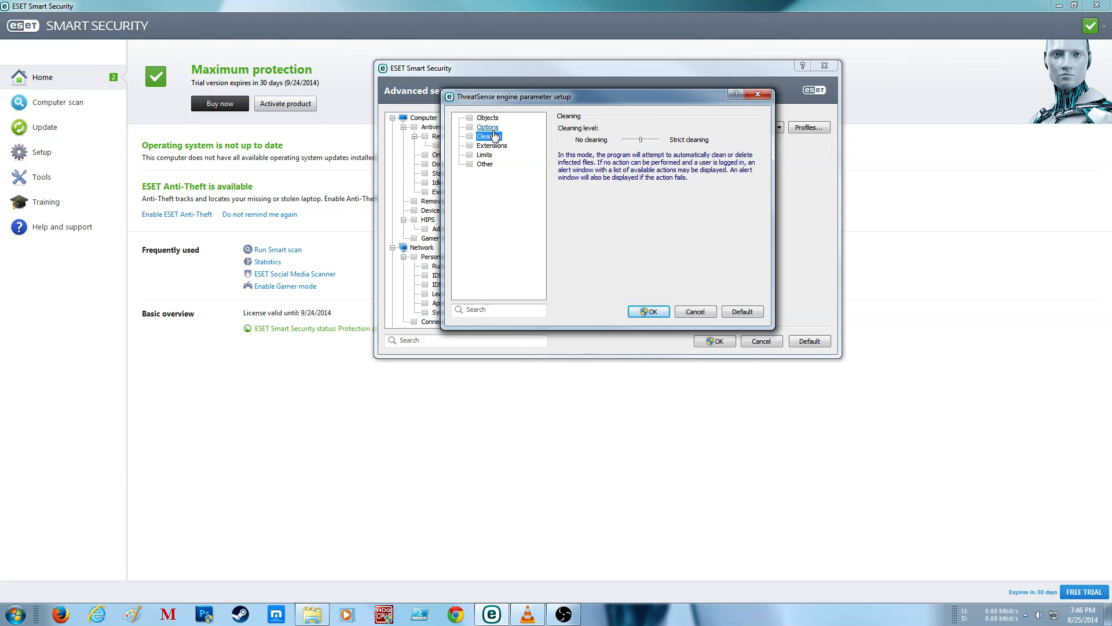
left_click(492, 146)
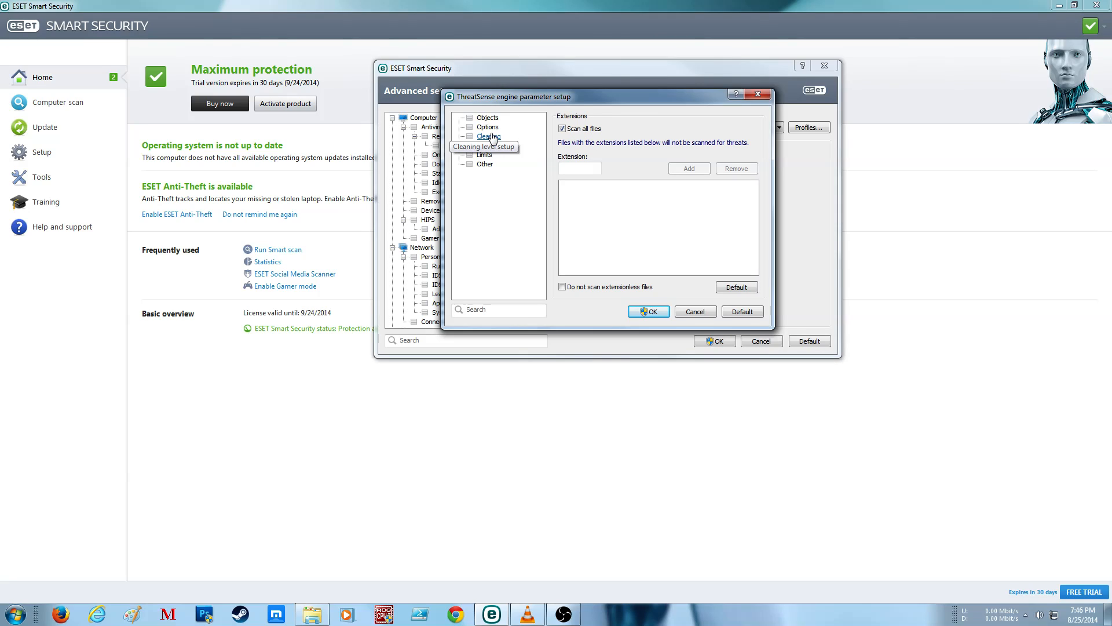
left_click(489, 128)
left_click(487, 117)
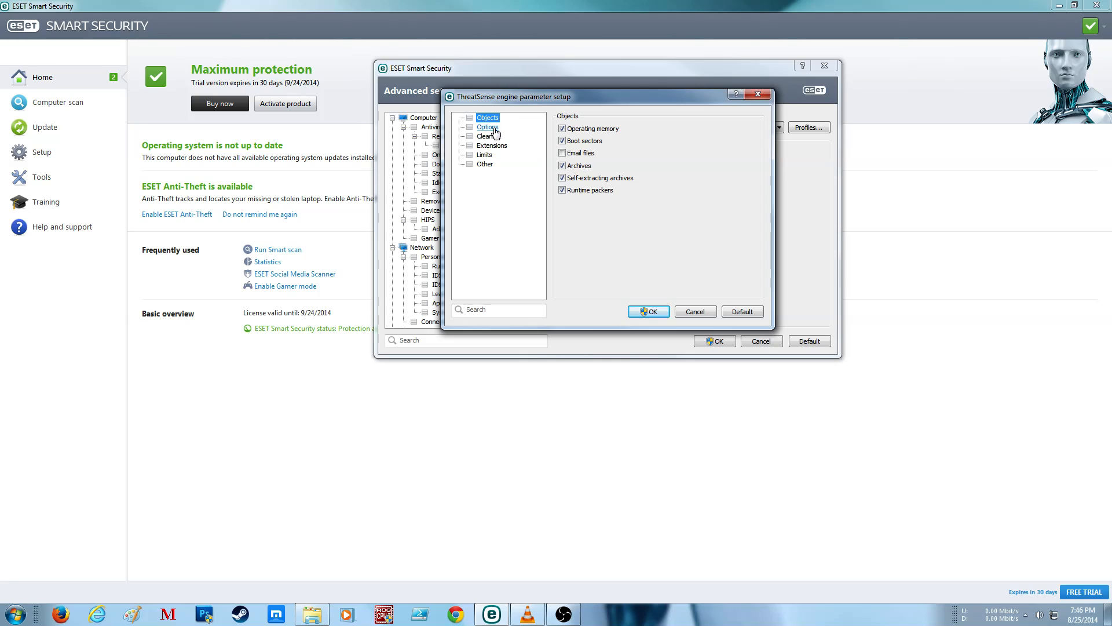
left_click(488, 136)
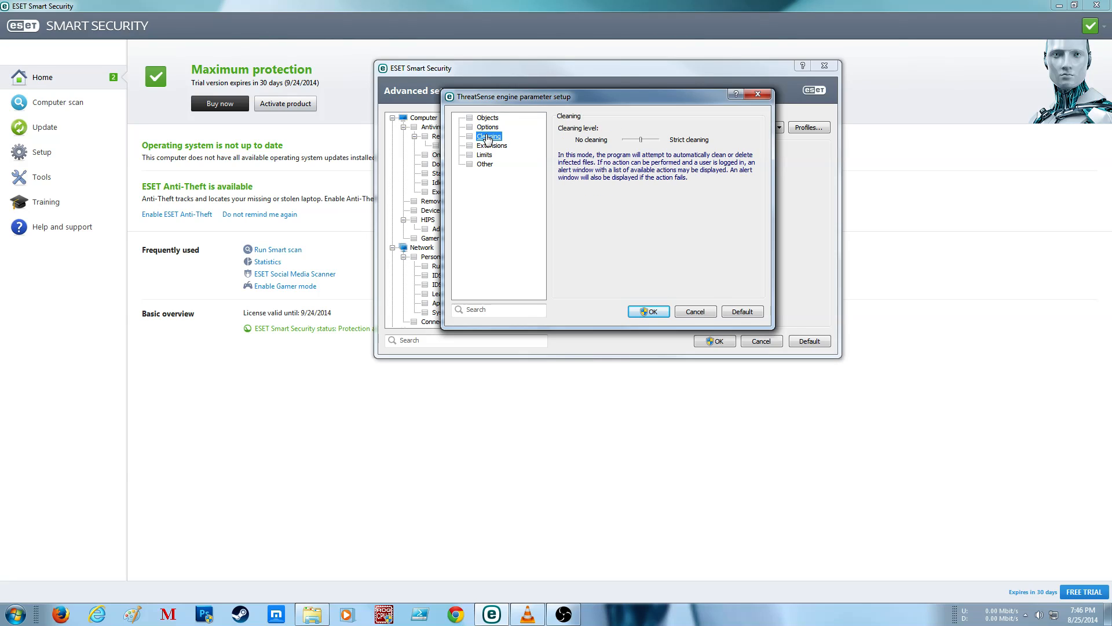
left_click(487, 118)
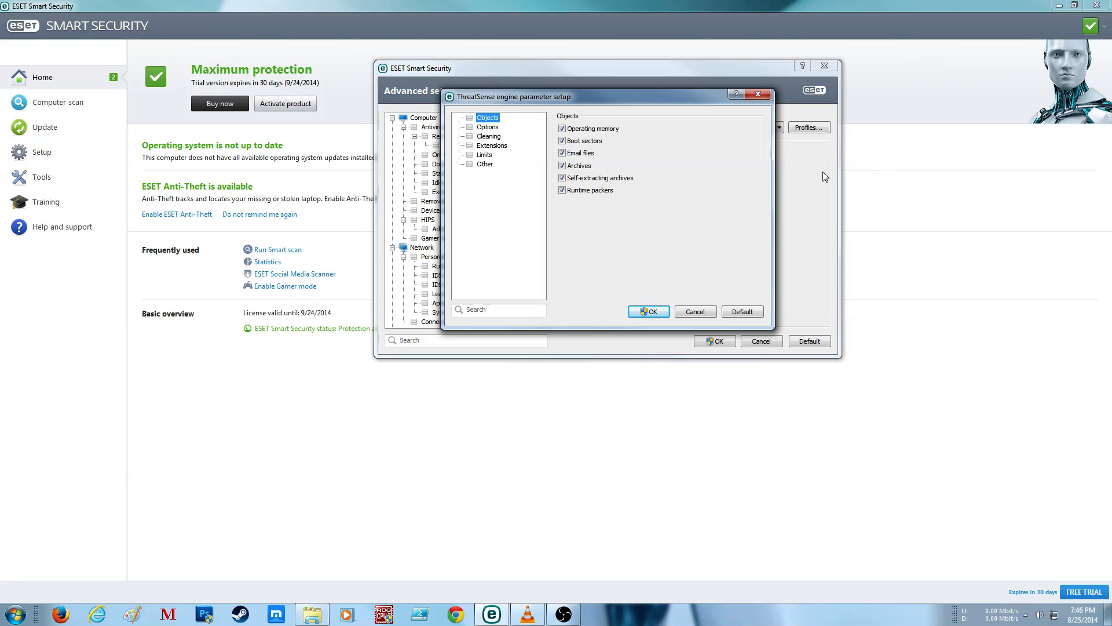
left_click(649, 311)
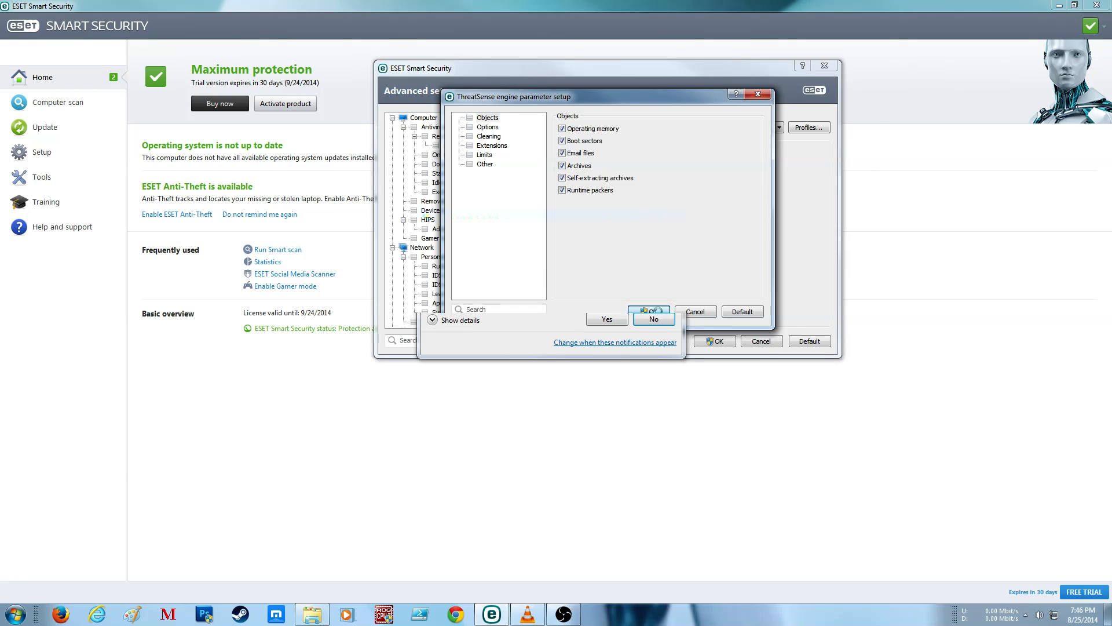
left_click(606, 320)
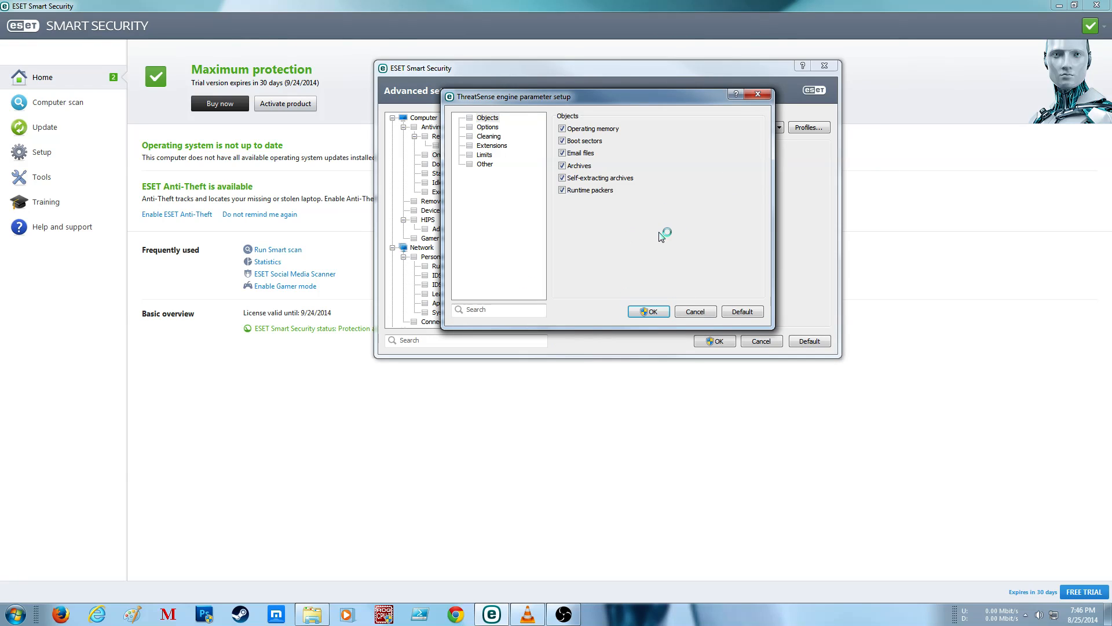
Step: Set the scan targets of the In-depth scan profile to the entire Computer, including memory, boot sector and all drives
left_click(629, 168)
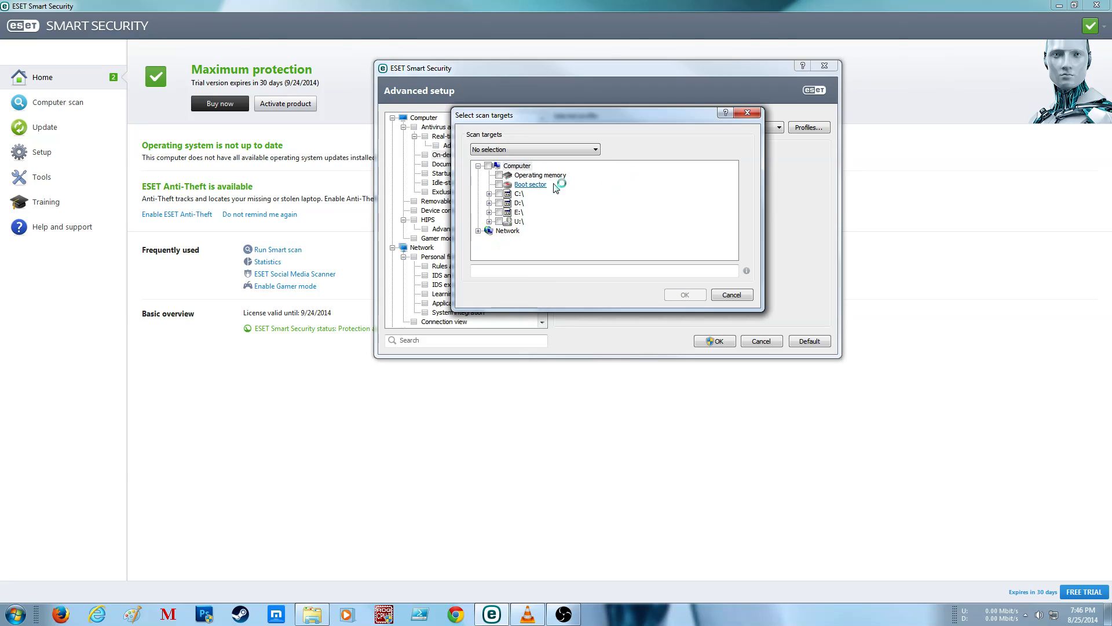
left_click(488, 166)
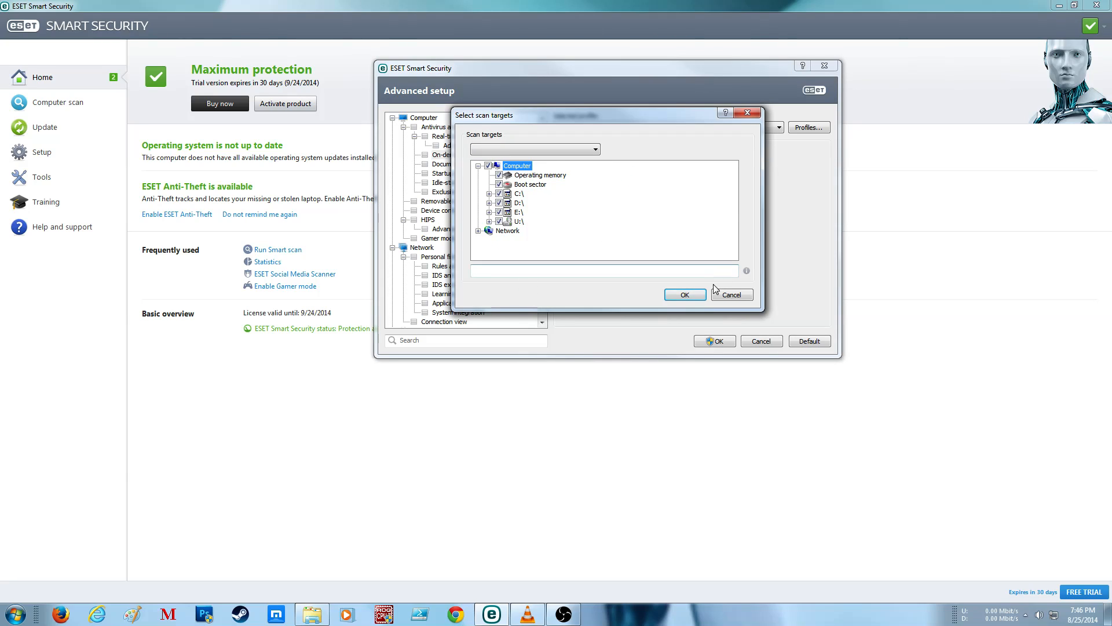
left_click(685, 296)
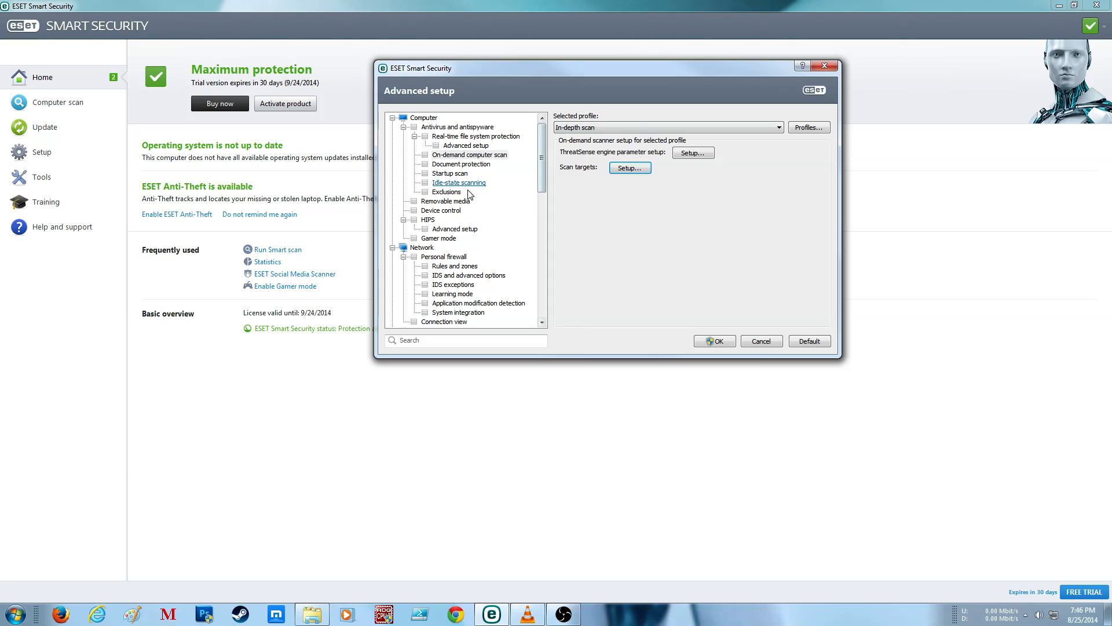
Step: Enable Integrate into system for Document protection and open its ThreatSense engine parameters
left_click(448, 165)
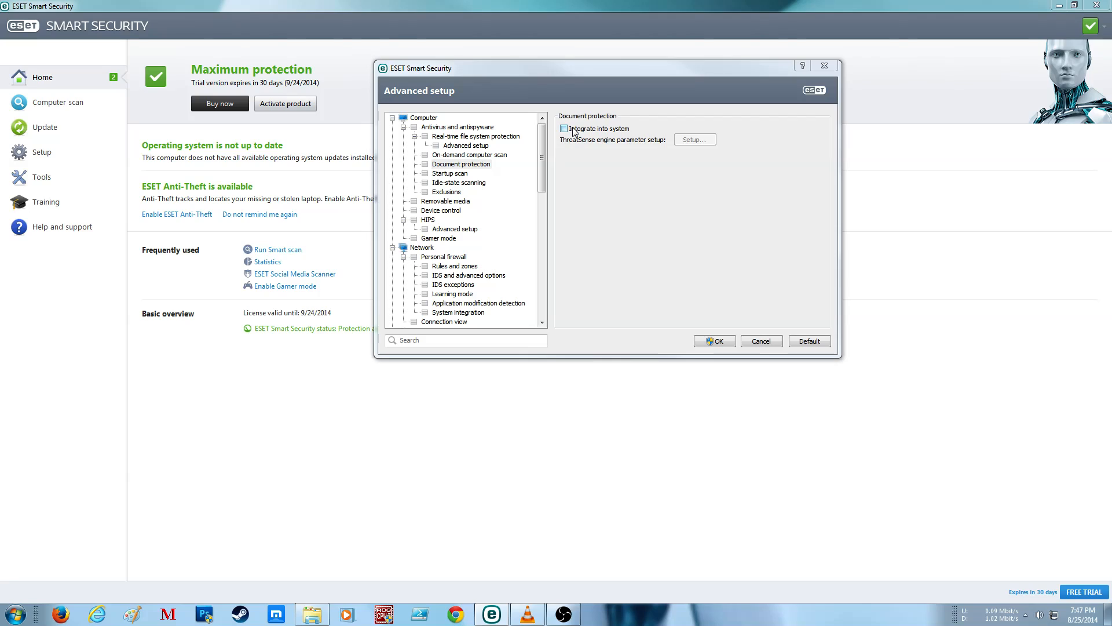
left_click(568, 138)
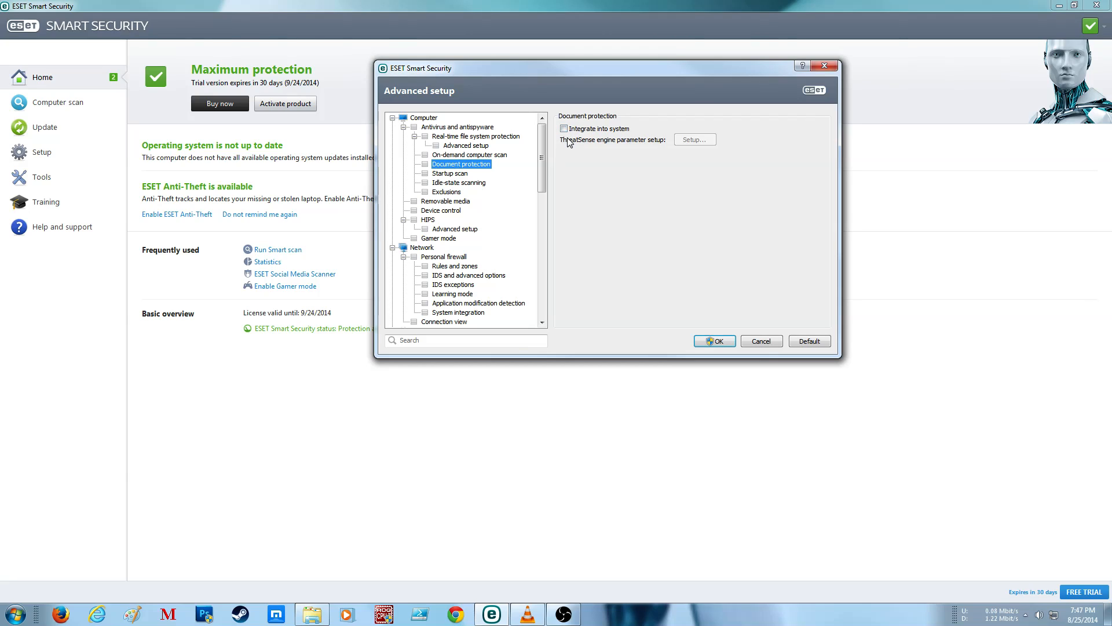
left_click(600, 131)
left_click(695, 139)
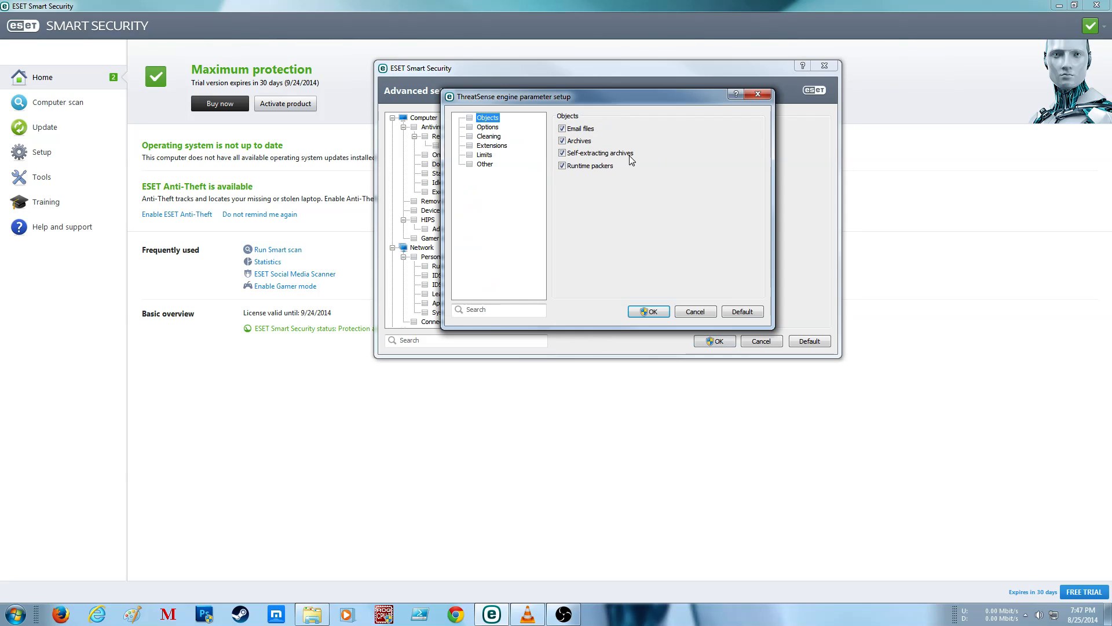
Step: Go through the ThreatSense sections for Document protection, enable Log all objects, and apply the parameters, allowing the elevated change
left_click(496, 129)
left_click(490, 137)
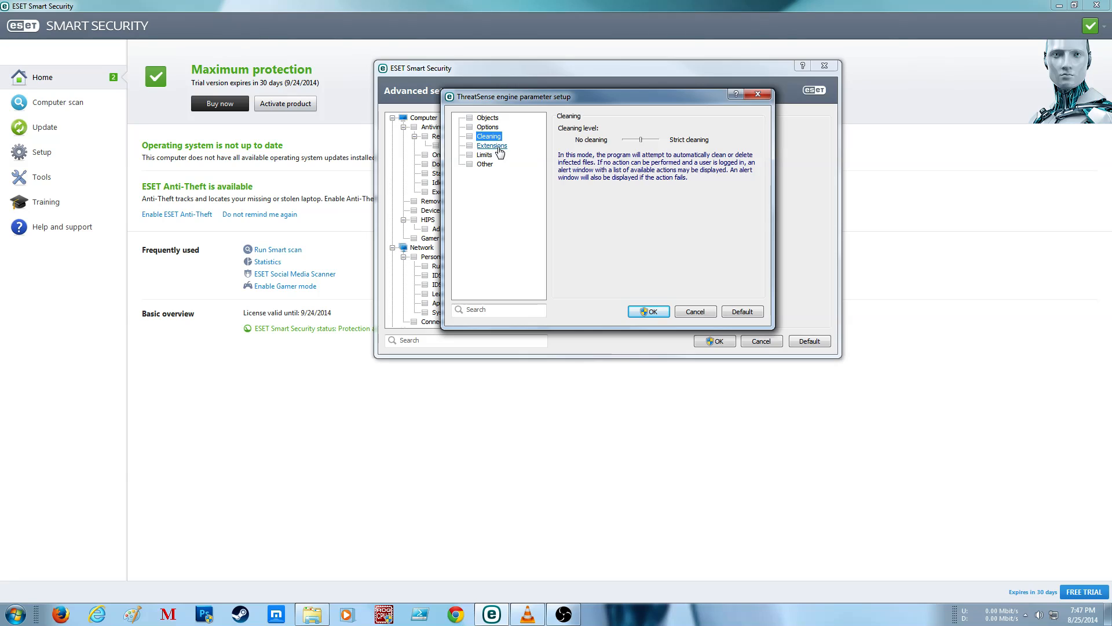
left_click(492, 146)
left_click(486, 155)
left_click(485, 164)
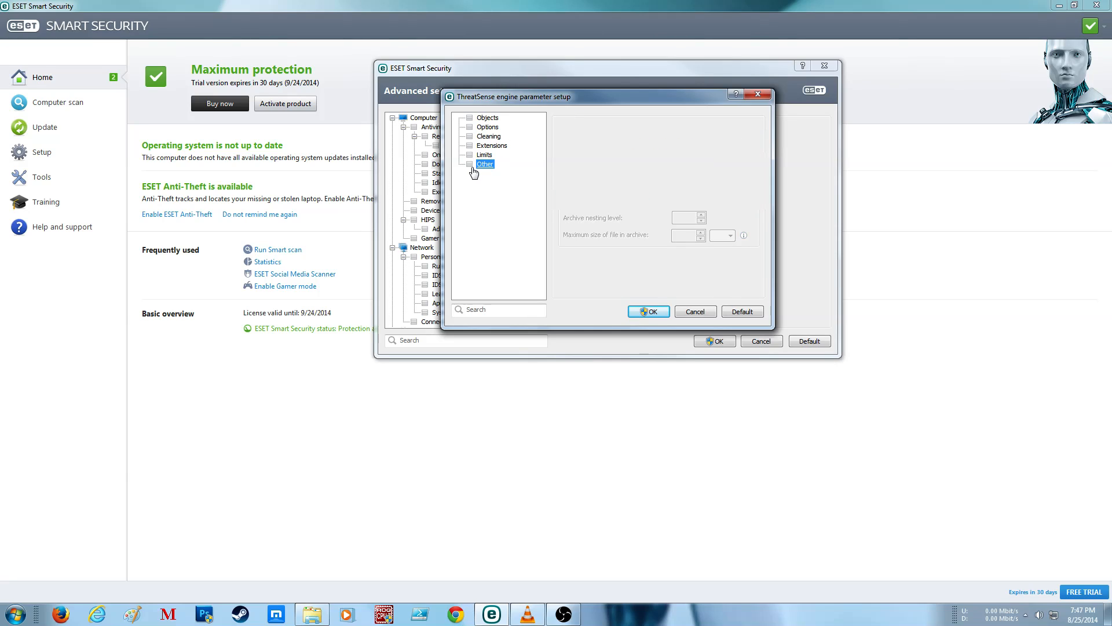
left_click(595, 132)
left_click(647, 312)
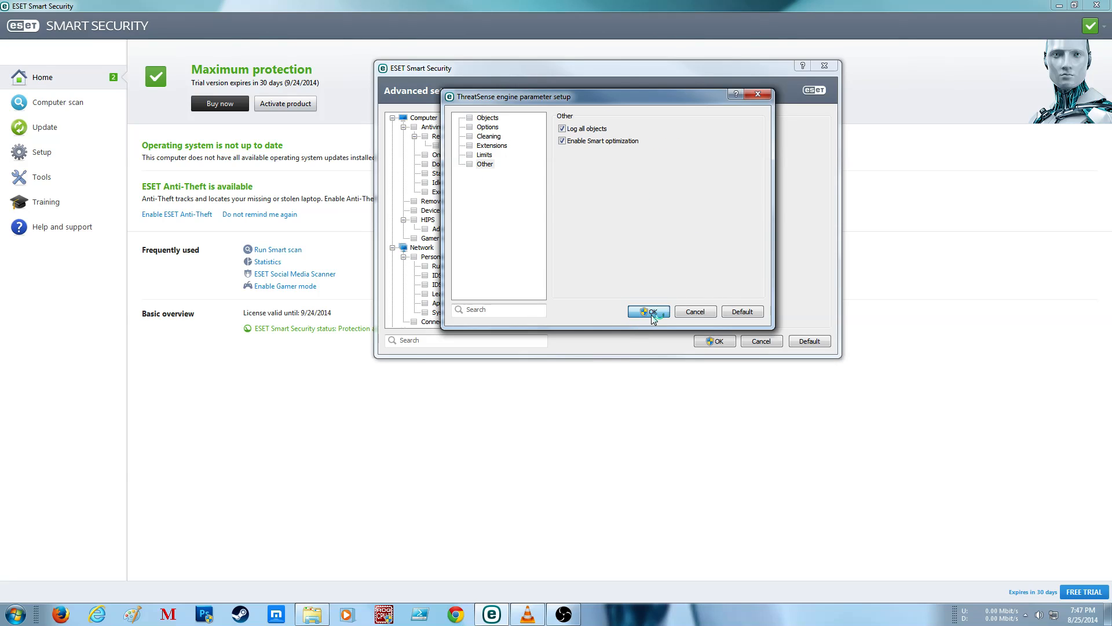
left_click(607, 316)
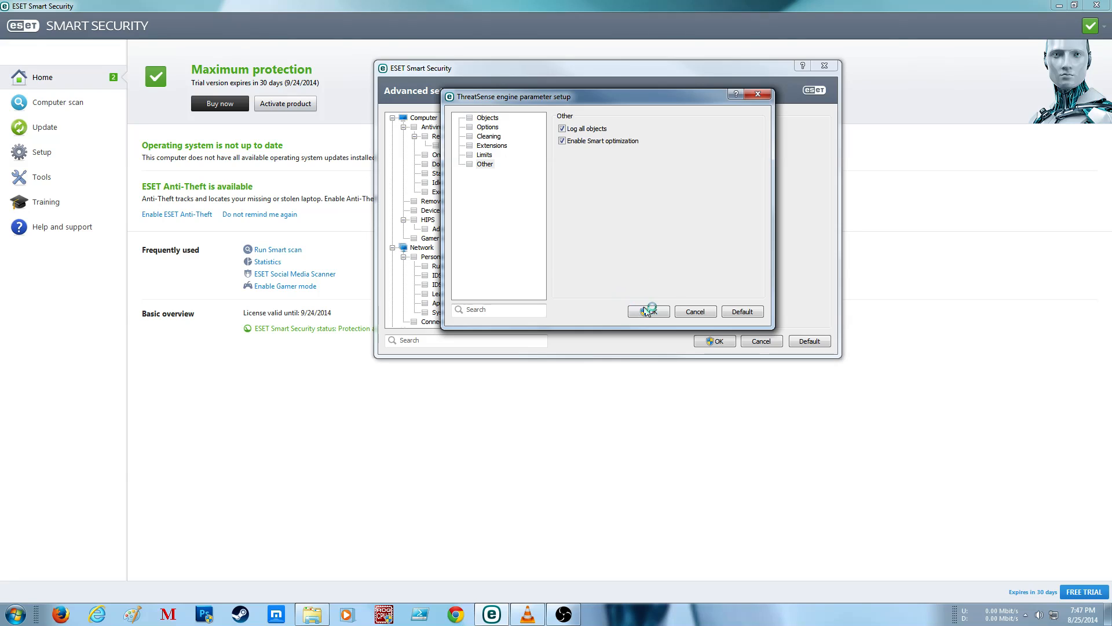
Step: Review the Startup scan's ThreatSense engine parameters from Other through Objects and accept them
left_click(451, 173)
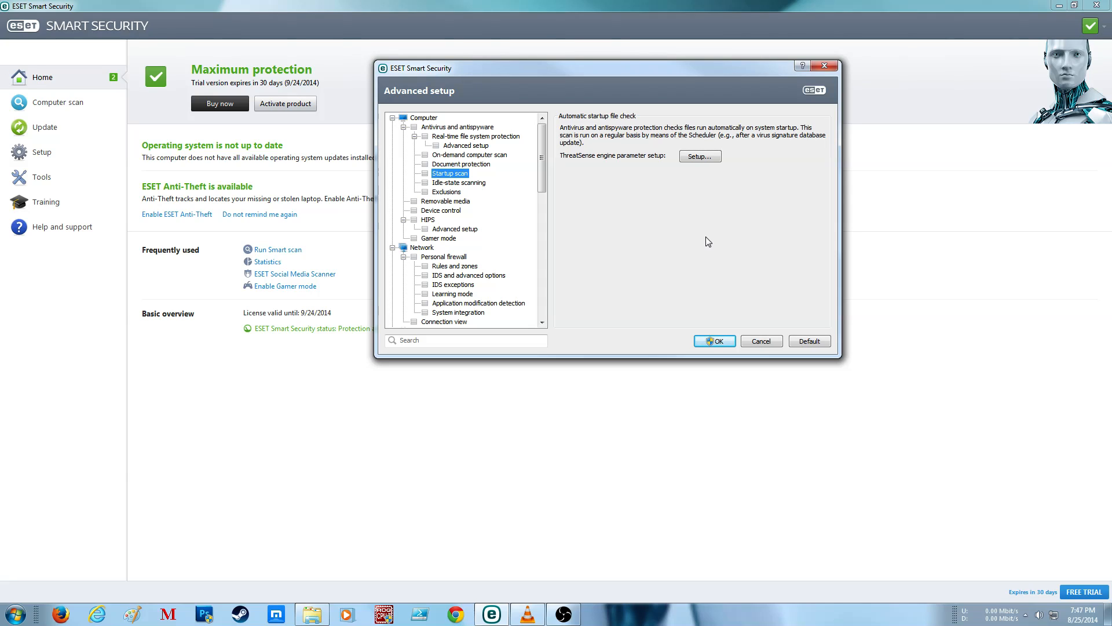
left_click(683, 157)
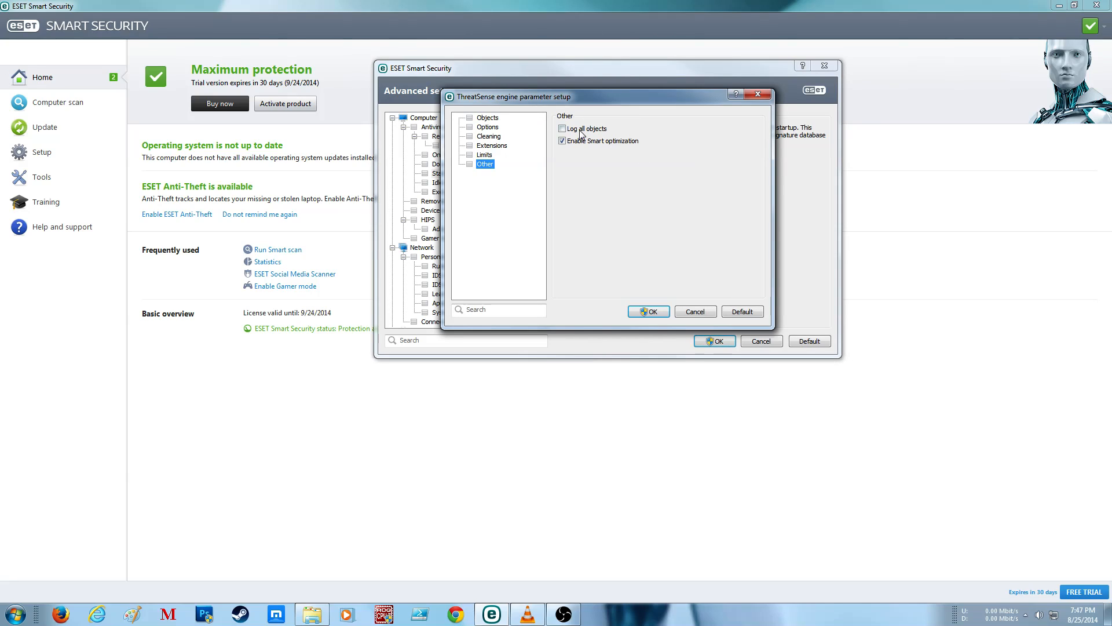
left_click(485, 156)
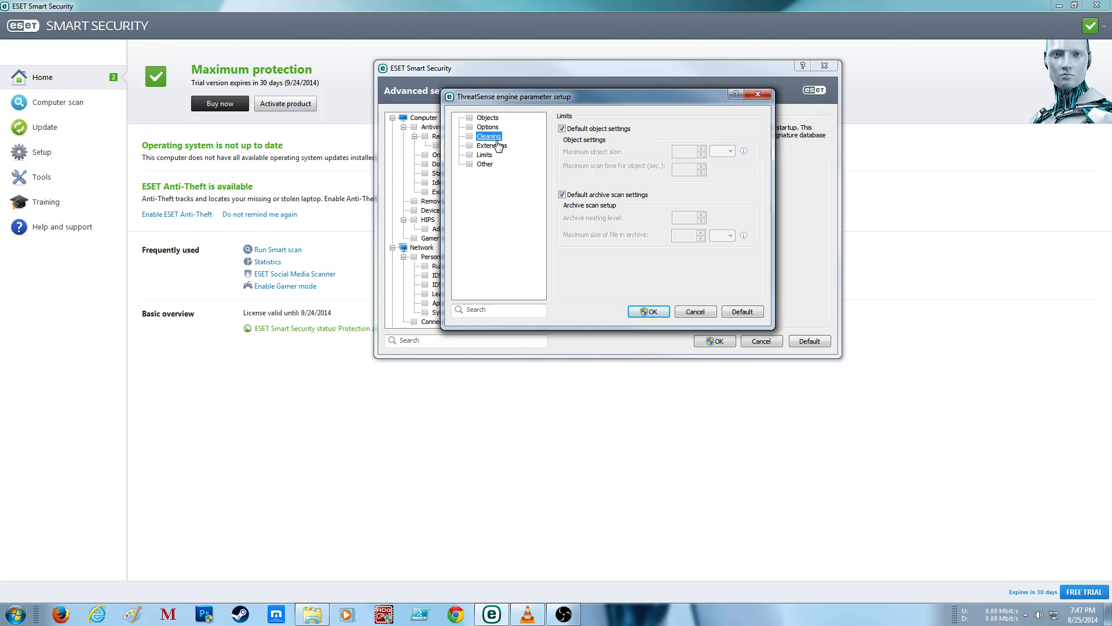
left_click(492, 145)
left_click(488, 136)
left_click(488, 127)
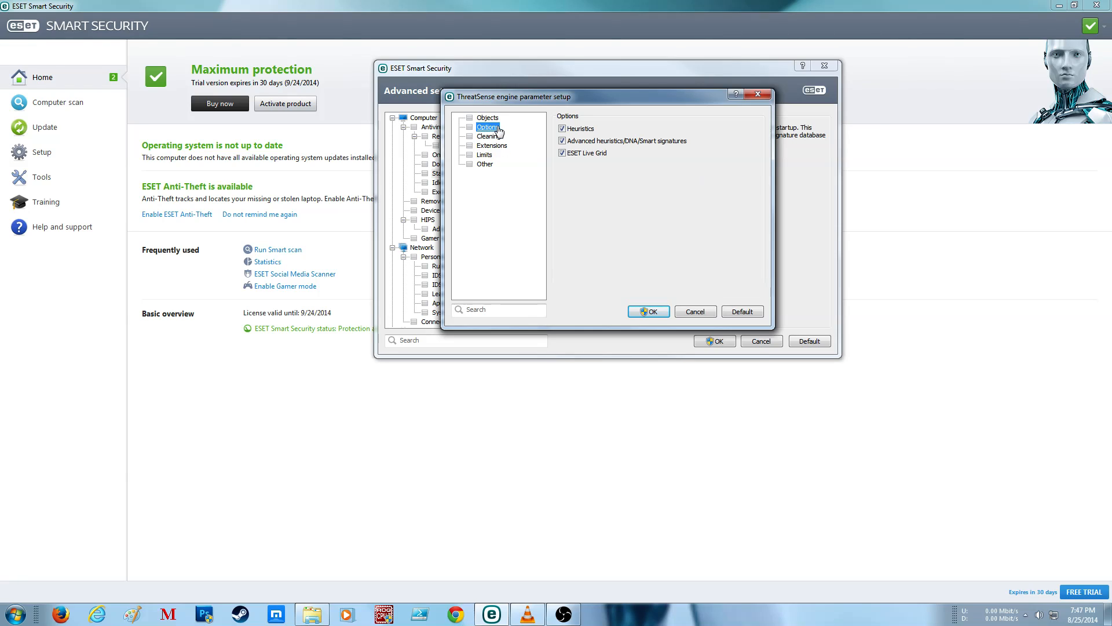
left_click(488, 117)
left_click(640, 311)
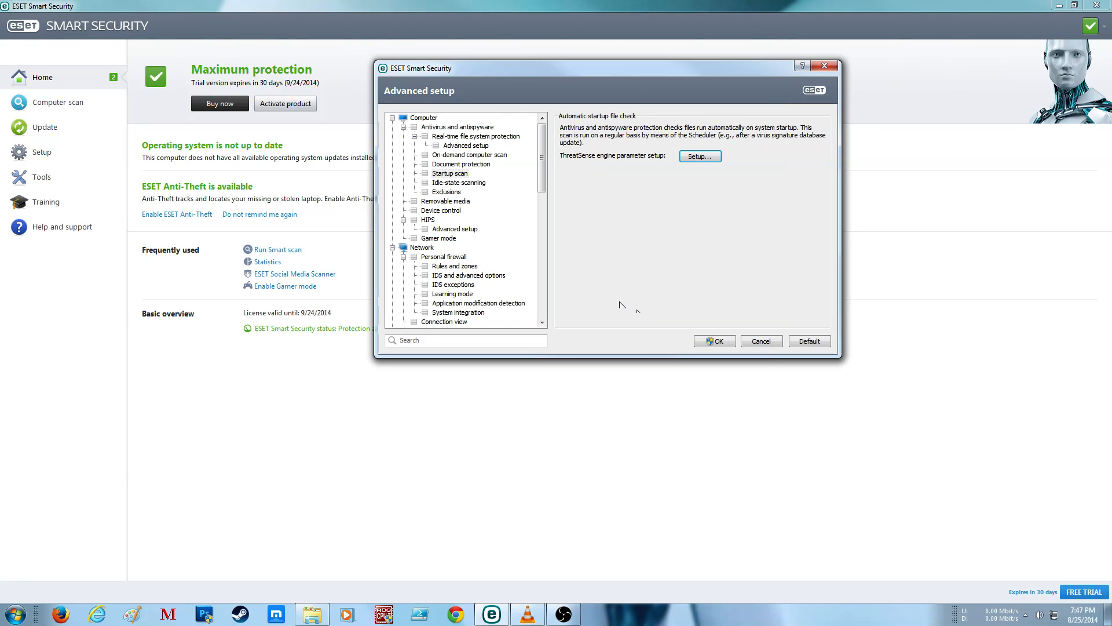
Step: Enable Idle-state scanning, including running on battery power and logging
left_click(459, 182)
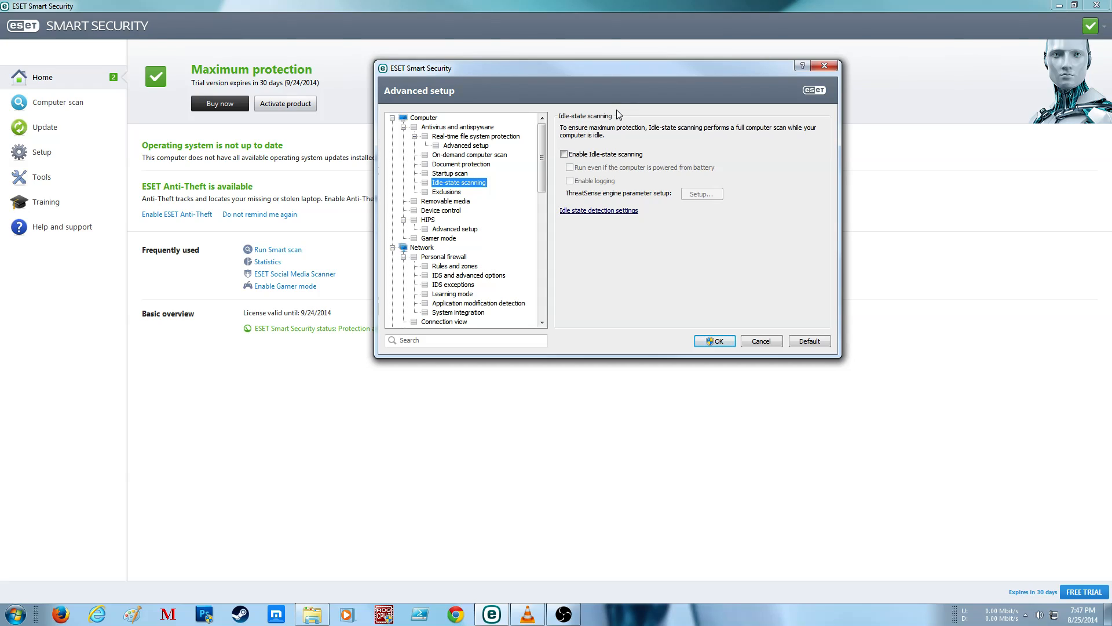
left_click(564, 154)
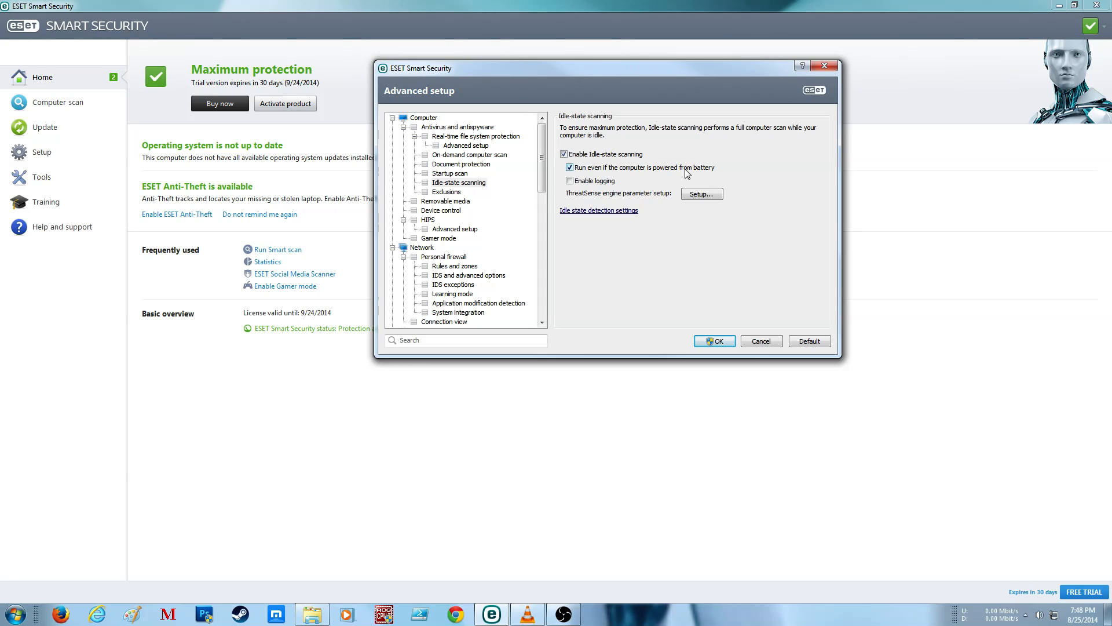
left_click(591, 181)
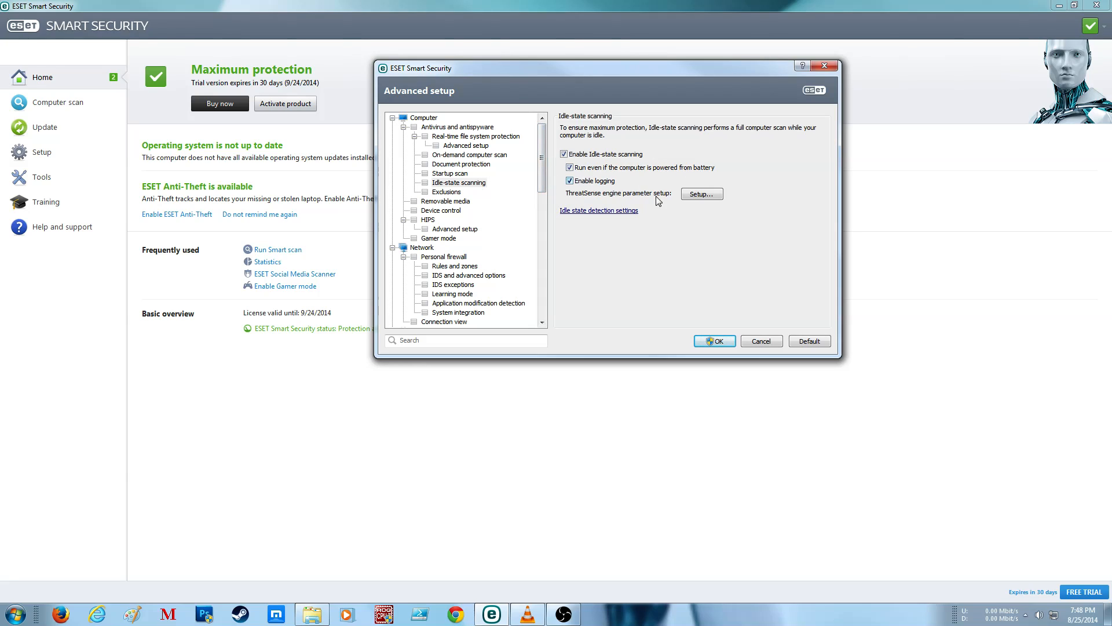
Step: Enable Email files in the ThreatSense objects for idle-state scanning and review the Options, Cleaning, Extensions and Limits sections
left_click(702, 194)
left_click(576, 154)
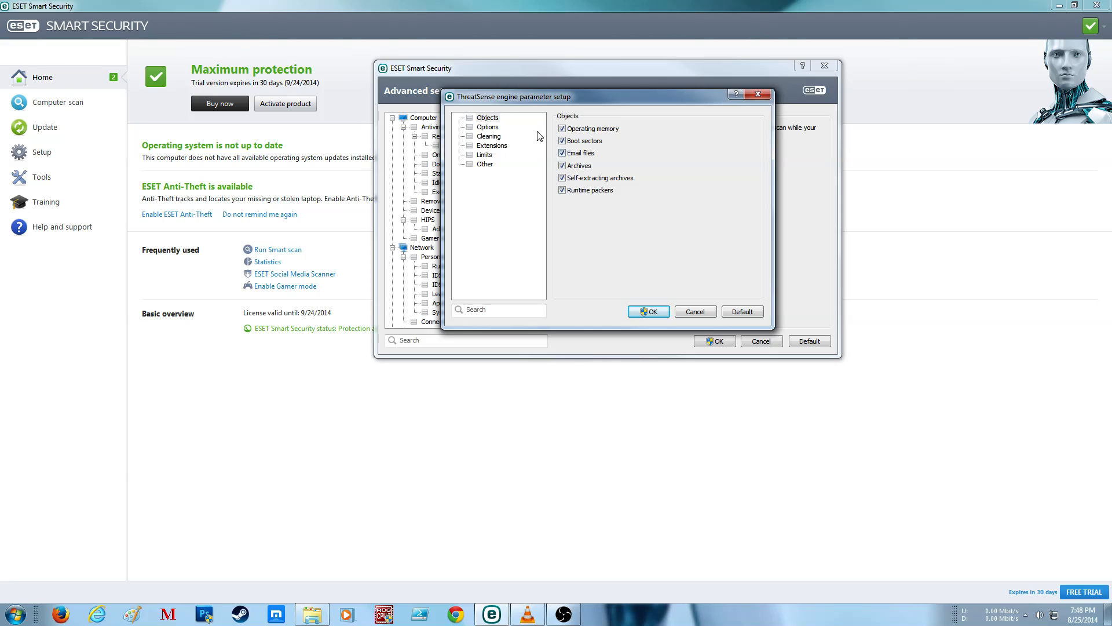
left_click(487, 127)
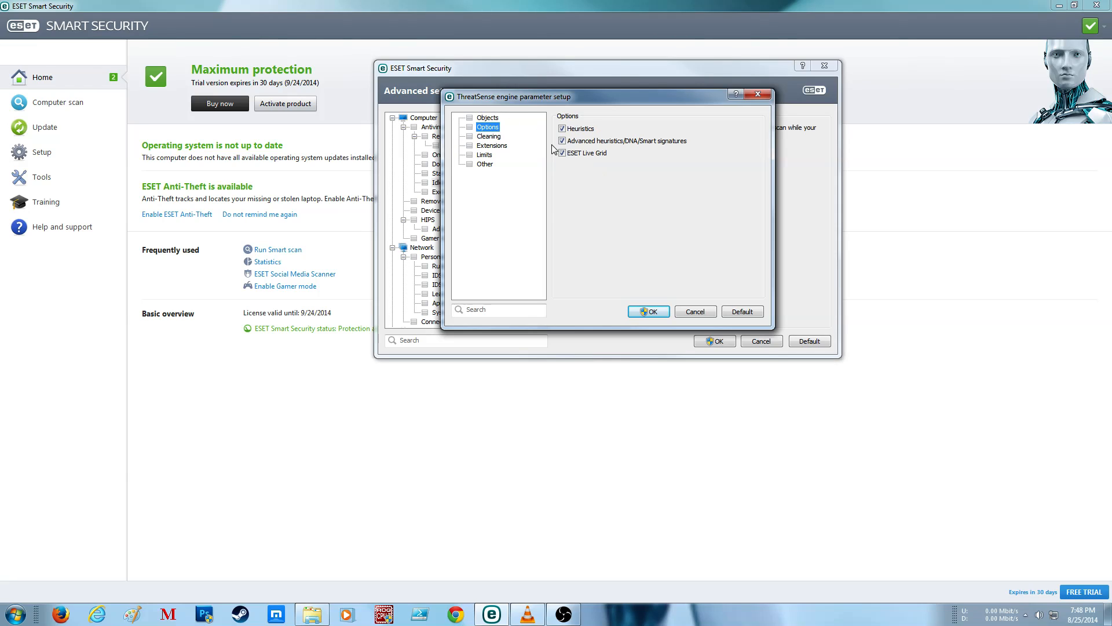
left_click(489, 137)
left_click(493, 146)
left_click(484, 155)
Step: Enable Log all objects, Smart optimization and Preserve last access timestamp for idle-state scanning, and apply the parameters, allowing the elevated change
left_click(485, 164)
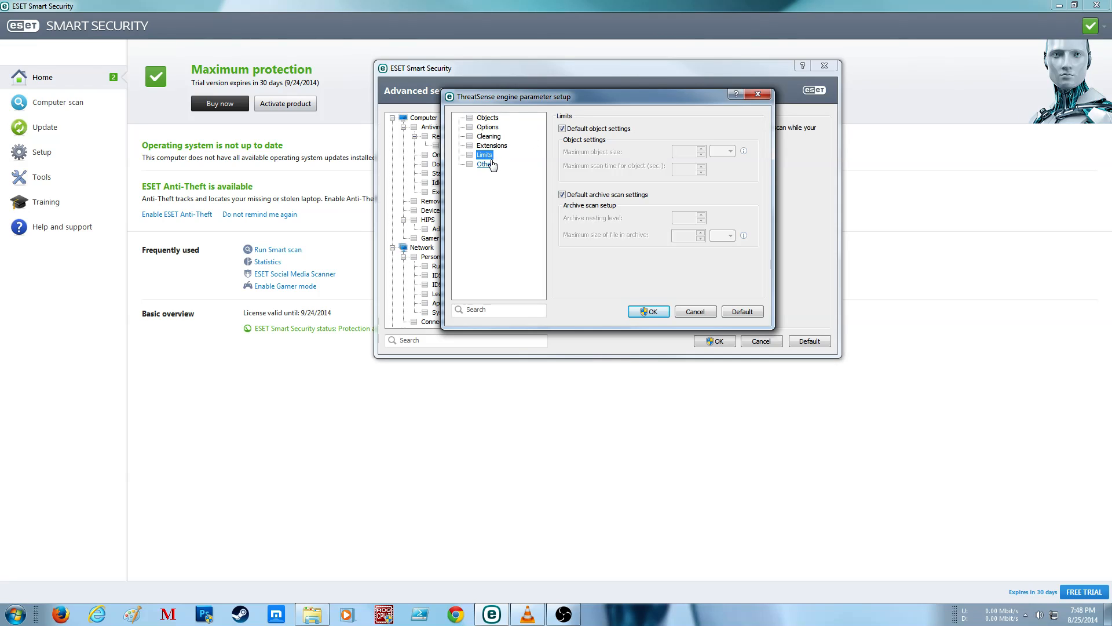
left_click(587, 154)
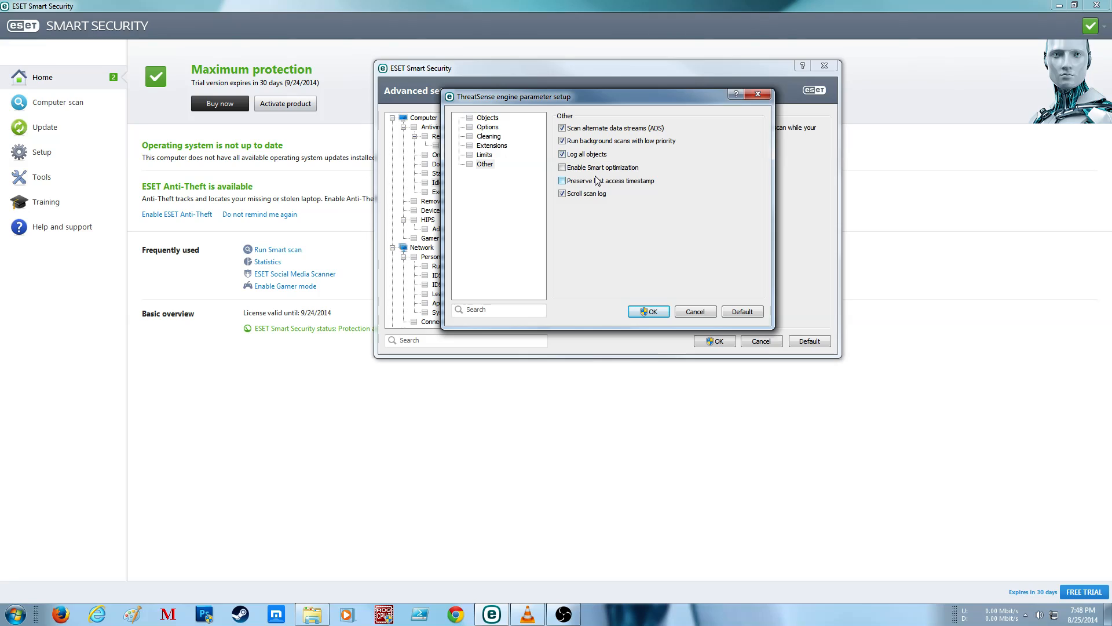
left_click(603, 168)
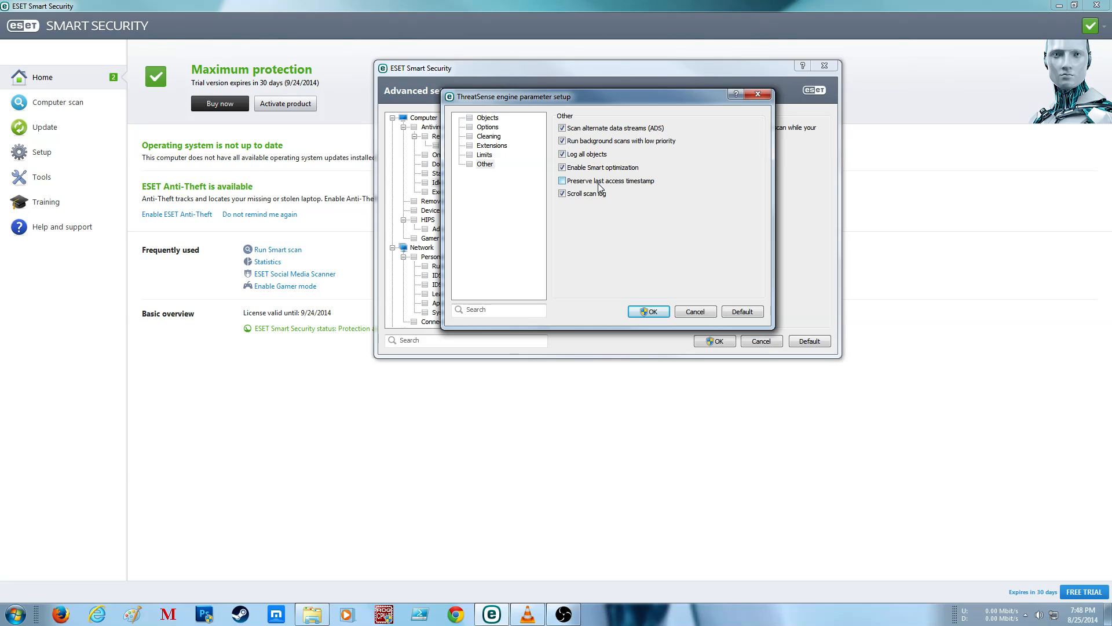
left_click(651, 312)
left_click(625, 319)
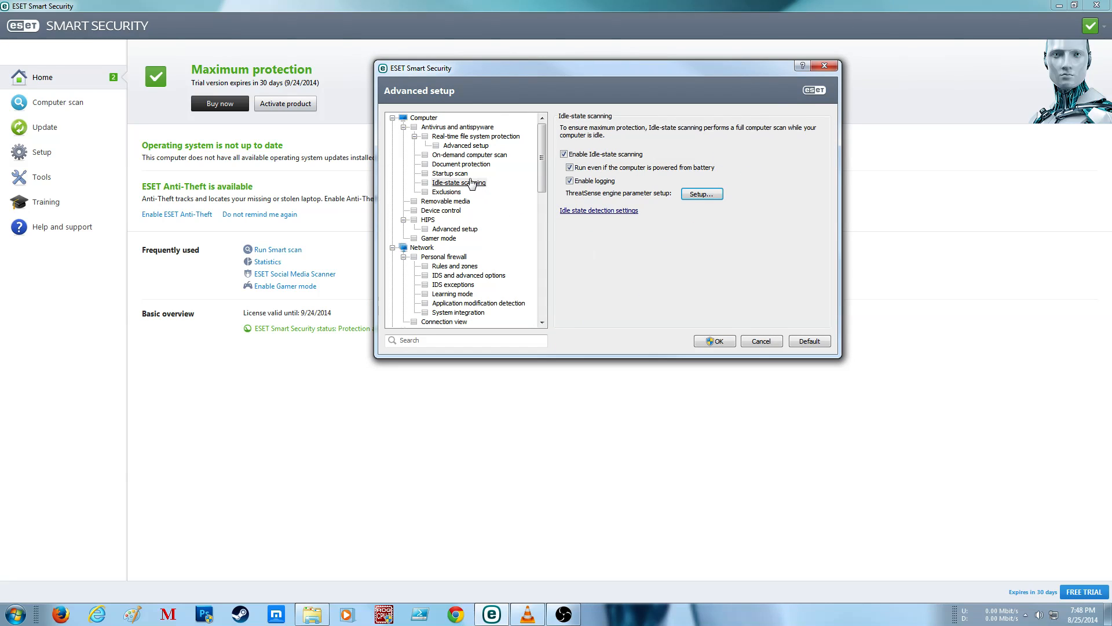
Step: Check which computer states trigger idle-state scanning in the Idle state detection settings
left_click(601, 212)
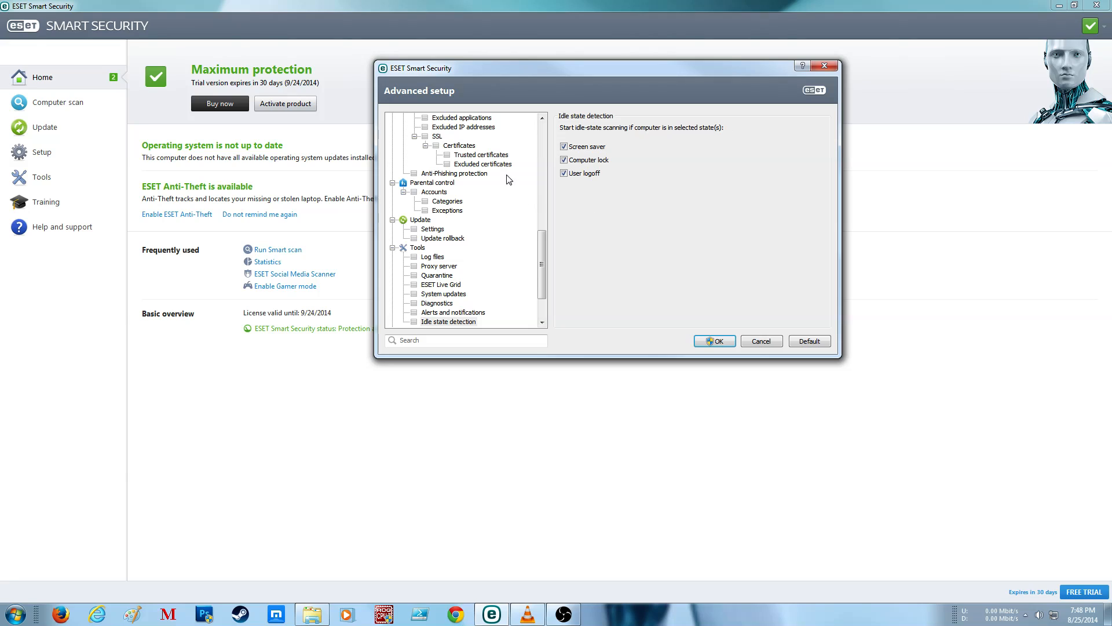
left_click_drag(543, 257, 531, 107)
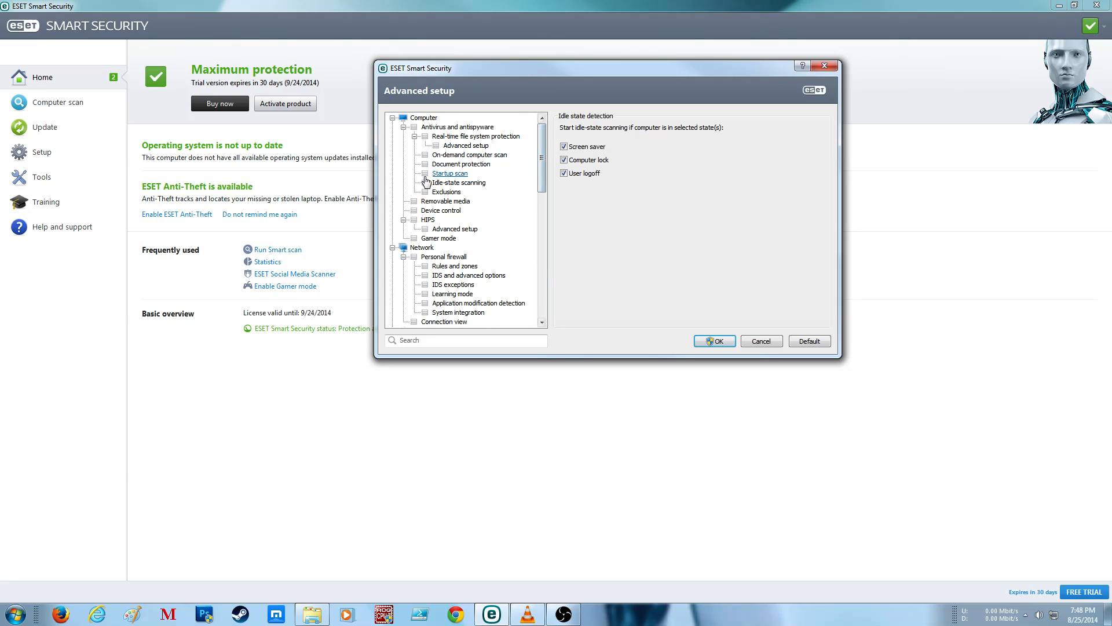
Step: Check the scan exclusions list and the form for adding an exclusion, closing the form without adding one
left_click(446, 192)
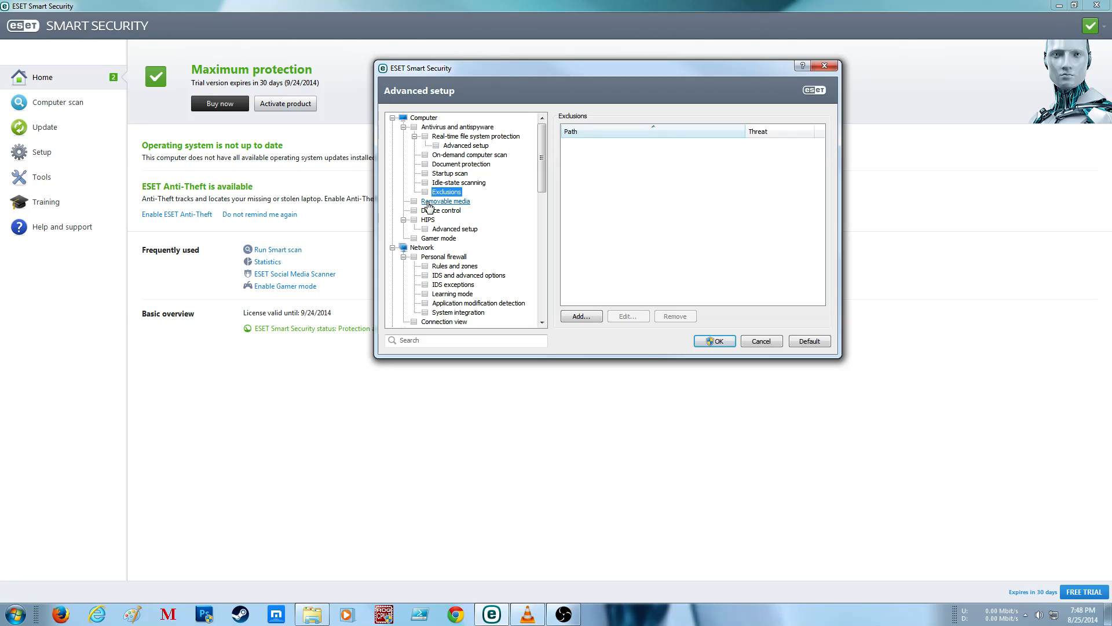
left_click(581, 316)
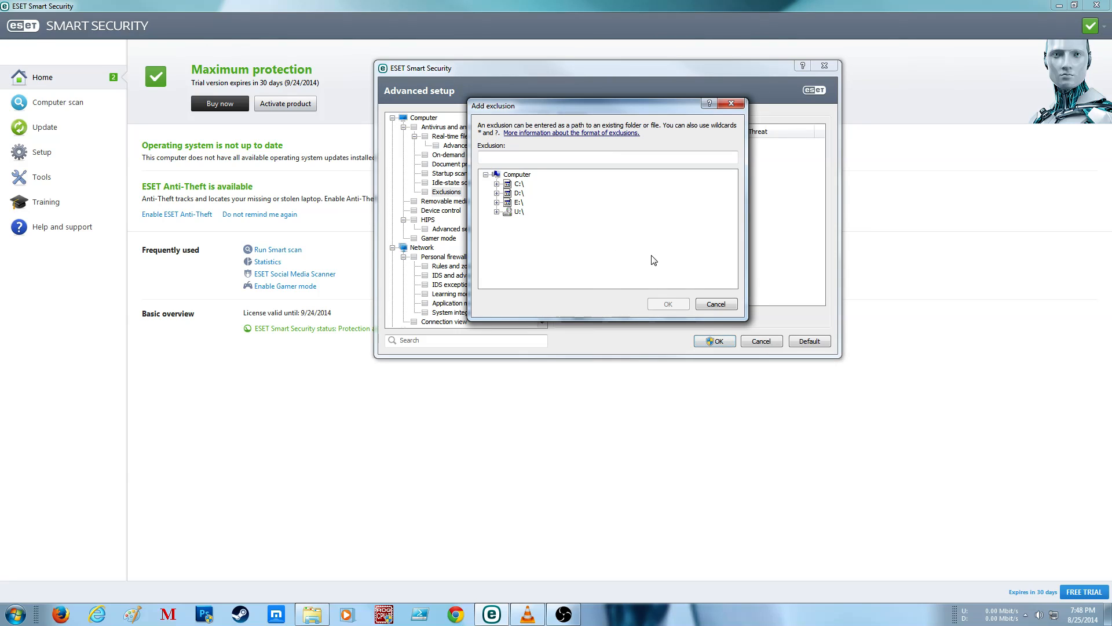
left_click(723, 304)
Step: Set the action to take after inserting removable media to Automatic device scan
left_click(445, 201)
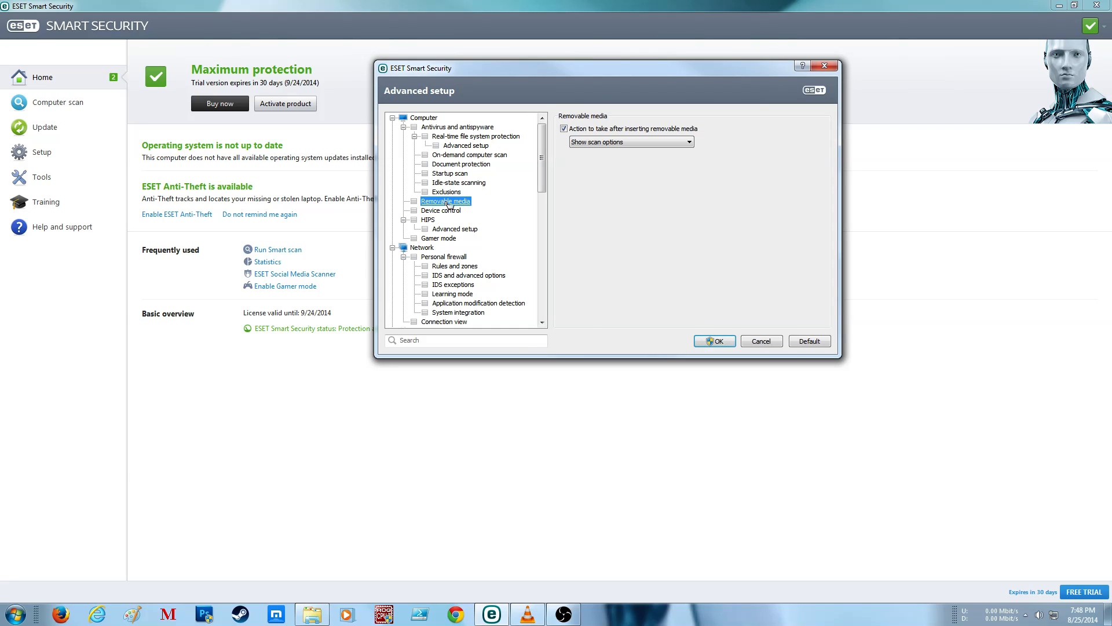
left_click(640, 143)
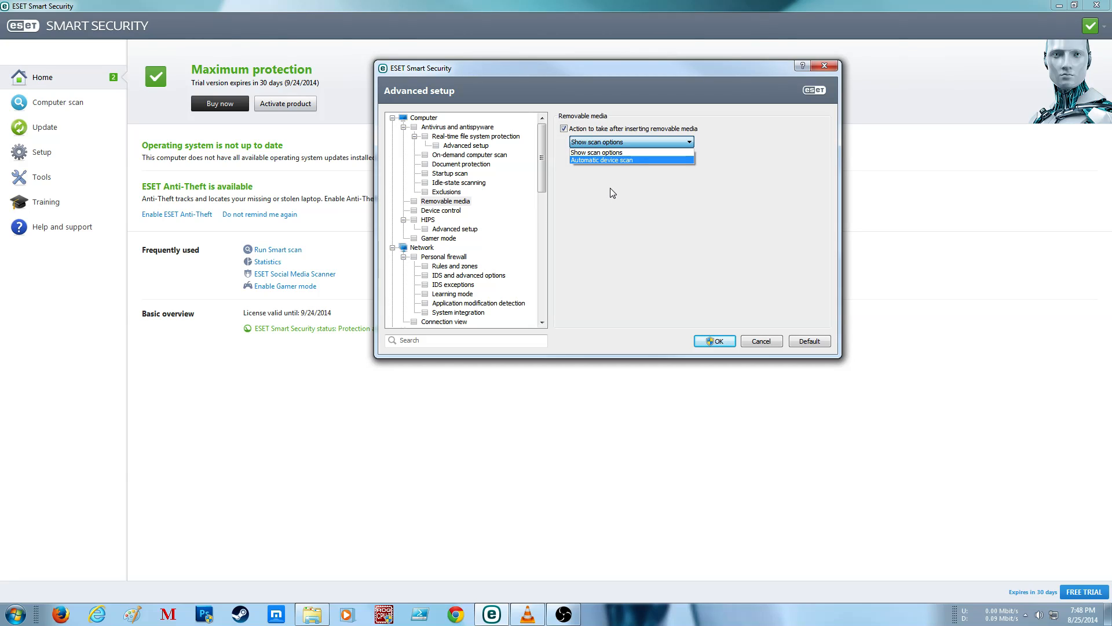
left_click(610, 154)
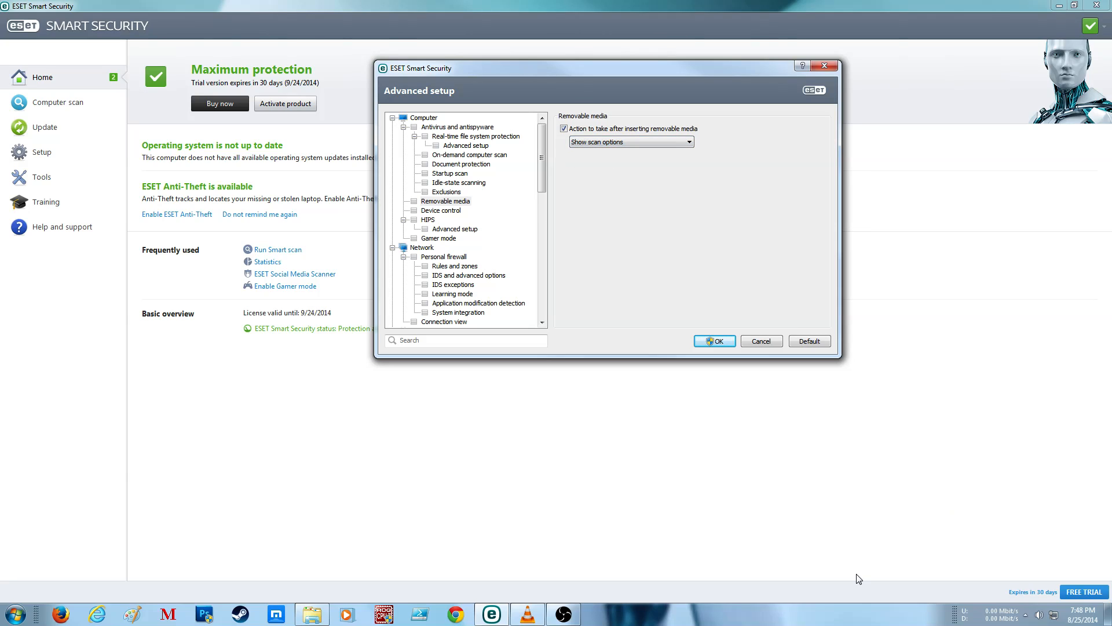
left_click(676, 141)
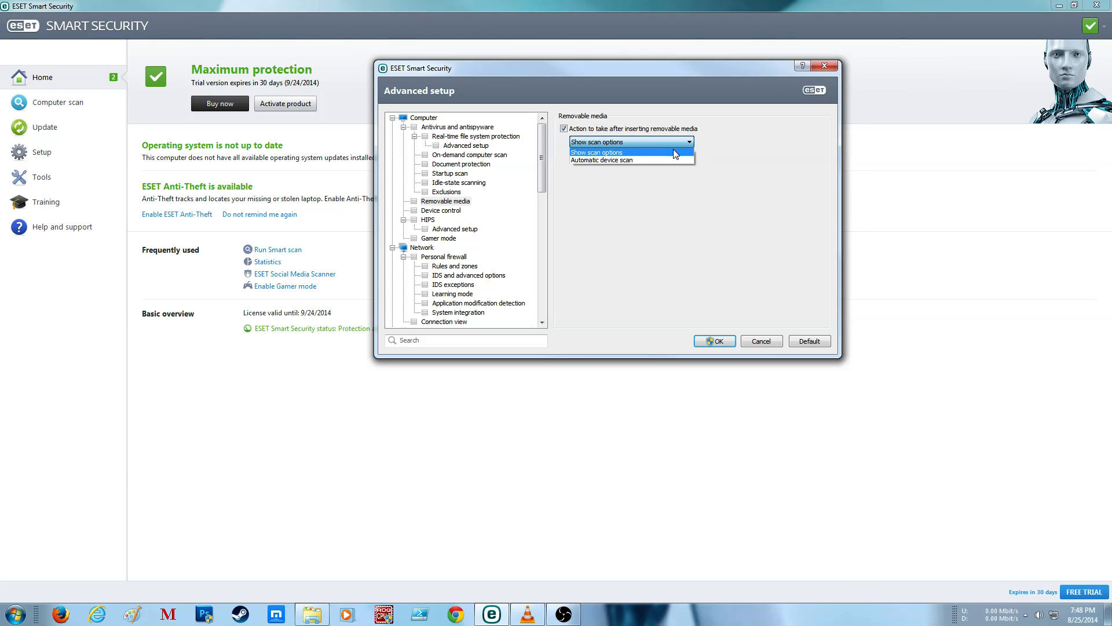
left_click(641, 159)
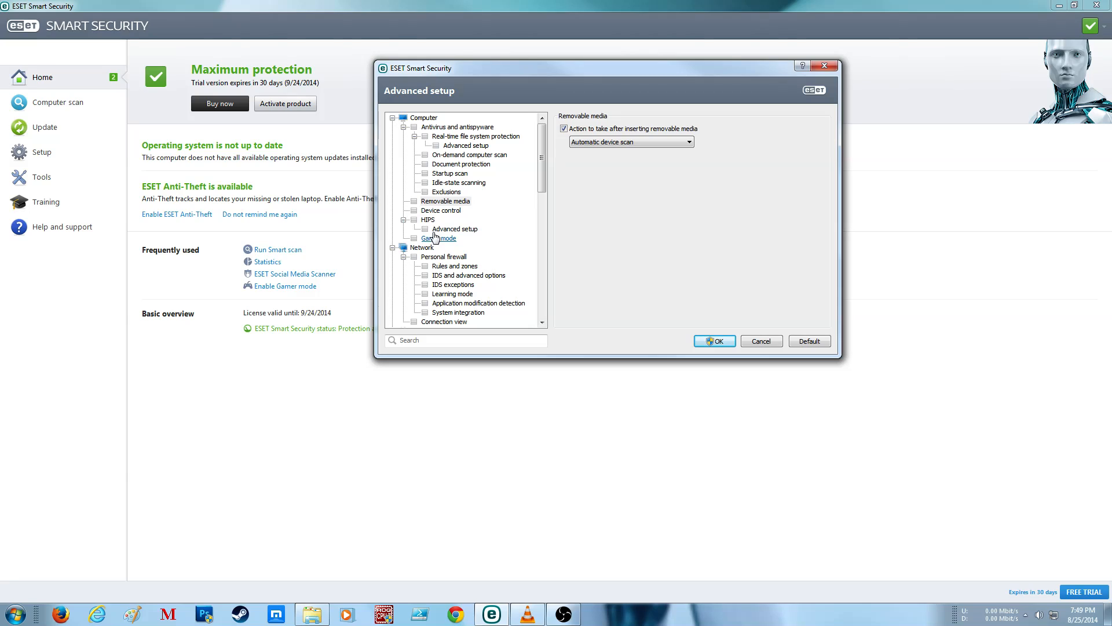
Step: Integrate Device control into the system, suppress further restart notices, and view the device rules editor without adding a rule
left_click(455, 211)
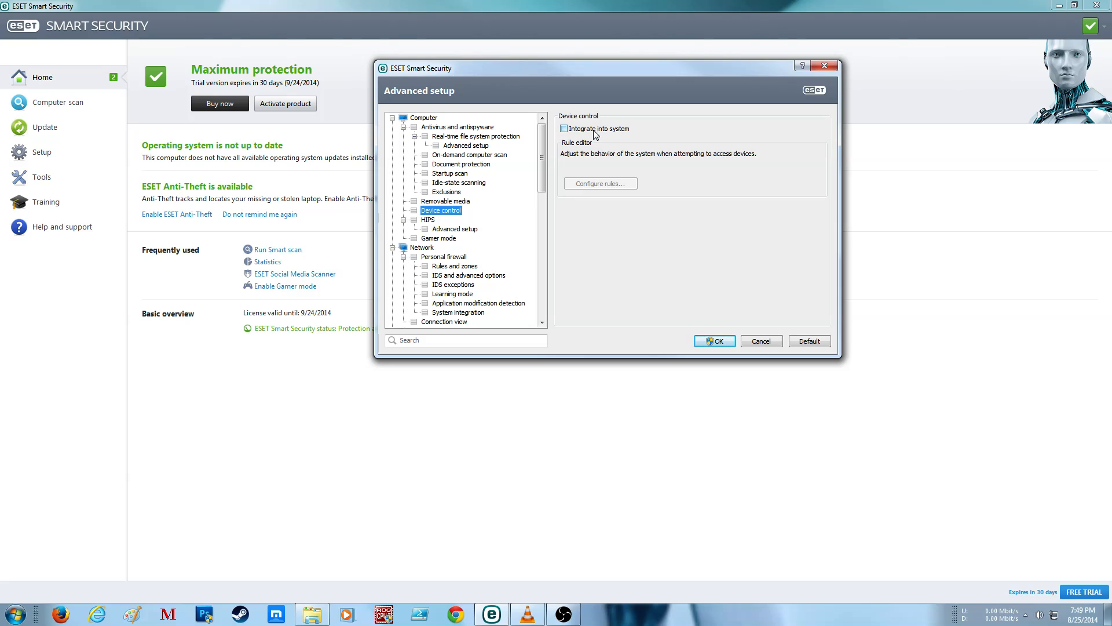
left_click(595, 129)
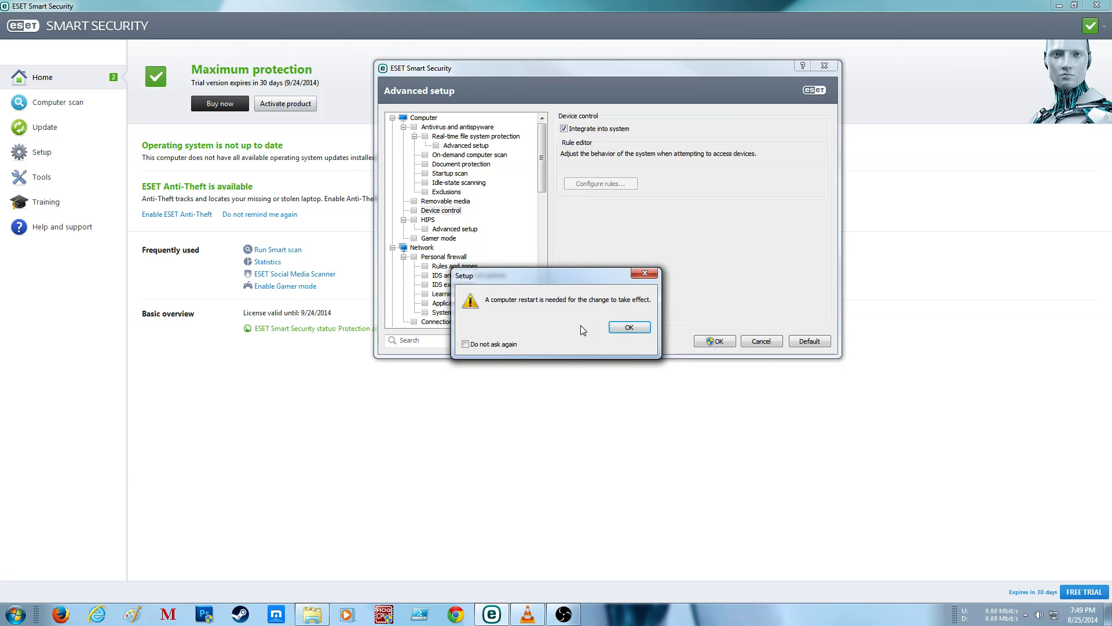
left_click(508, 347)
left_click(619, 330)
left_click(602, 183)
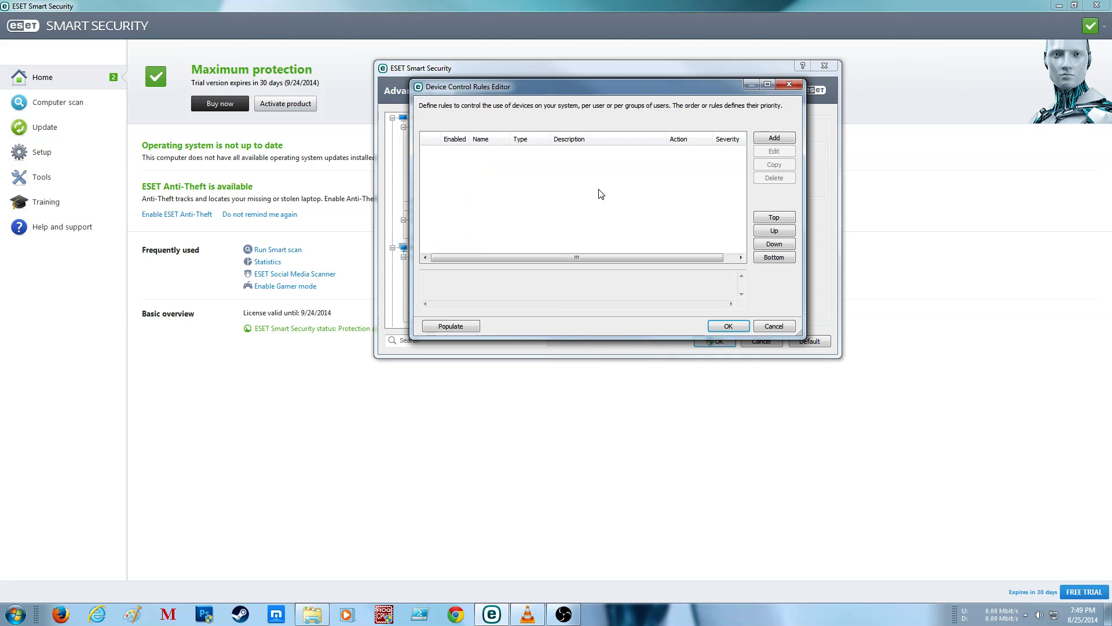
left_click(780, 327)
Step: Review the HIPS protection options and the available filtering modes, keeping the current mode
left_click(428, 220)
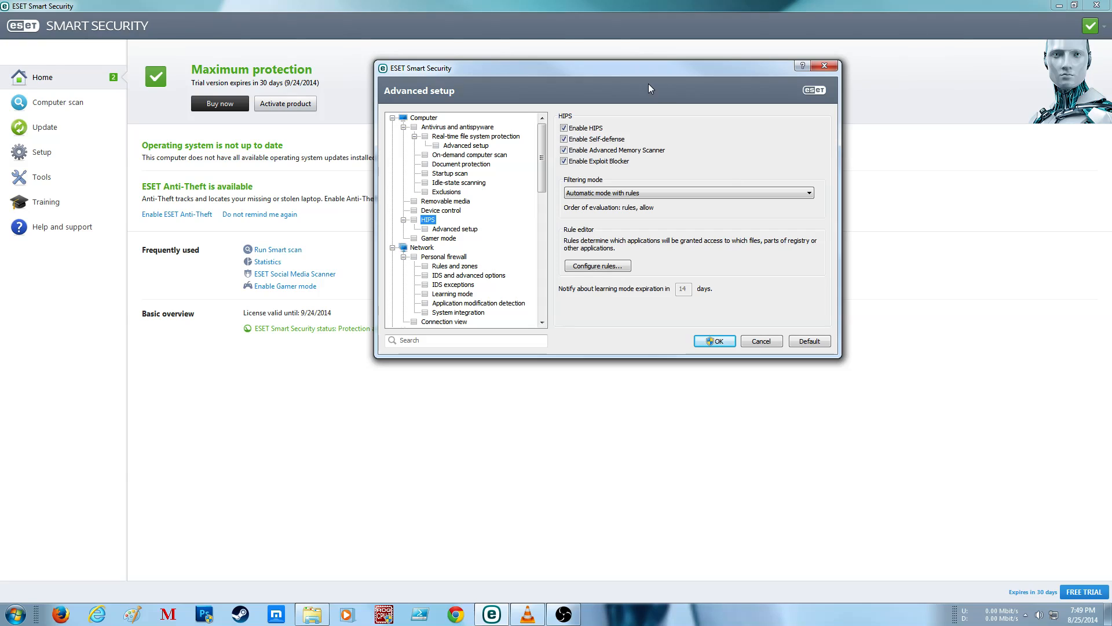
left_click(697, 193)
left_click(812, 185)
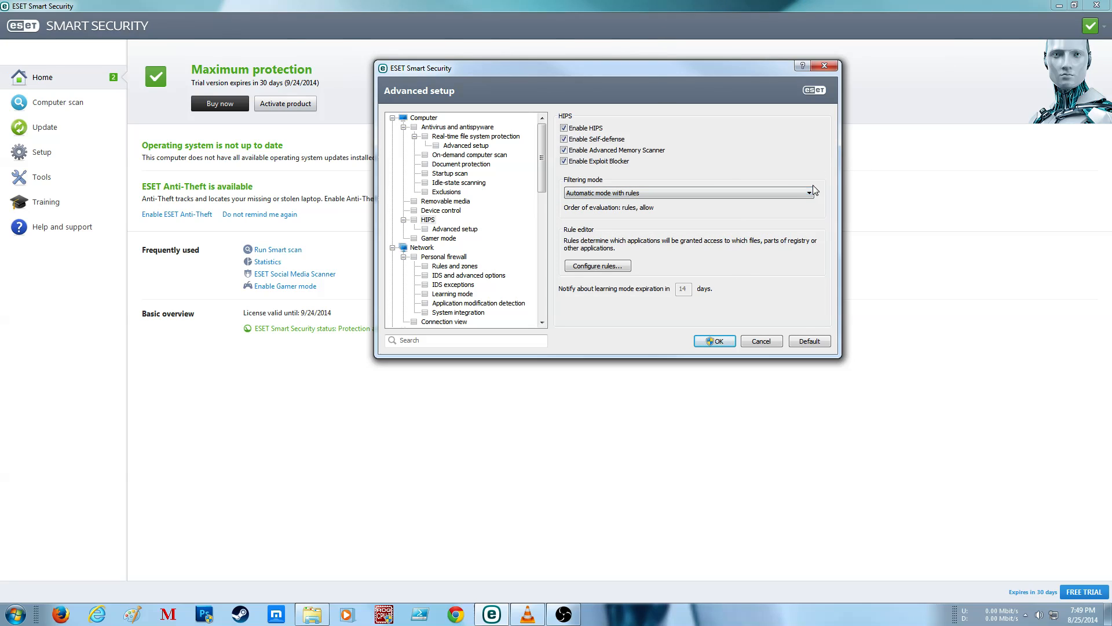
Step: Inspect the HIPS rules and the new-rule options for target files, applications and registry, without creating a rule
left_click(592, 266)
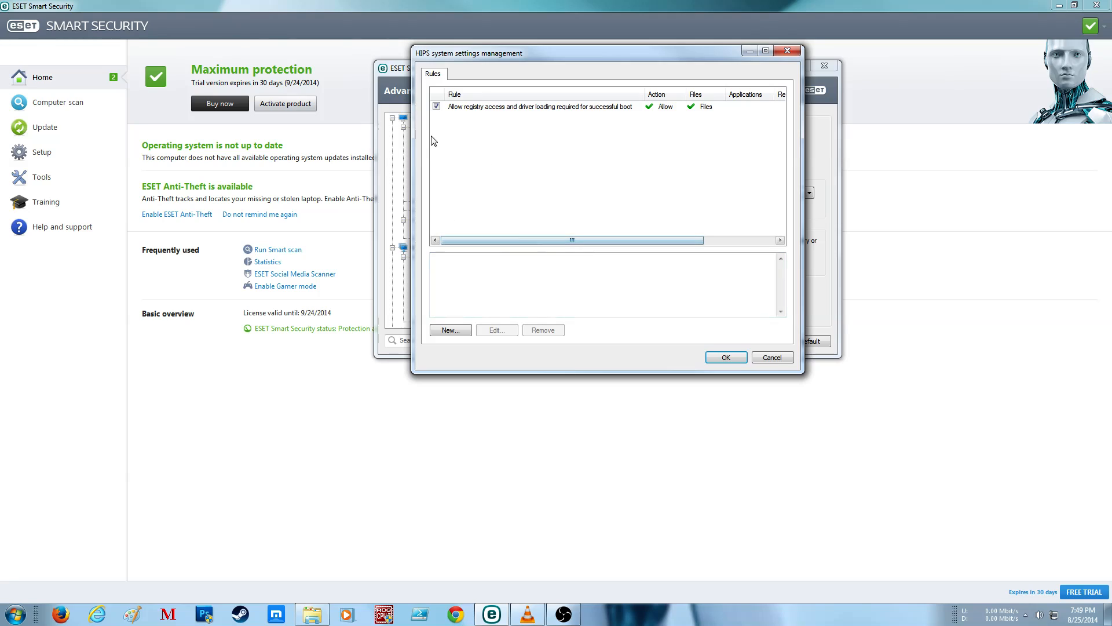
left_click(447, 330)
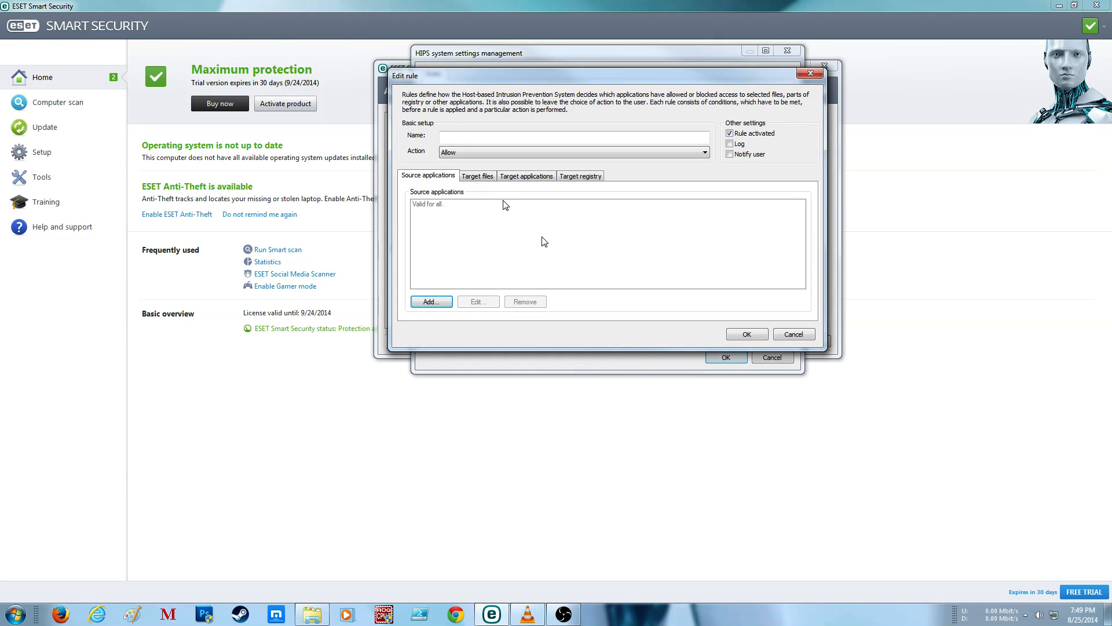
left_click(487, 176)
left_click(529, 177)
left_click(575, 177)
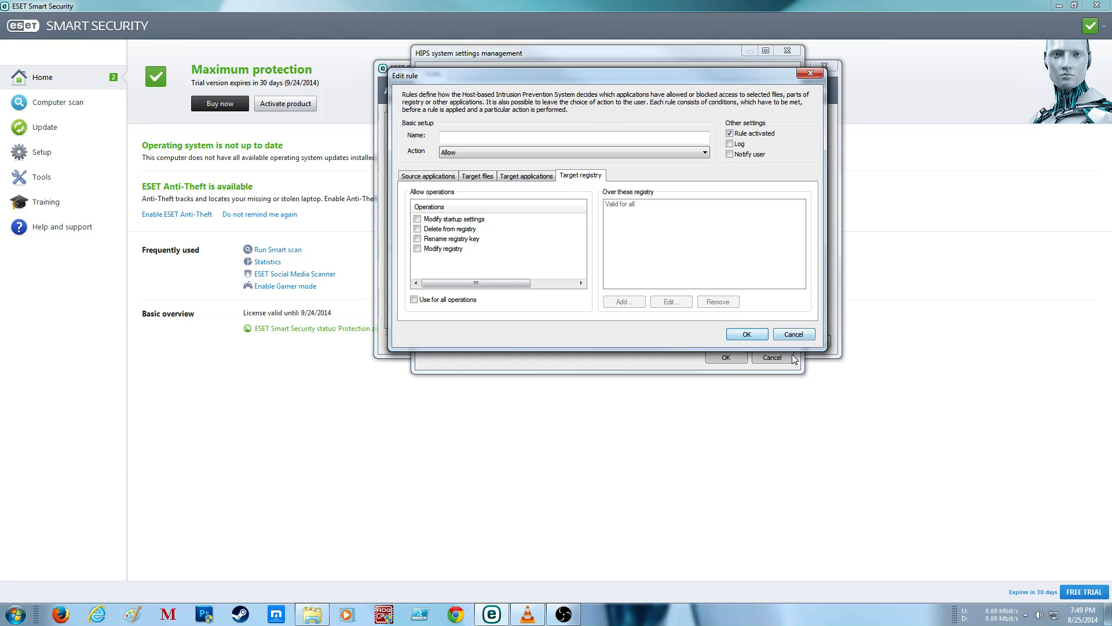
left_click(802, 335)
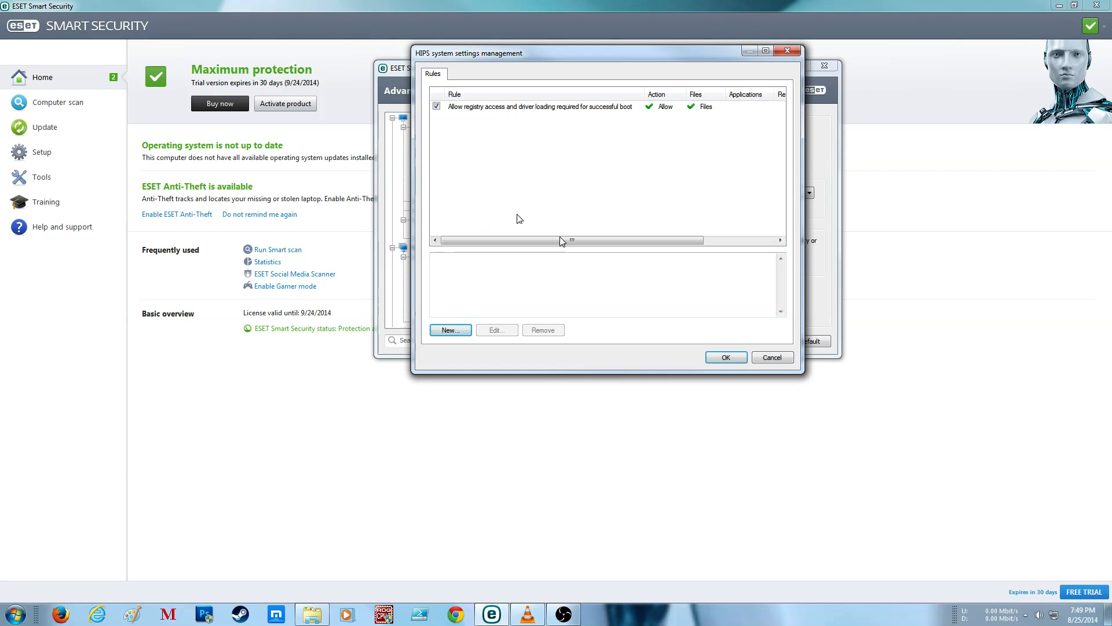
left_click(771, 357)
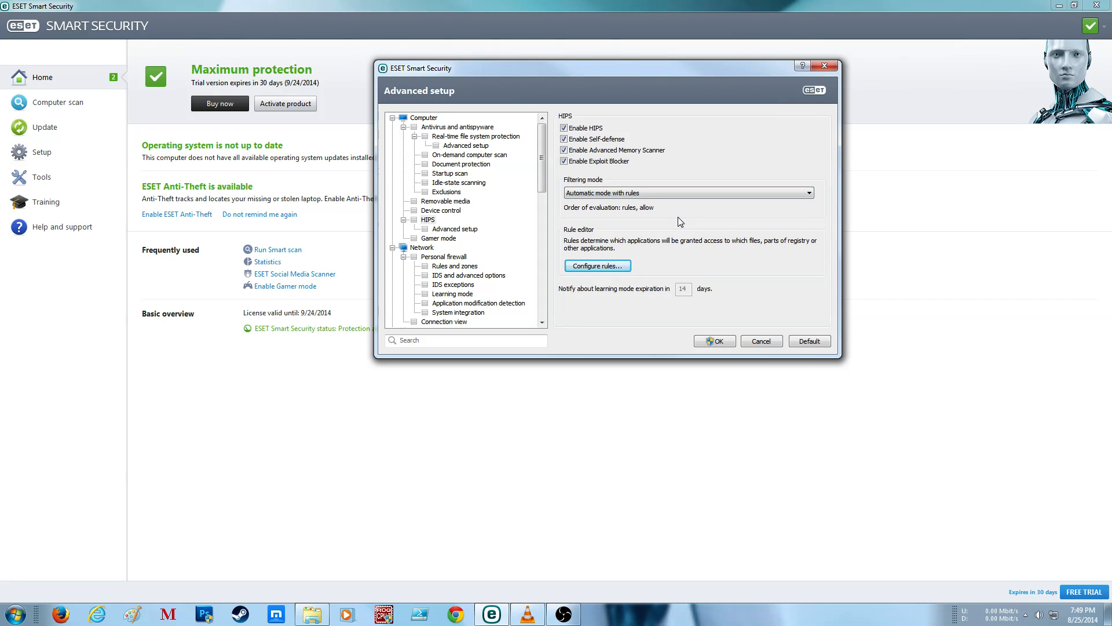
left_click(597, 266)
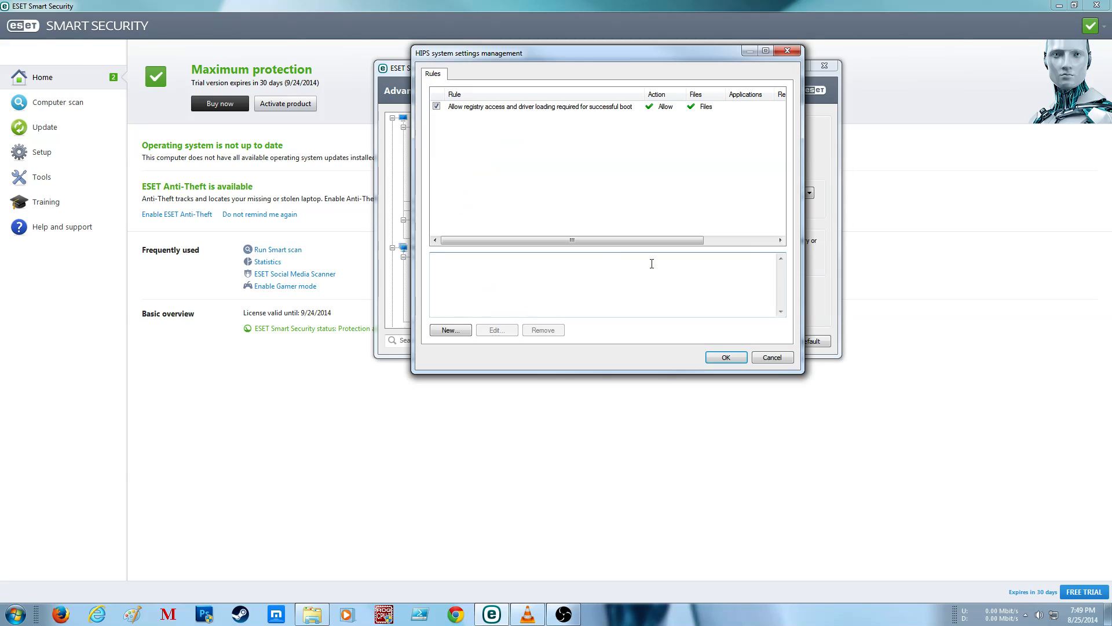
left_click(773, 357)
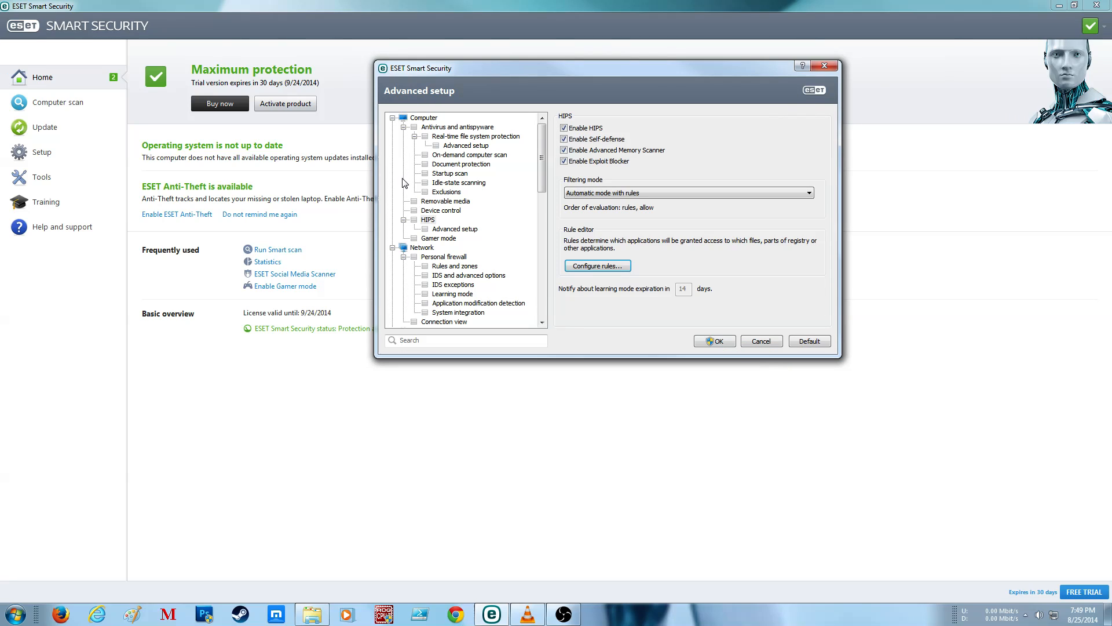
Step: Enable Log all blocked operations in the HIPS advanced setup, leaving notification of Startup application changes off
left_click(434, 231)
left_click(590, 132)
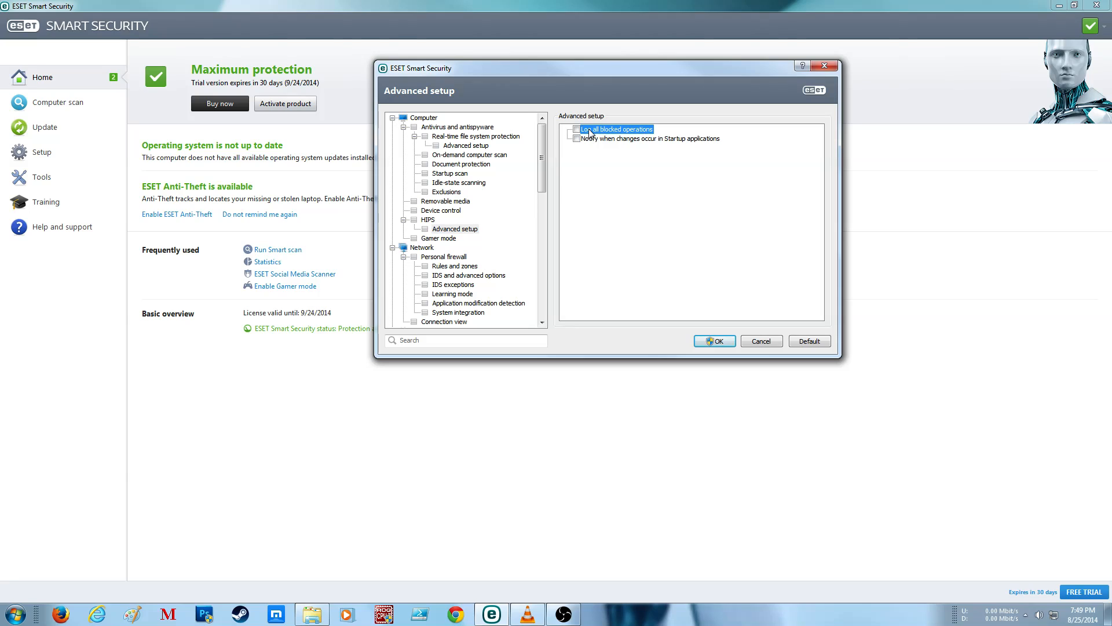
left_click(577, 129)
left_click(578, 139)
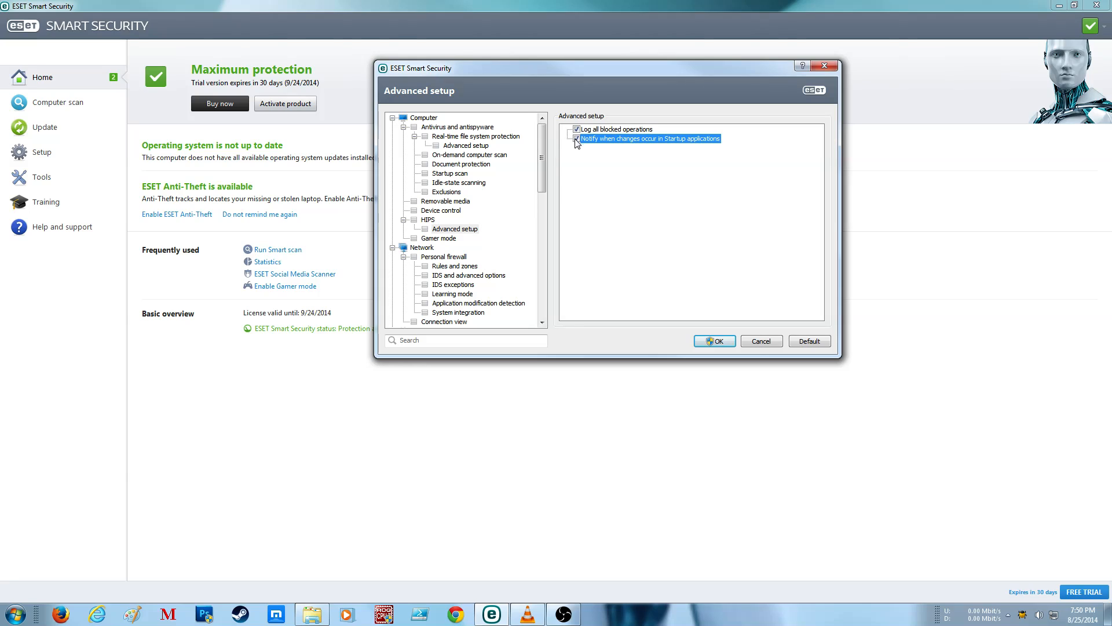
left_click(635, 127)
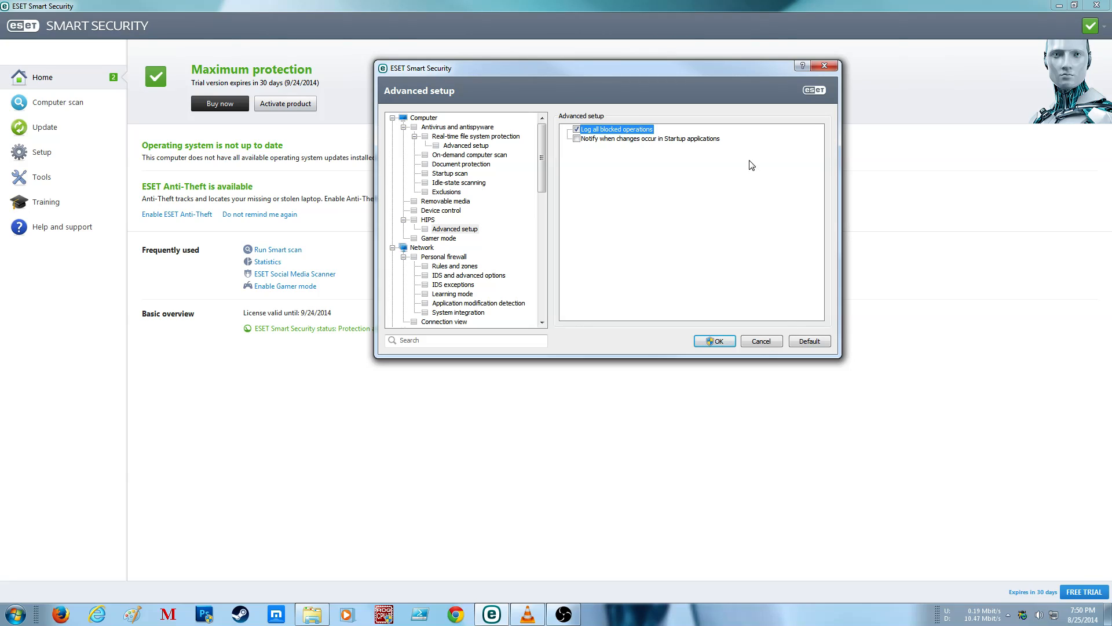
Step: Review the Gamer mode settings and the Personal firewall's filtering mode and user profiles
left_click(439, 238)
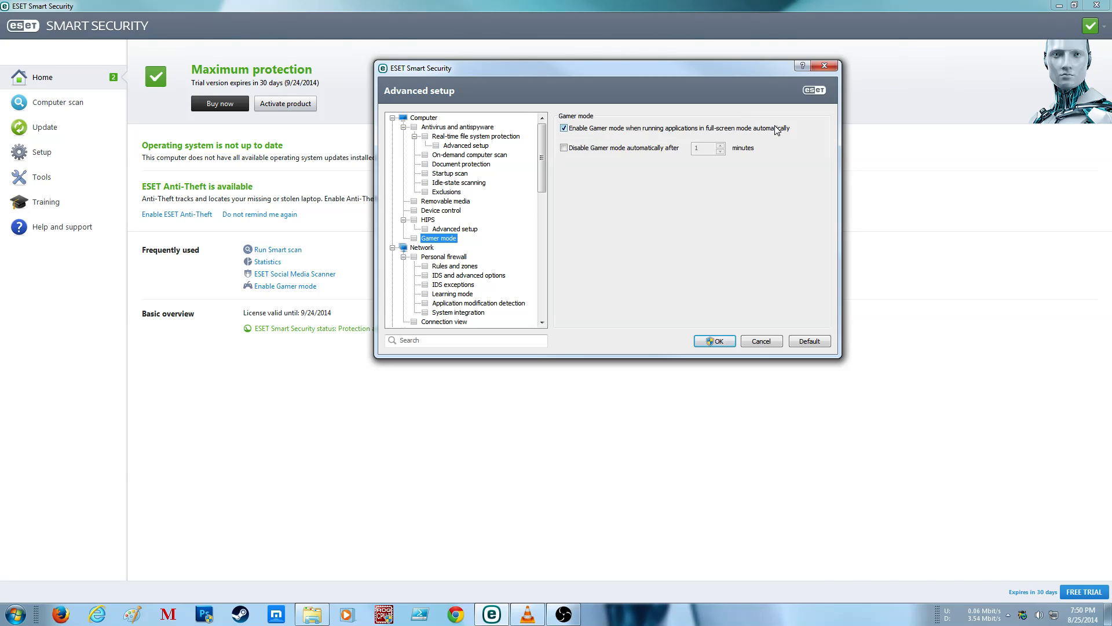
left_click(422, 249)
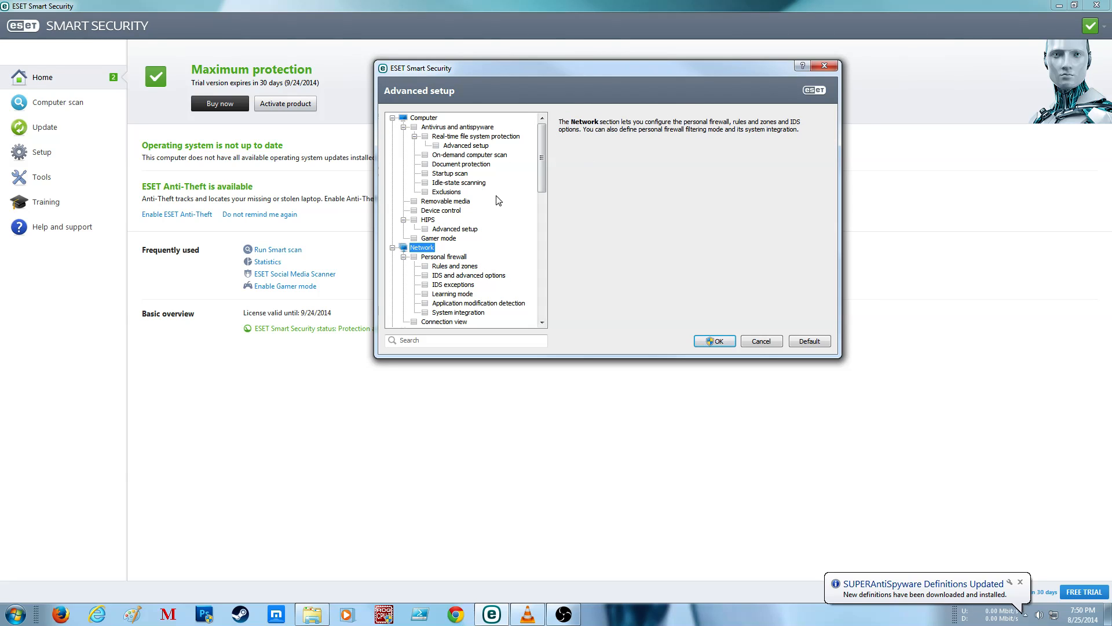
scroll(450, 214, "down", 6)
scroll(451, 215, "up", 2)
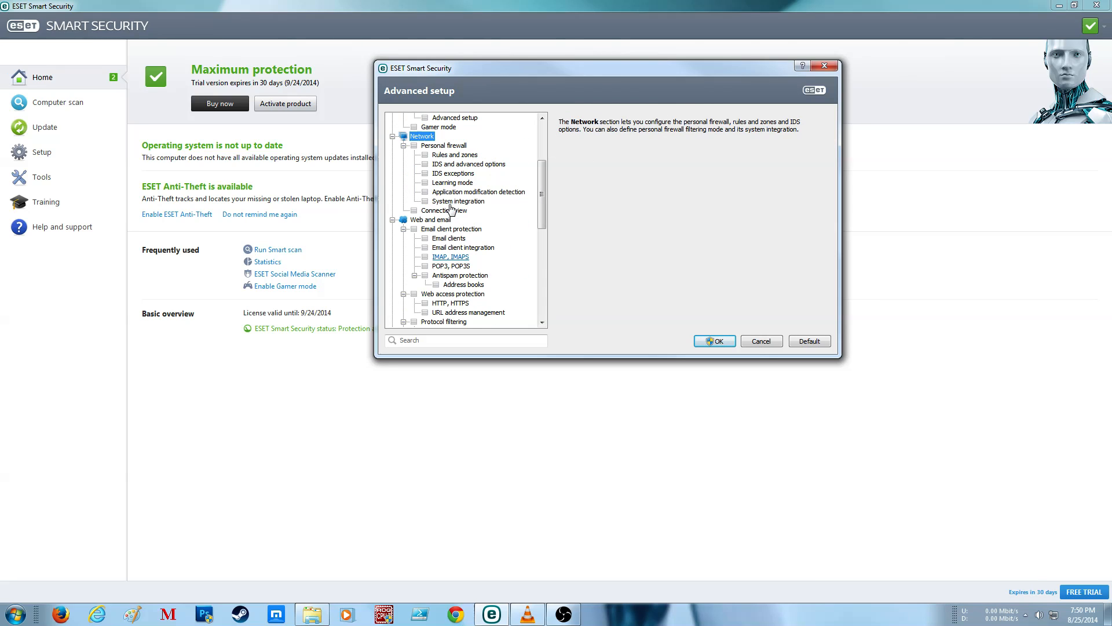
left_click(458, 147)
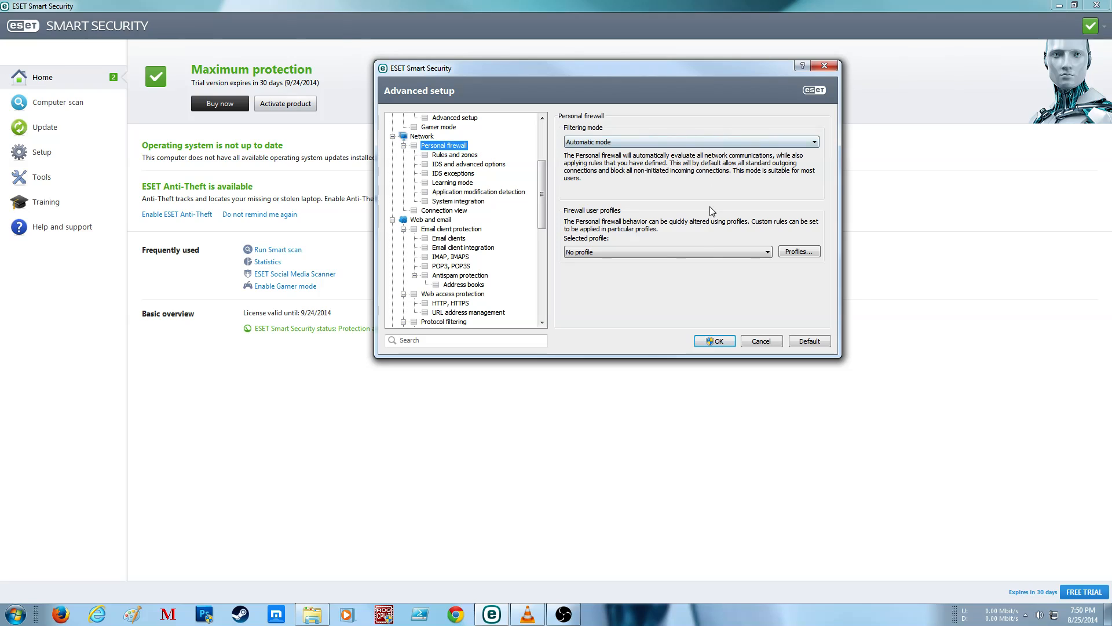
Step: View the Trusted zone subnets and their protection modes in the firewall's Rules and zones, without changing them
left_click(455, 155)
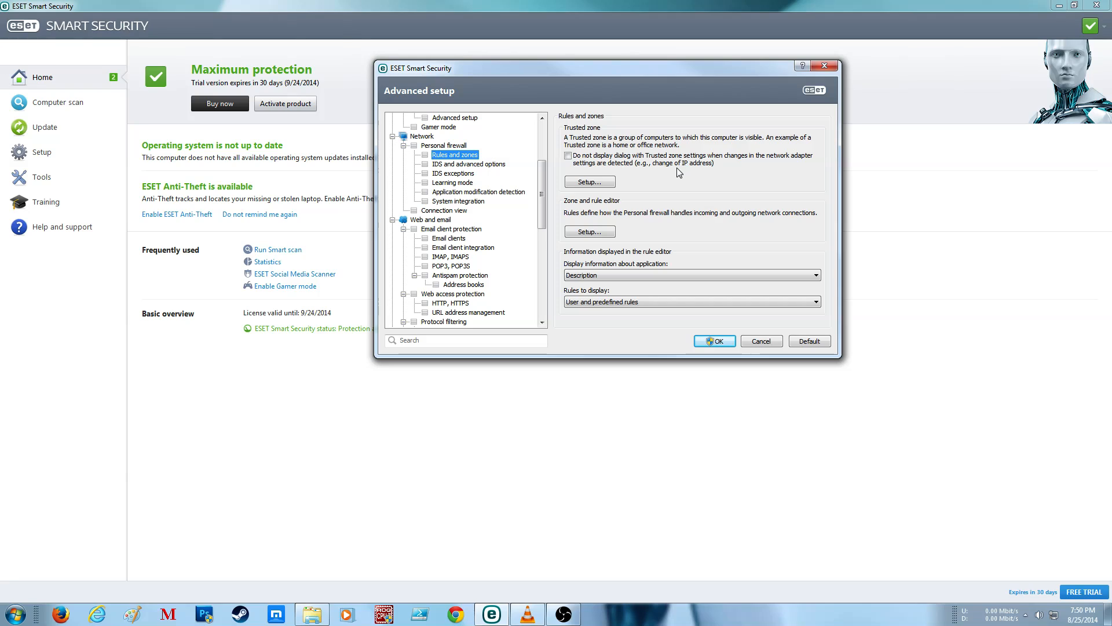
left_click(575, 184)
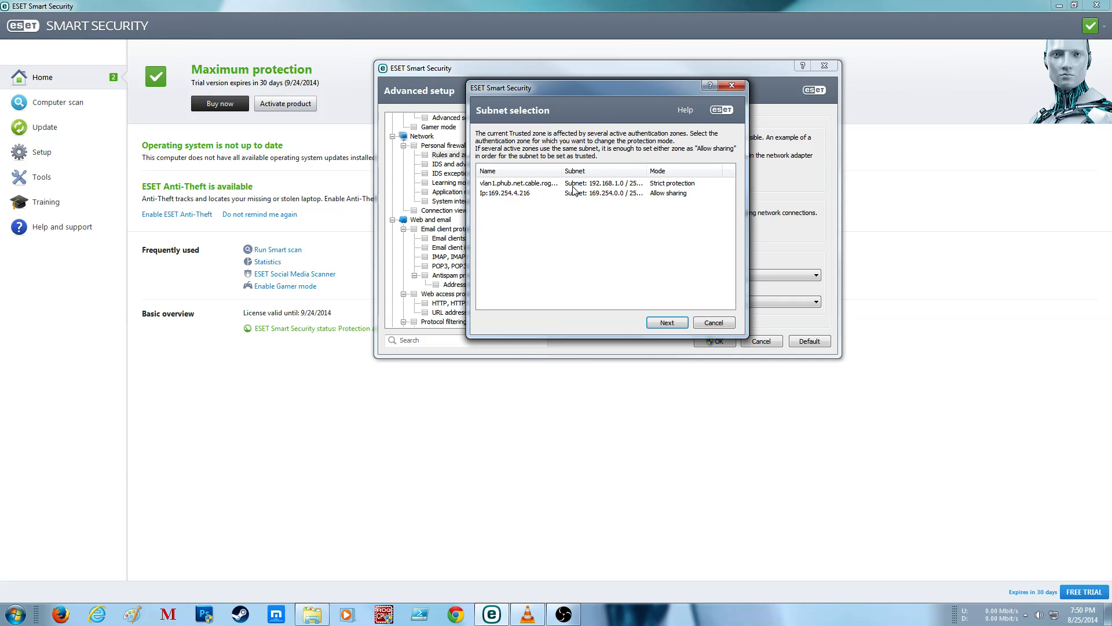
left_click(723, 320)
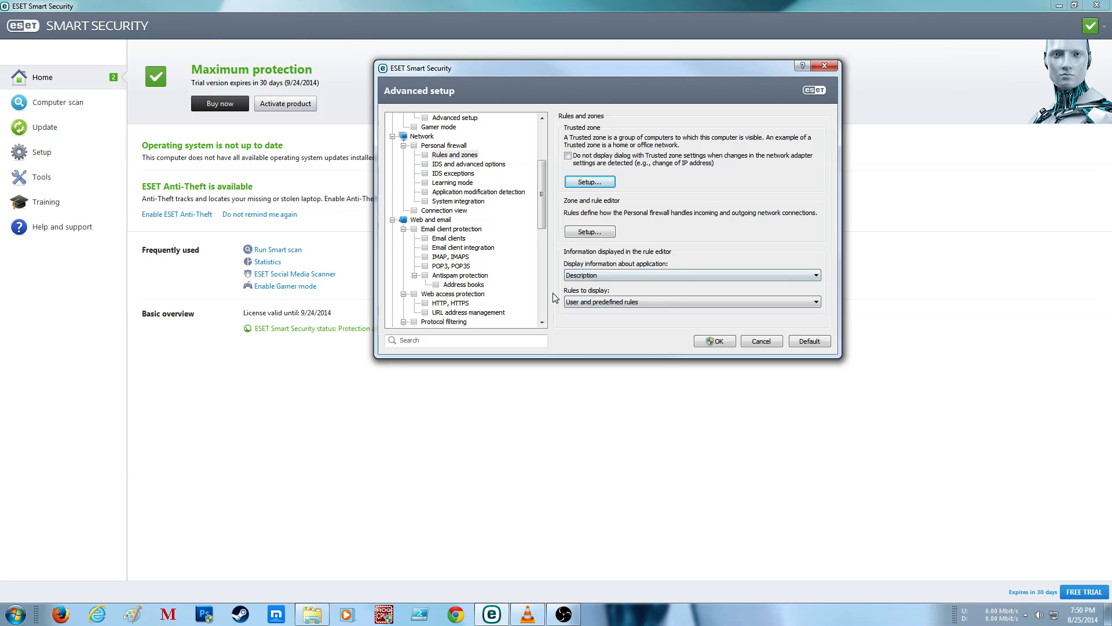
Step: Set the rule editor to display applications by Full path and to show All rules (including system)
left_click(675, 275)
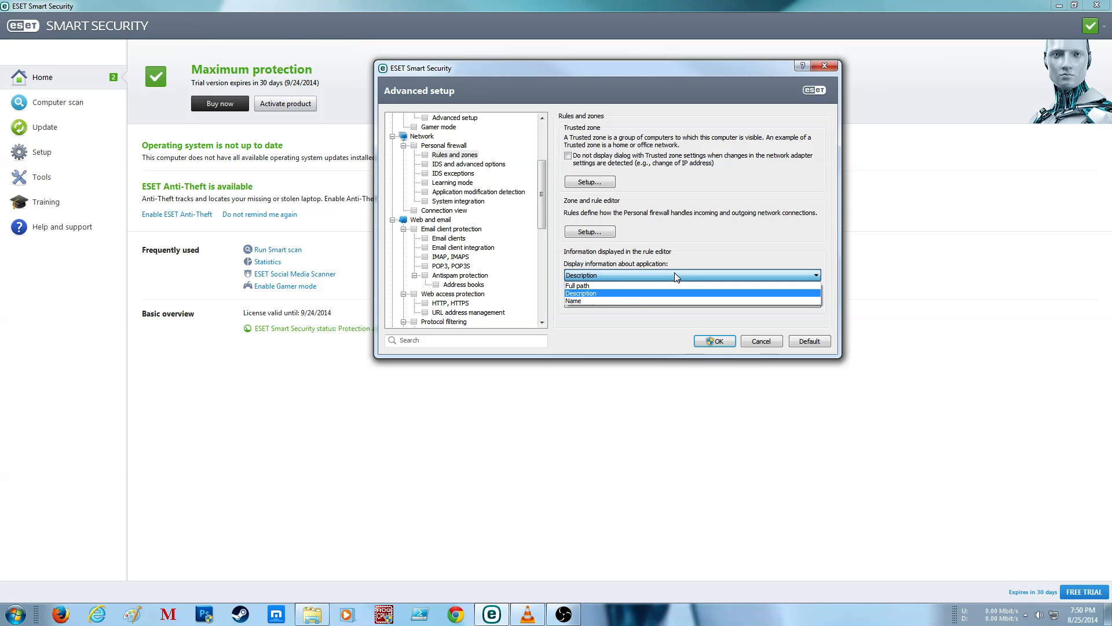
left_click(647, 285)
left_click(647, 302)
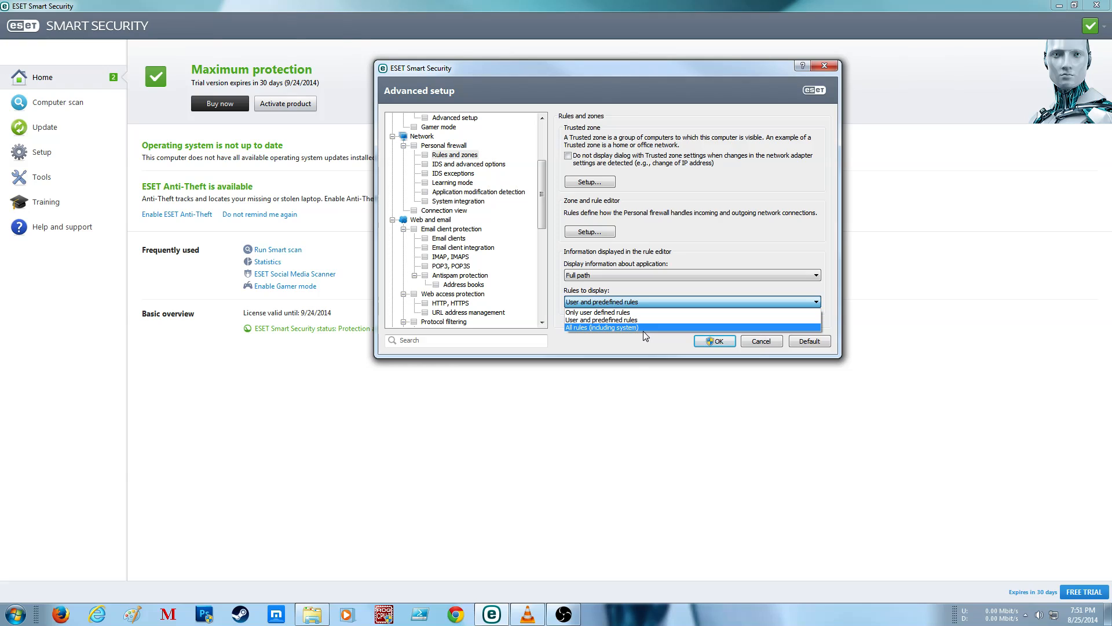
left_click(643, 330)
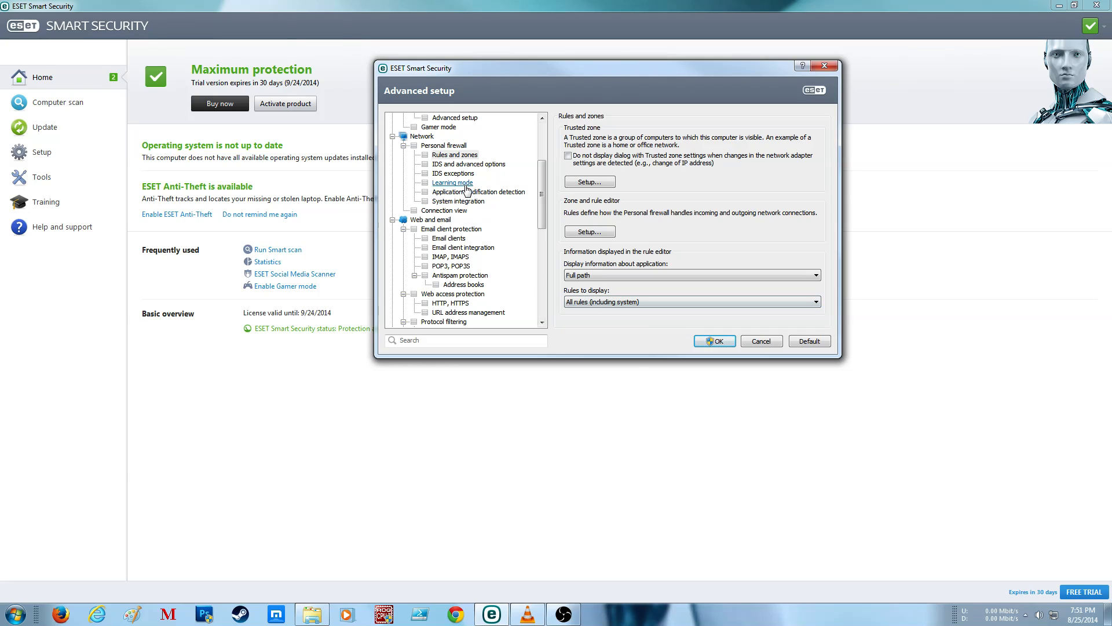
Step: Expand every group in the firewall's IDS and advanced options, including Incoming RPC communication over SMB under Allowed services
left_click(461, 166)
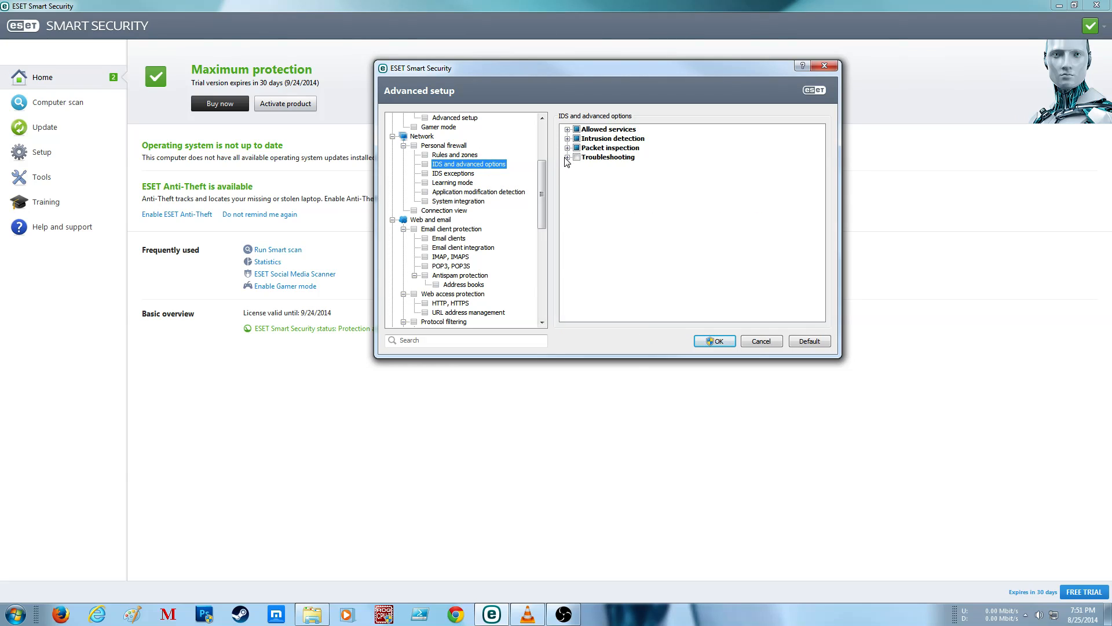
left_click(568, 130)
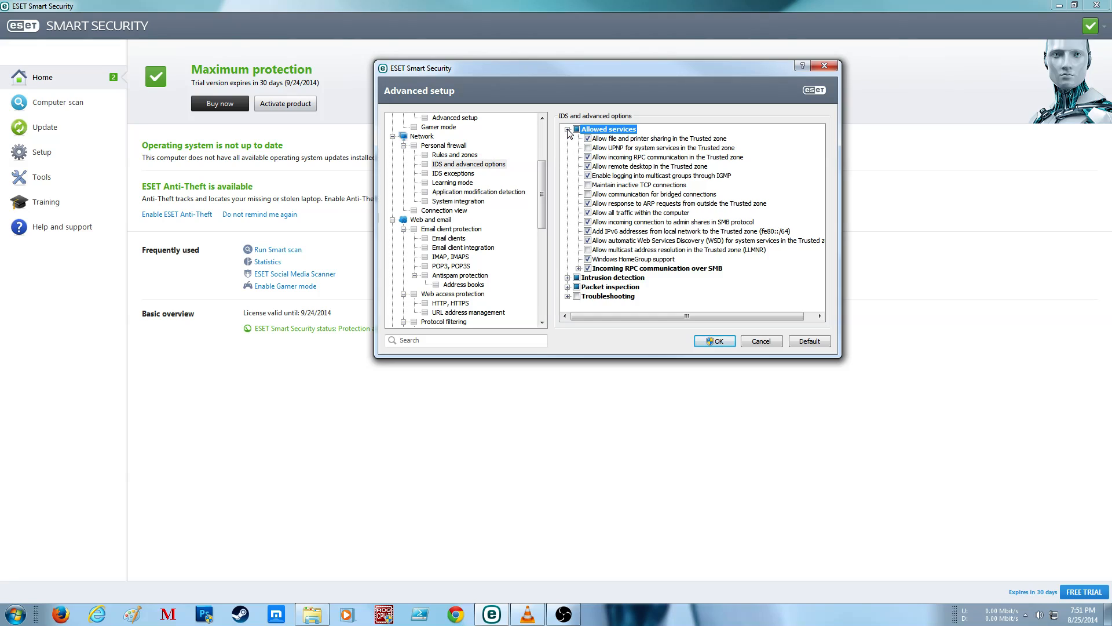
left_click(568, 277)
left_click(578, 194)
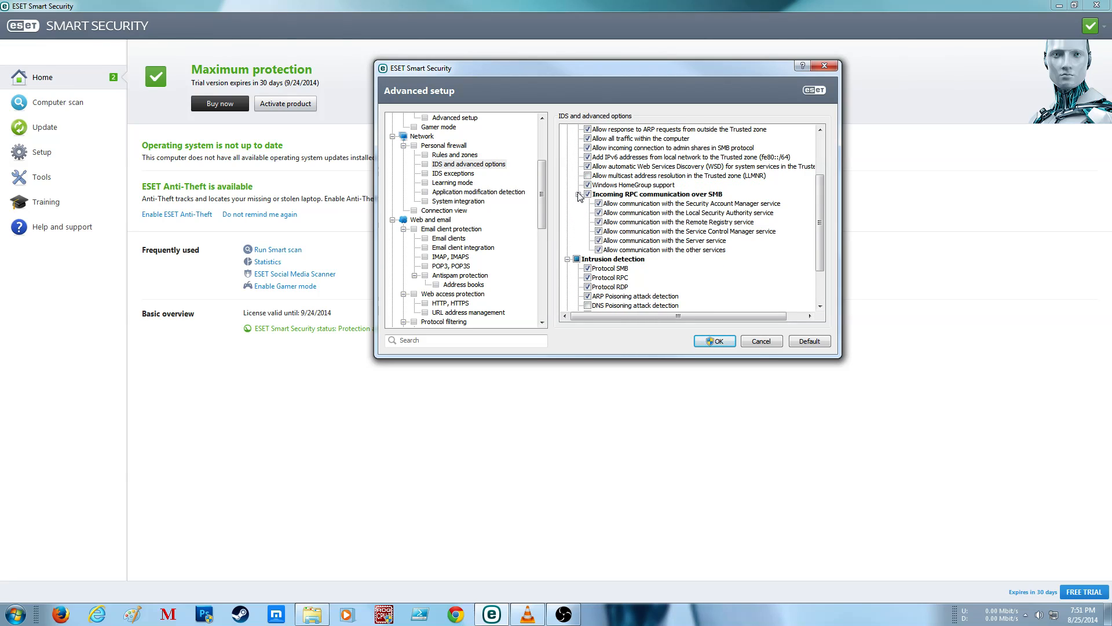
scroll(584, 219, "down", 2)
left_click(568, 296)
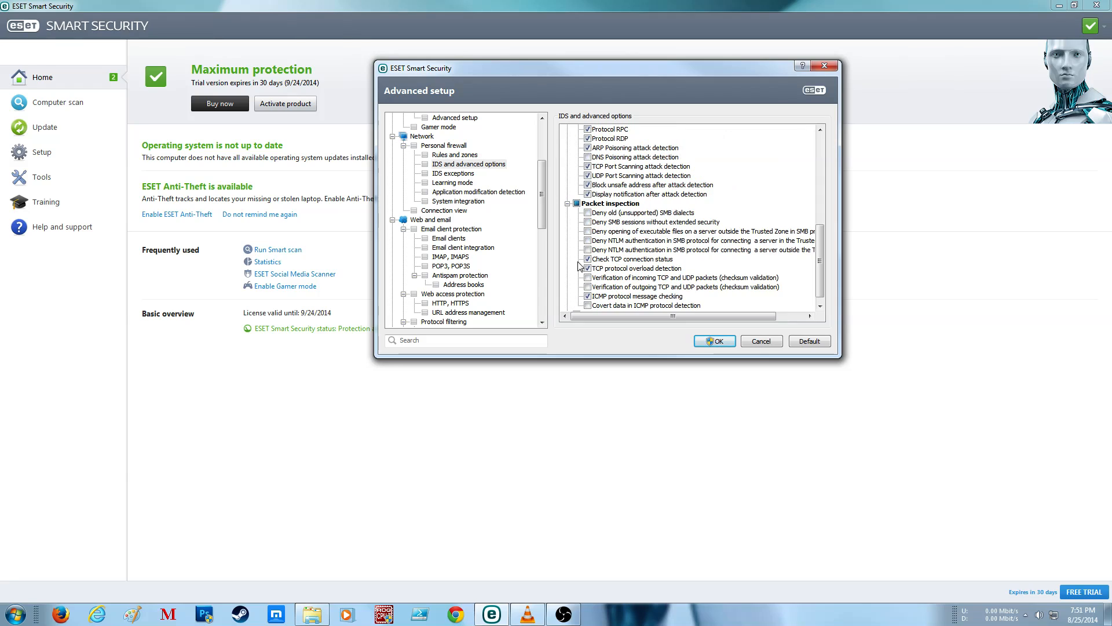
scroll(570, 306, "down", 1)
left_click(568, 306)
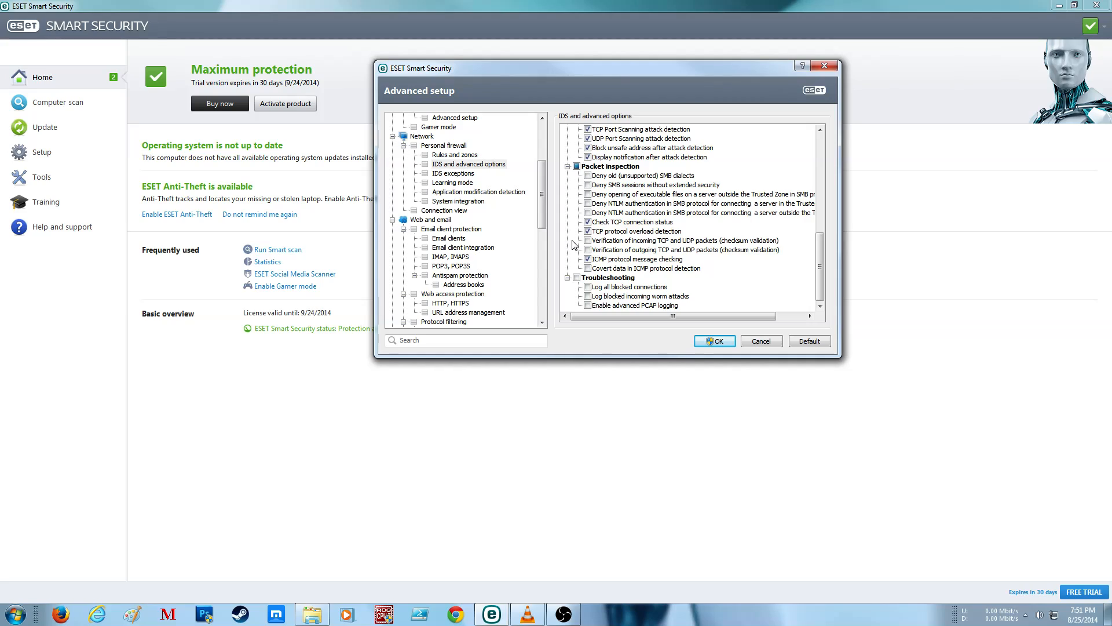
Step: Enable all three Troubleshooting logging options, plus Covert data in ICMP protocol detection under Packet inspection
left_click(588, 305)
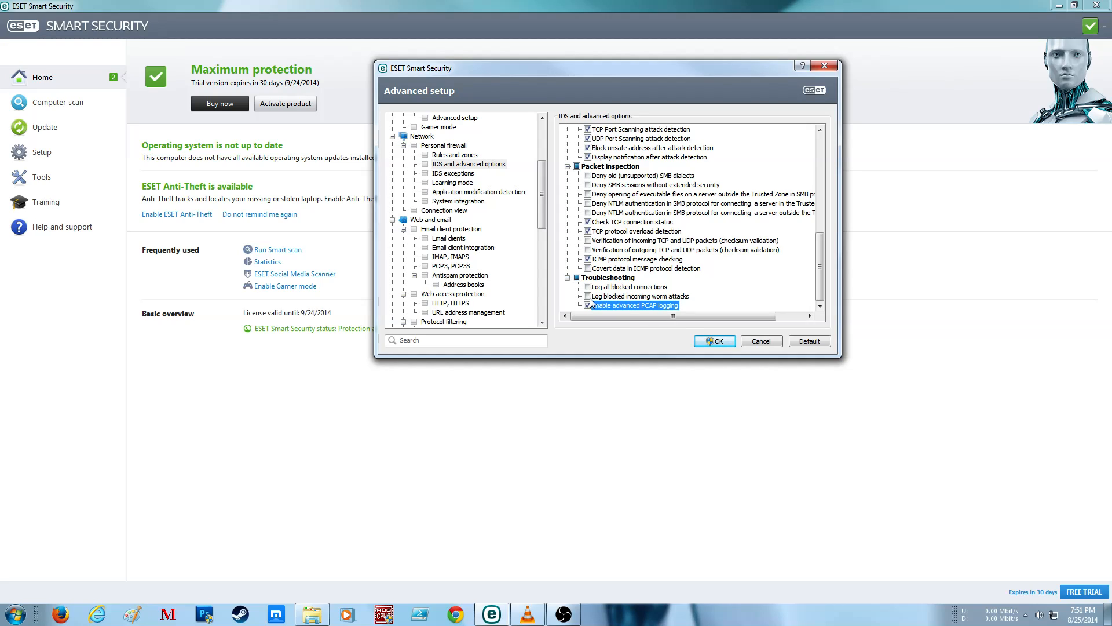
left_click(589, 296)
left_click(588, 287)
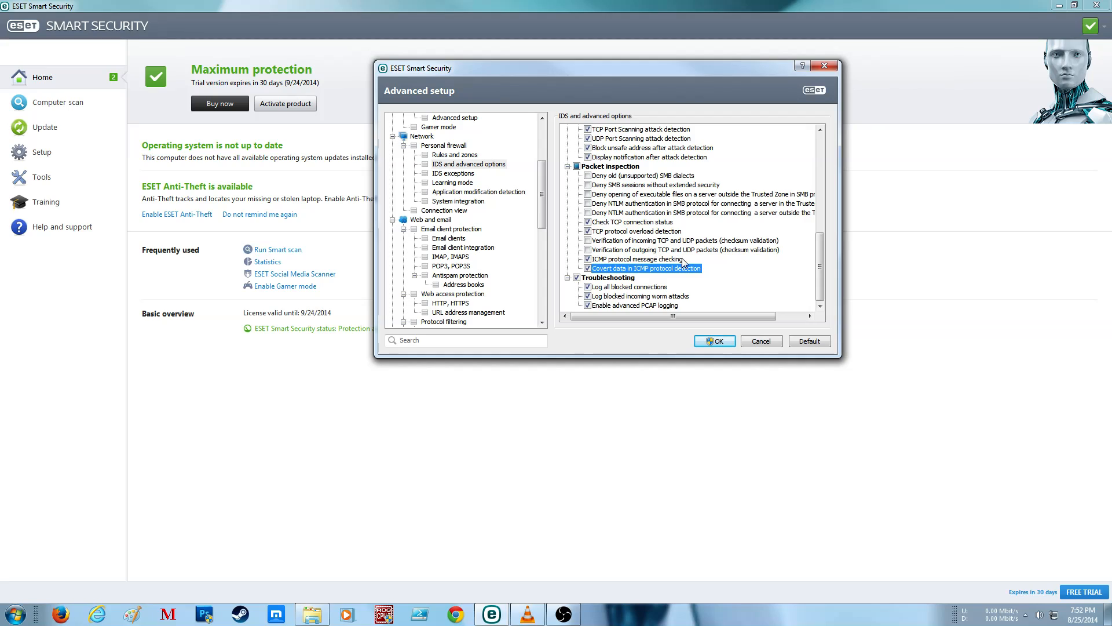
Step: Disable file and printer sharing and remote desktop in the Trusted zone under Allowed services
scroll(694, 231, "up", 5)
scroll(671, 222, "up", 1)
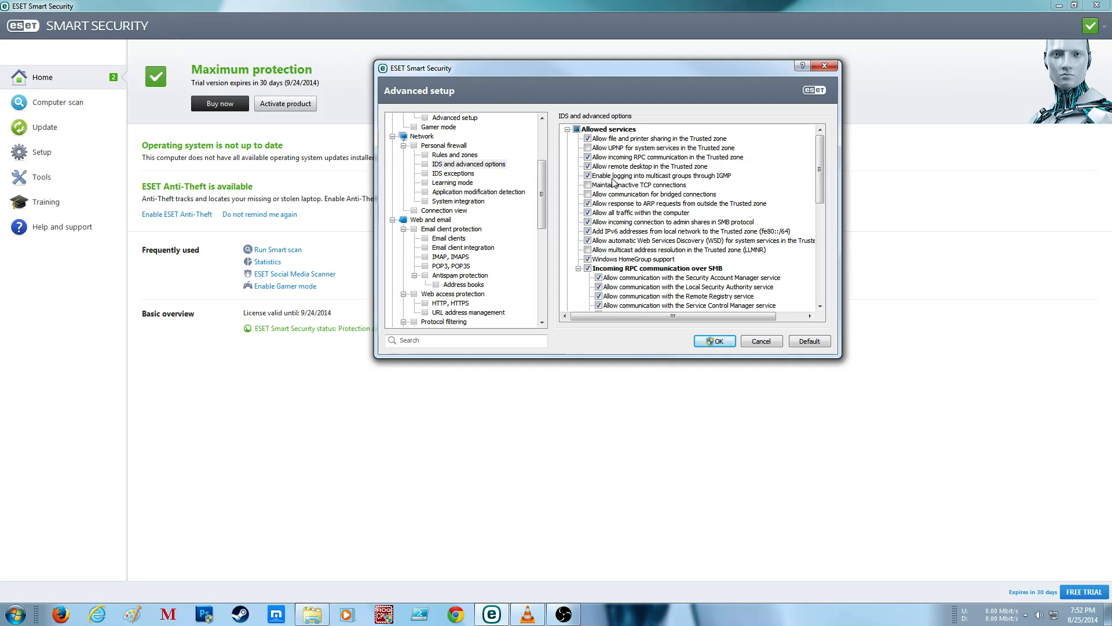
left_click(588, 139)
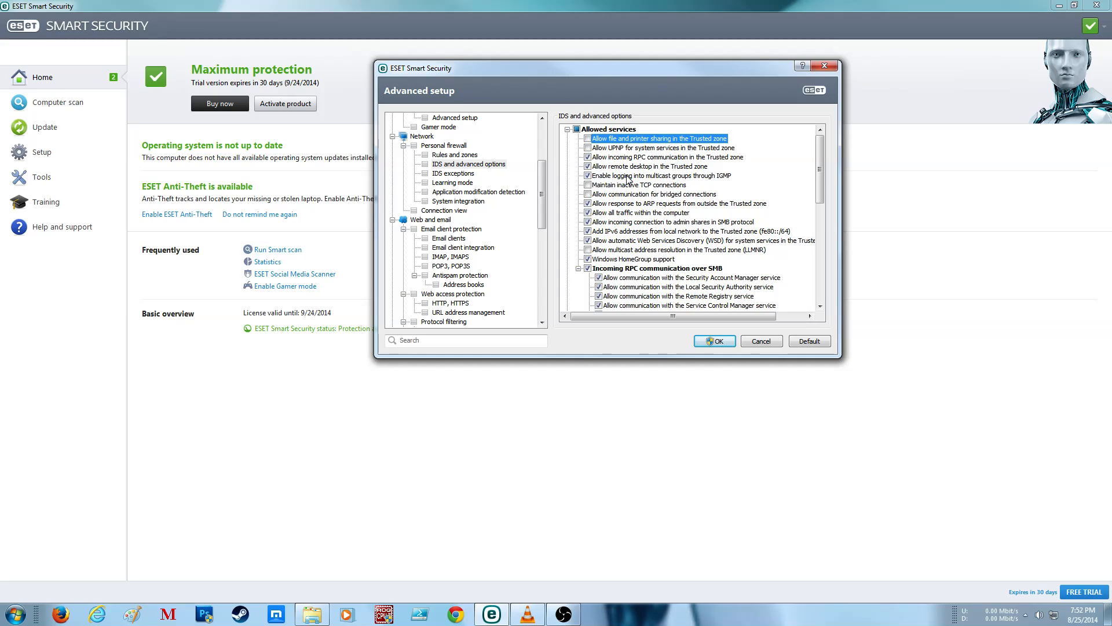
left_click(589, 168)
left_click(588, 167)
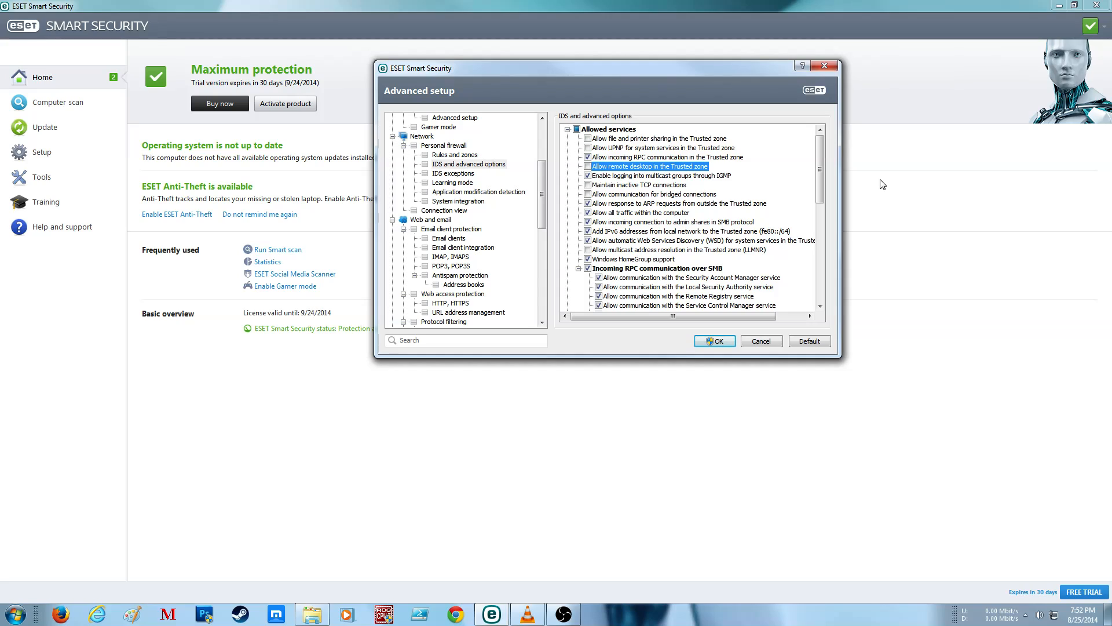
left_click(624, 186)
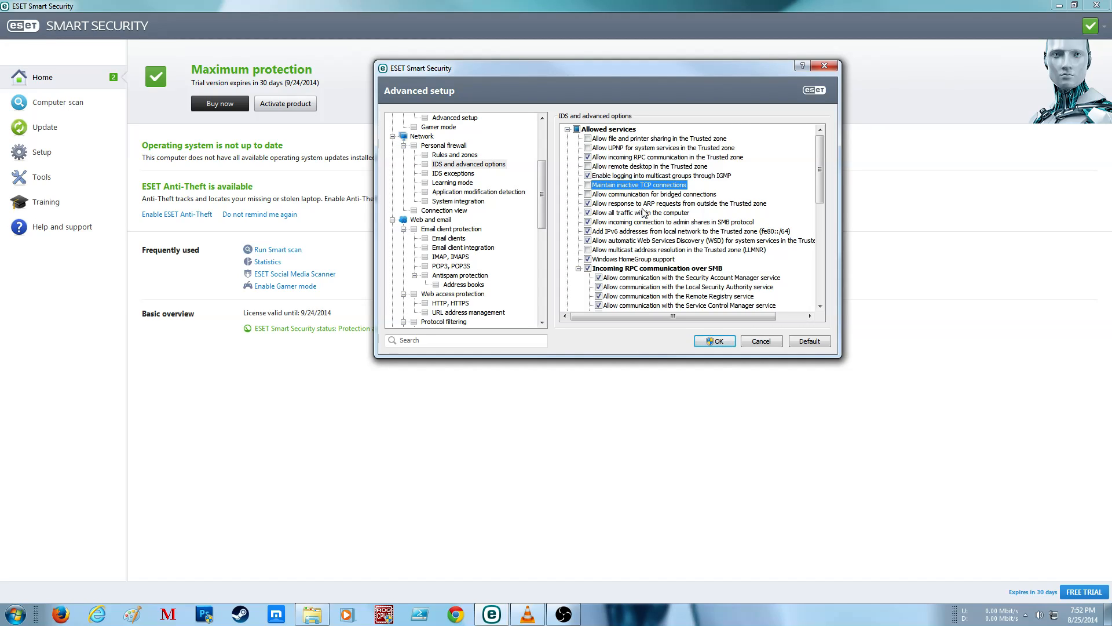
Step: Enable DNS Poisoning attack detection under Intrusion detection
scroll(640, 213, "down", 1)
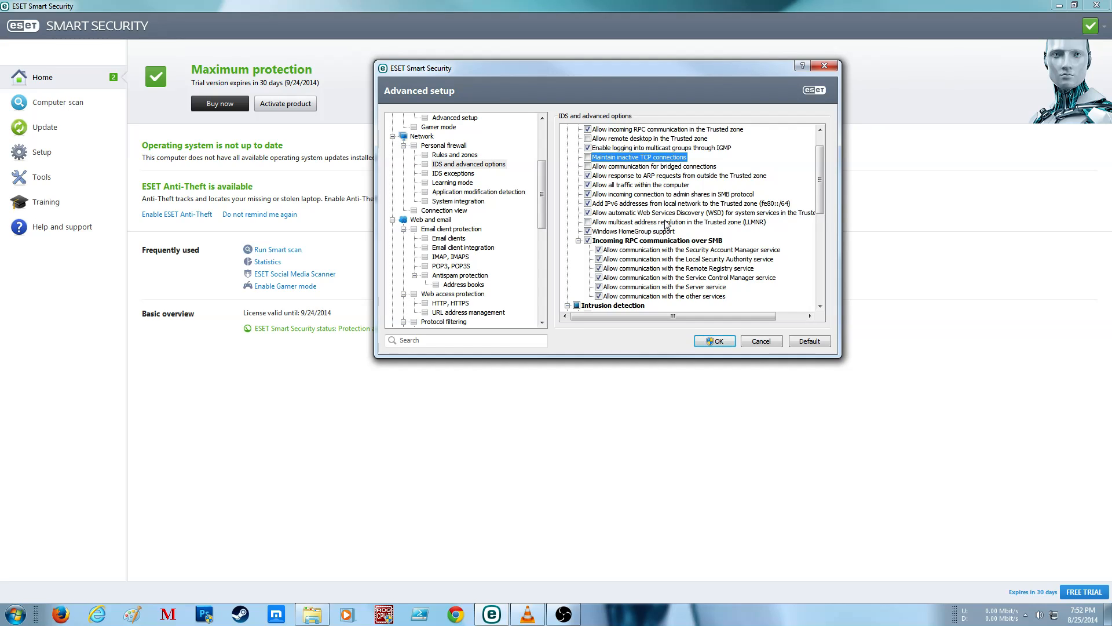
scroll(690, 229, "down", 4)
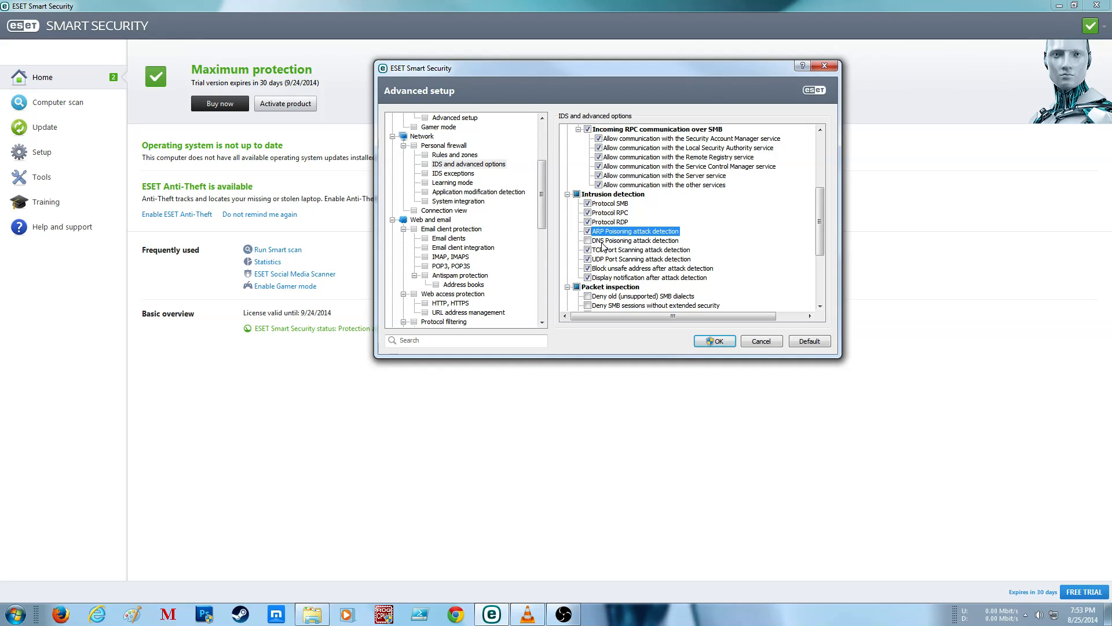
left_click(602, 242)
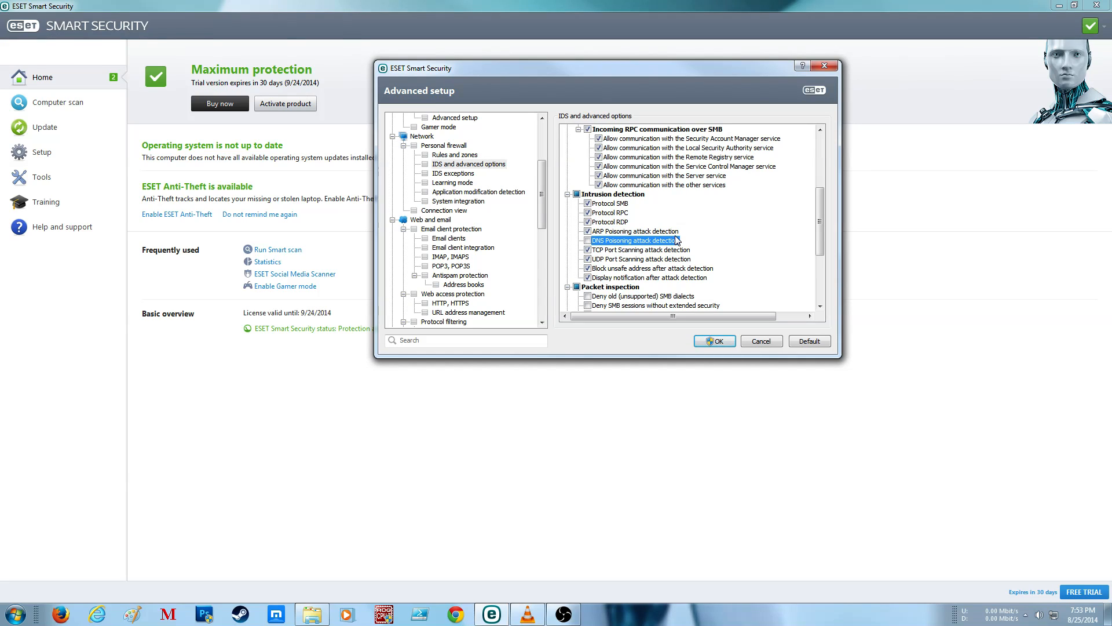
left_click(588, 240)
Step: Switch to the Windows Control Panel and open the Local Area Connection's properties from the network adapter settings
left_click(16, 613)
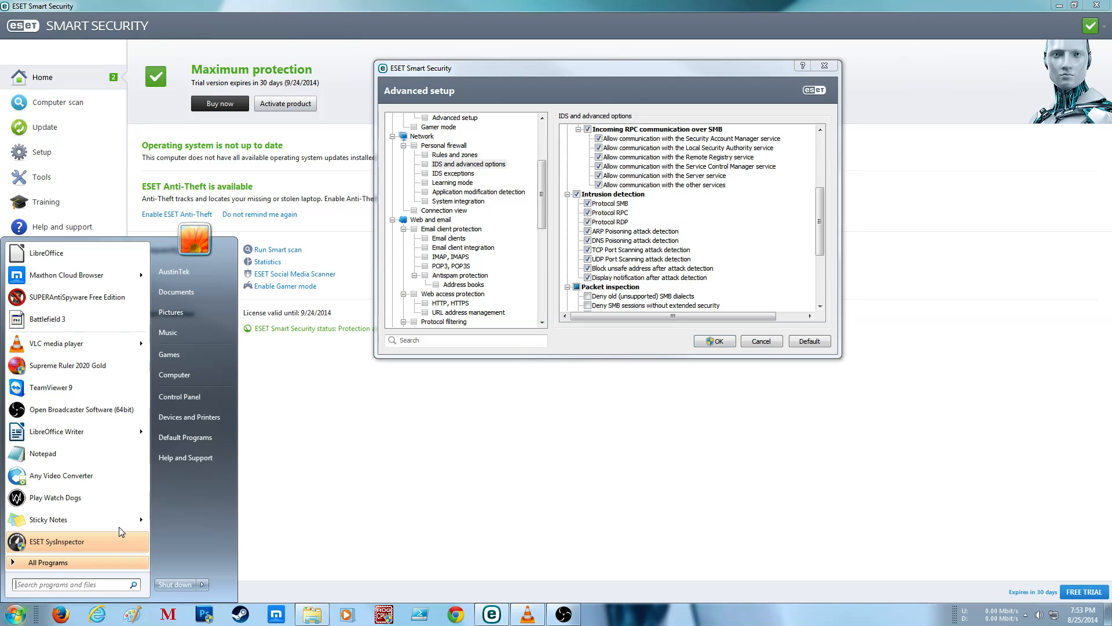
left_click(186, 395)
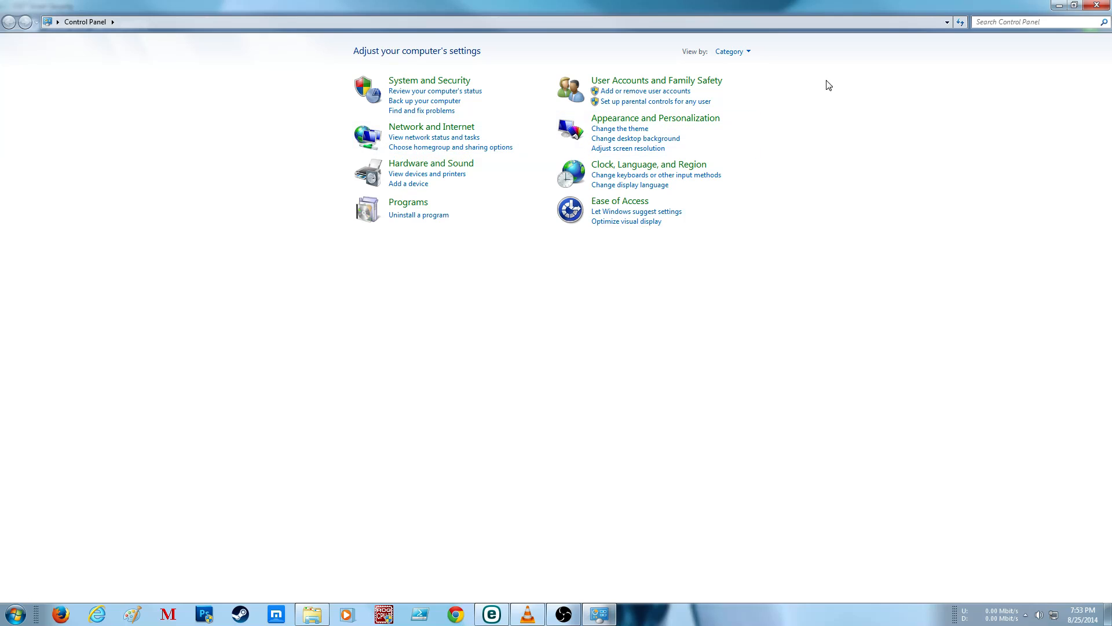
left_click(502, 139)
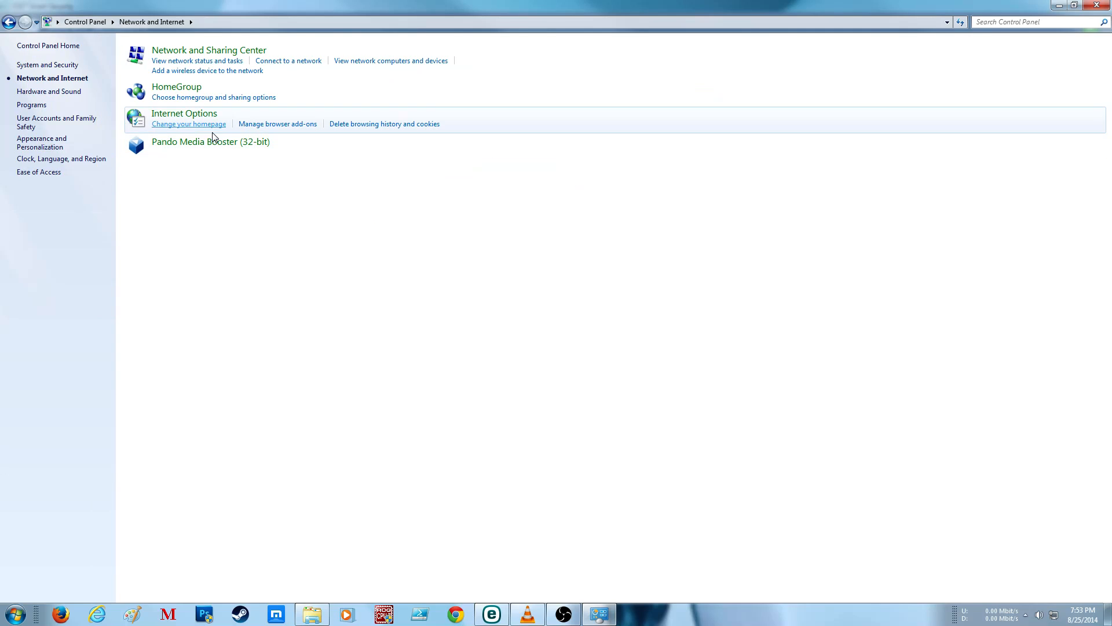
left_click(152, 50)
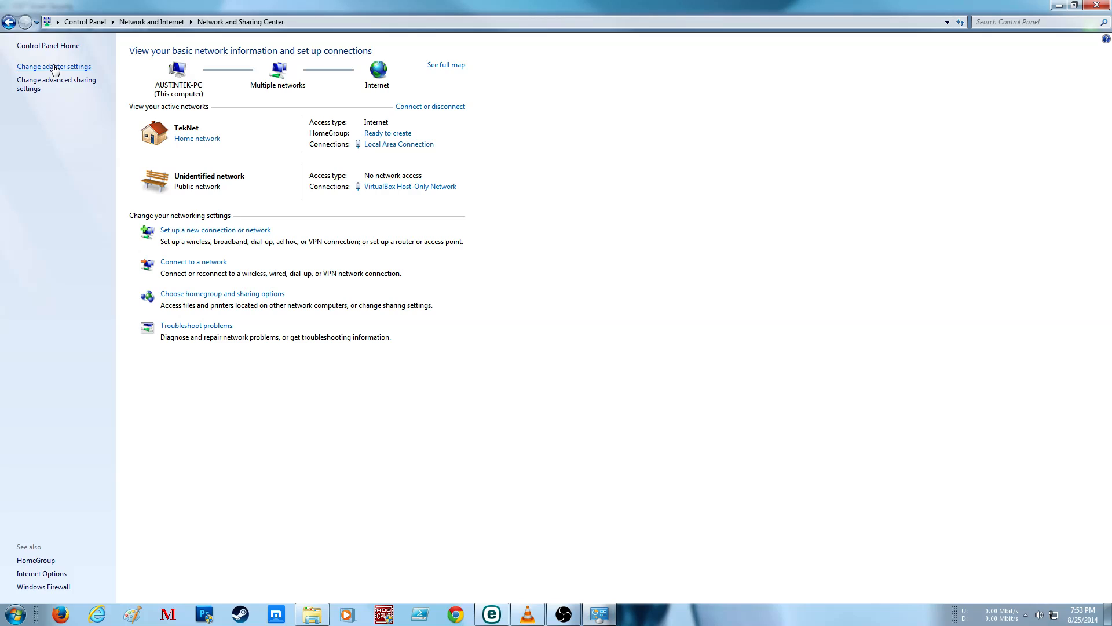
left_click(54, 67)
right_click(92, 77)
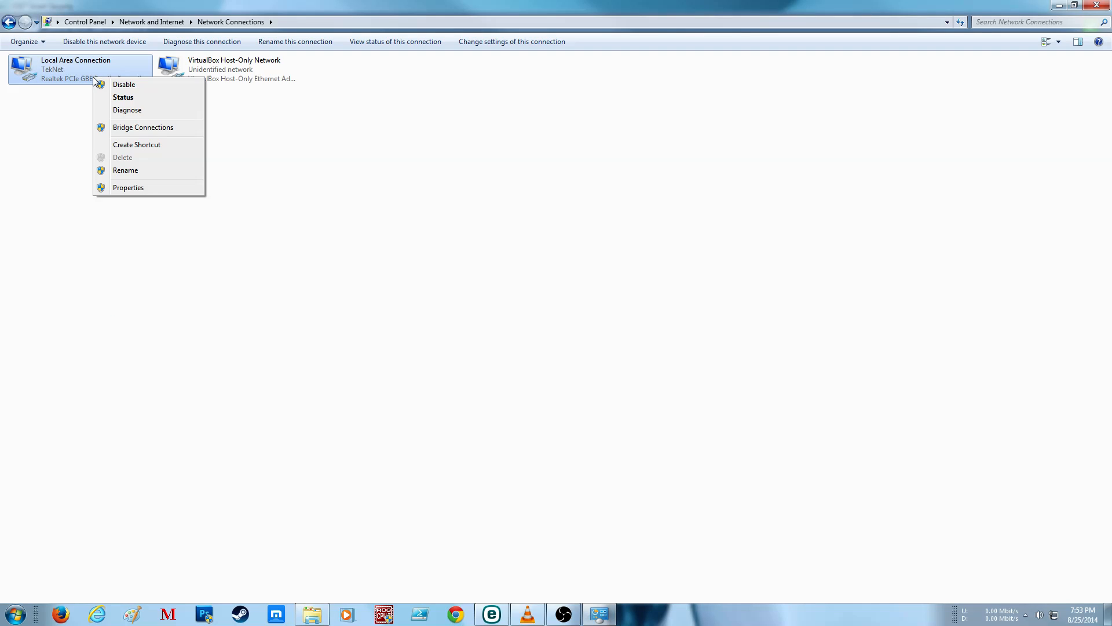
left_click(143, 182)
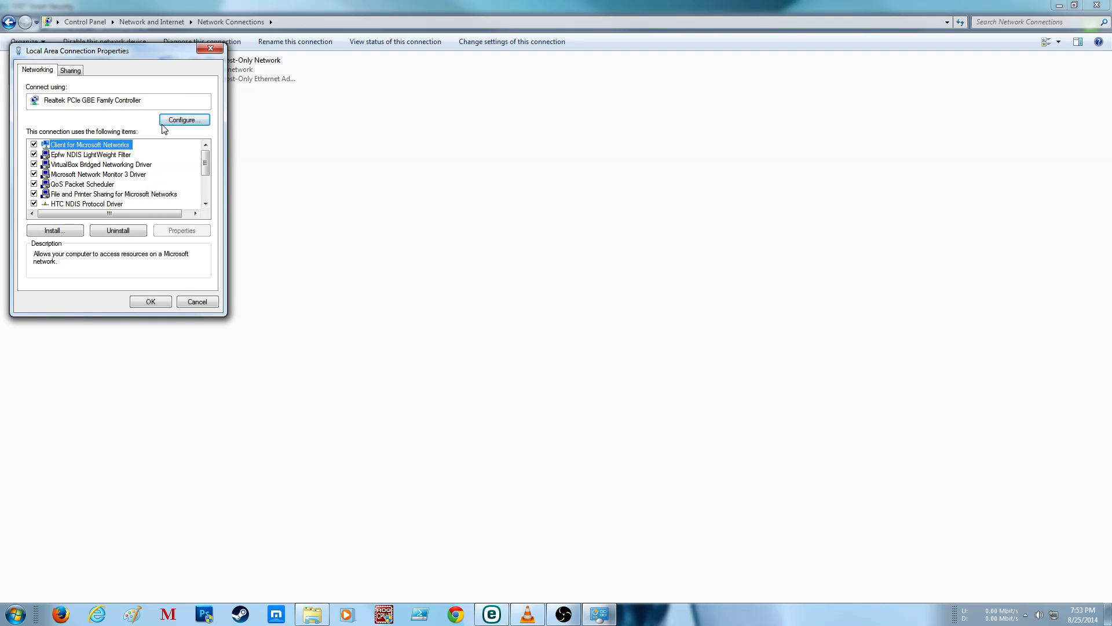
Step: View the DNS server addresses in the Internet Protocol Version 4 (TCP/IPv4) properties, then close both dialogs without changes
scroll(101, 188, "down", 2)
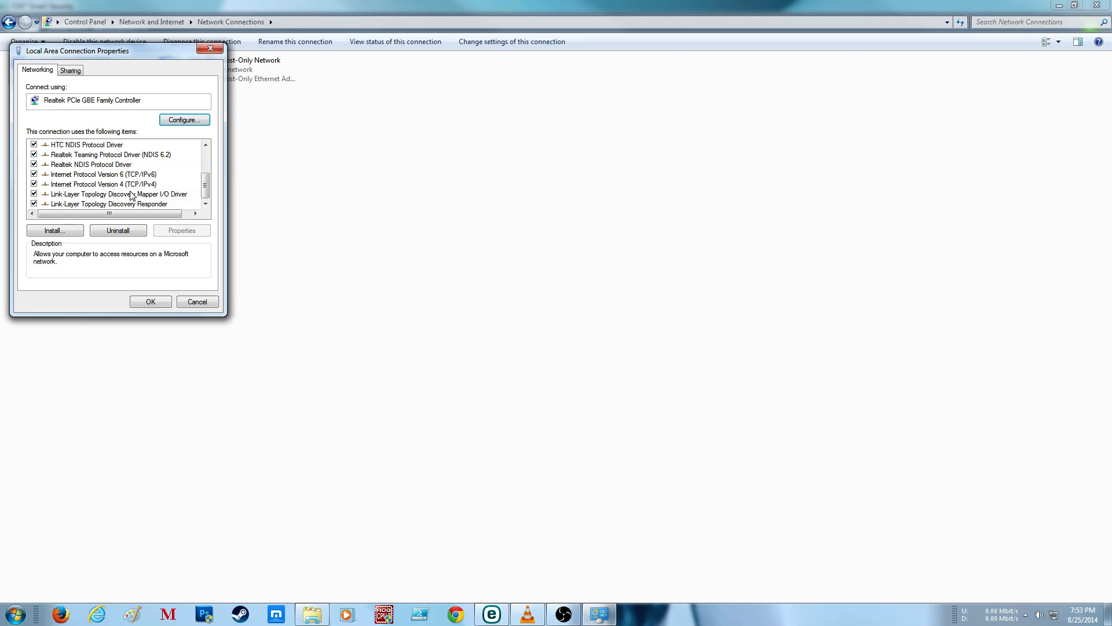
left_click(46, 184)
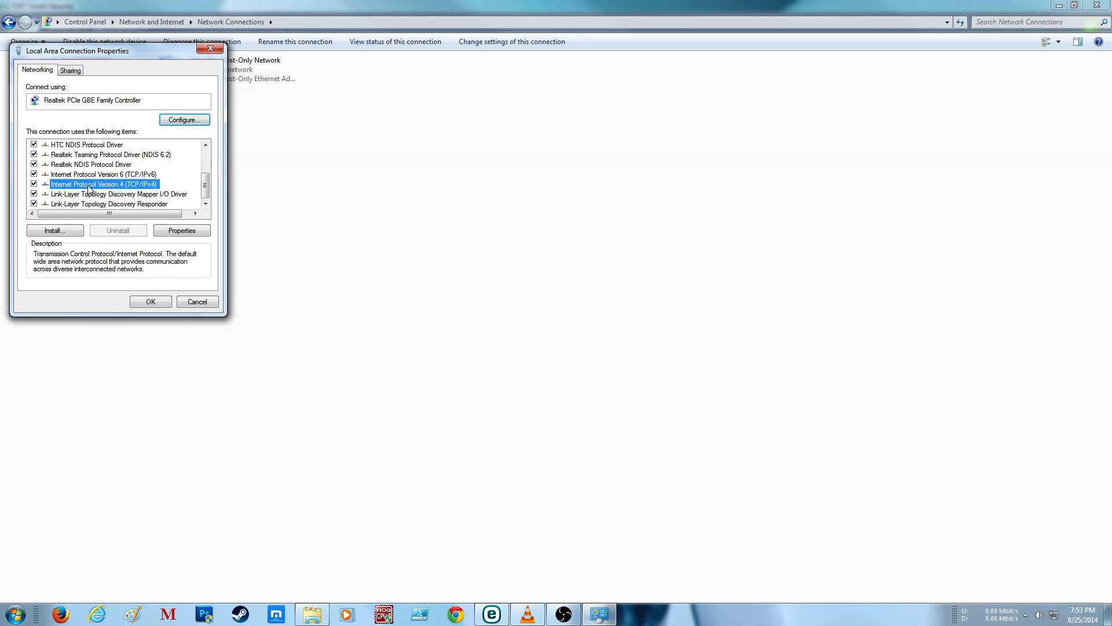
left_click(197, 231)
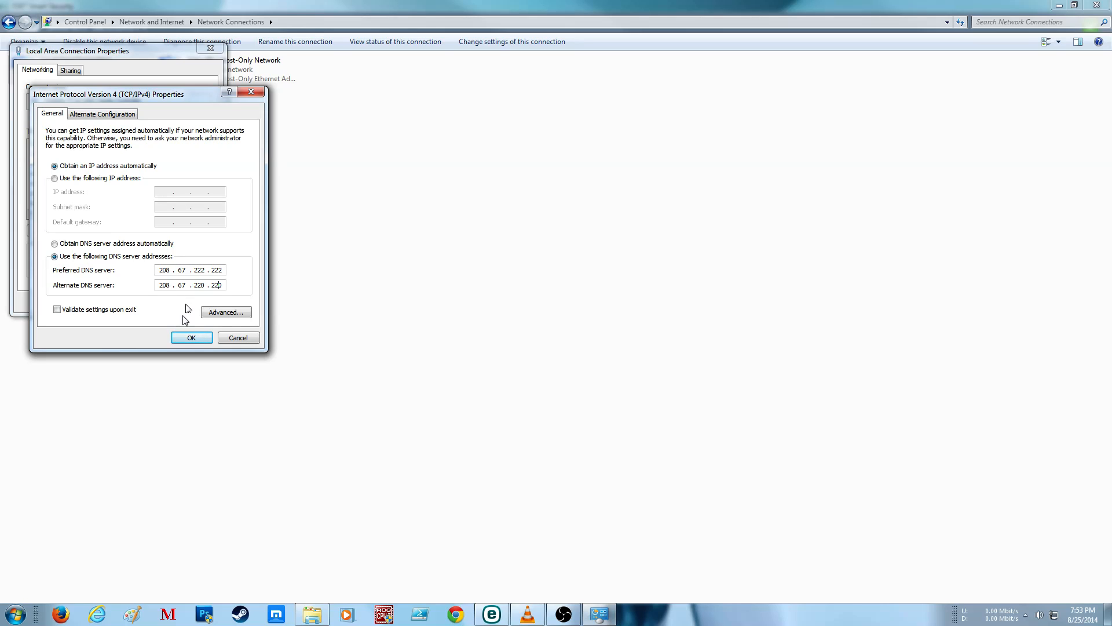
left_click(232, 340)
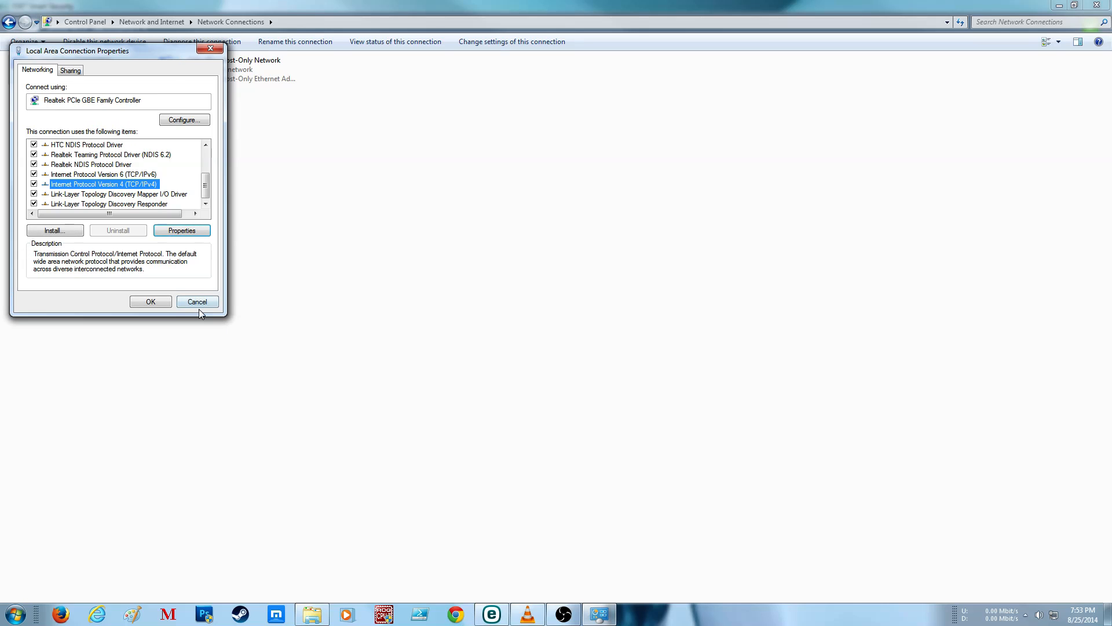
left_click(199, 303)
Step: Open a Command Prompt and flush the DNS resolver cache with ipconfig /flushdns
key("super")
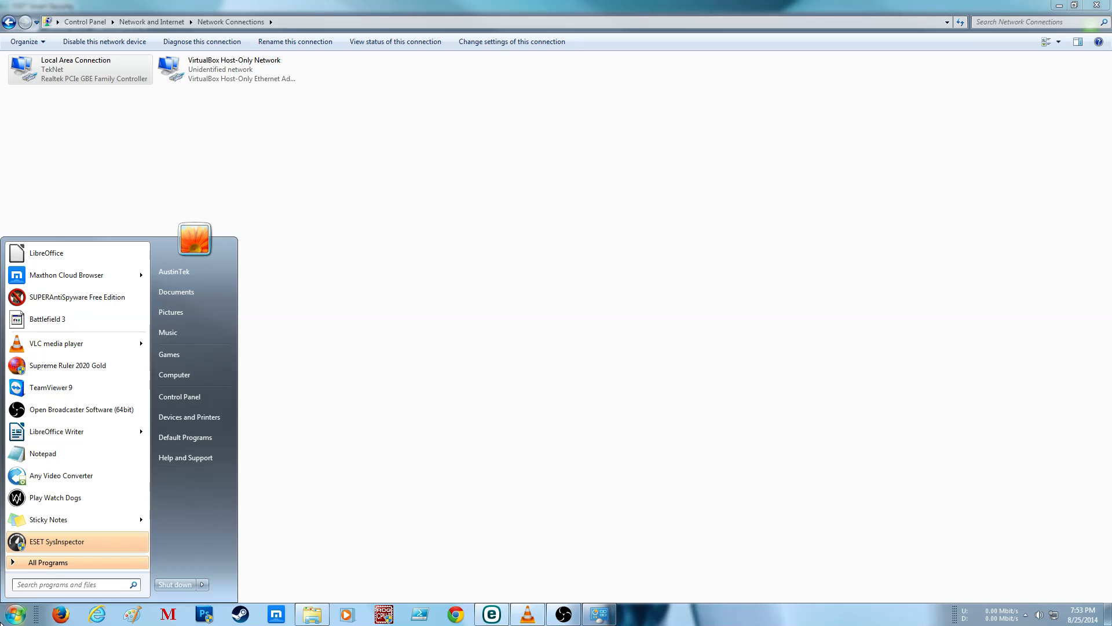
type("cmd")
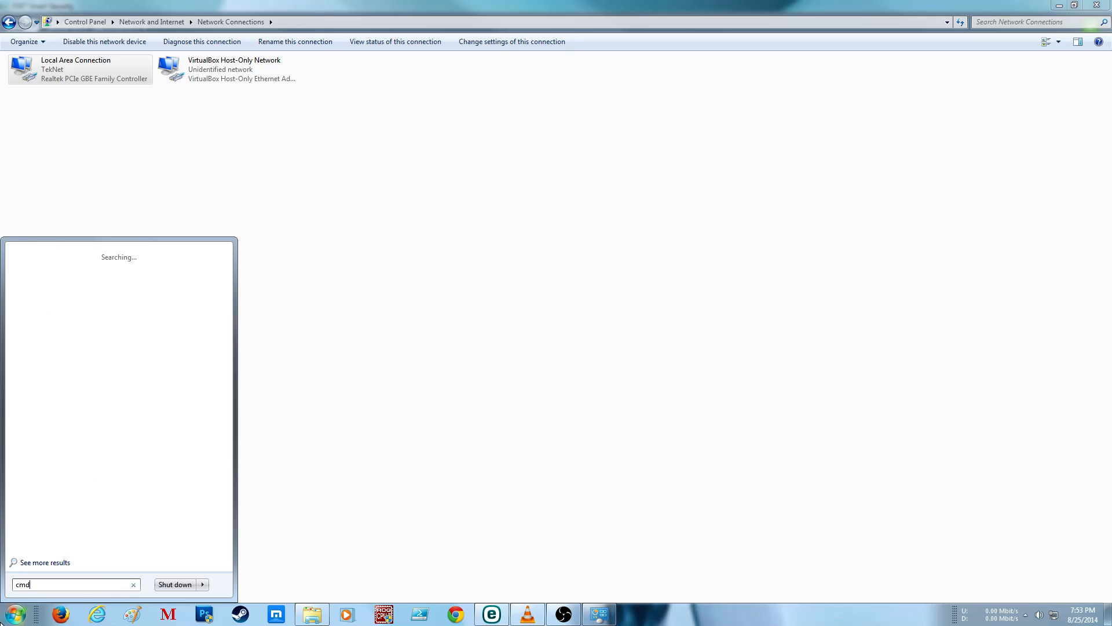
key("Return")
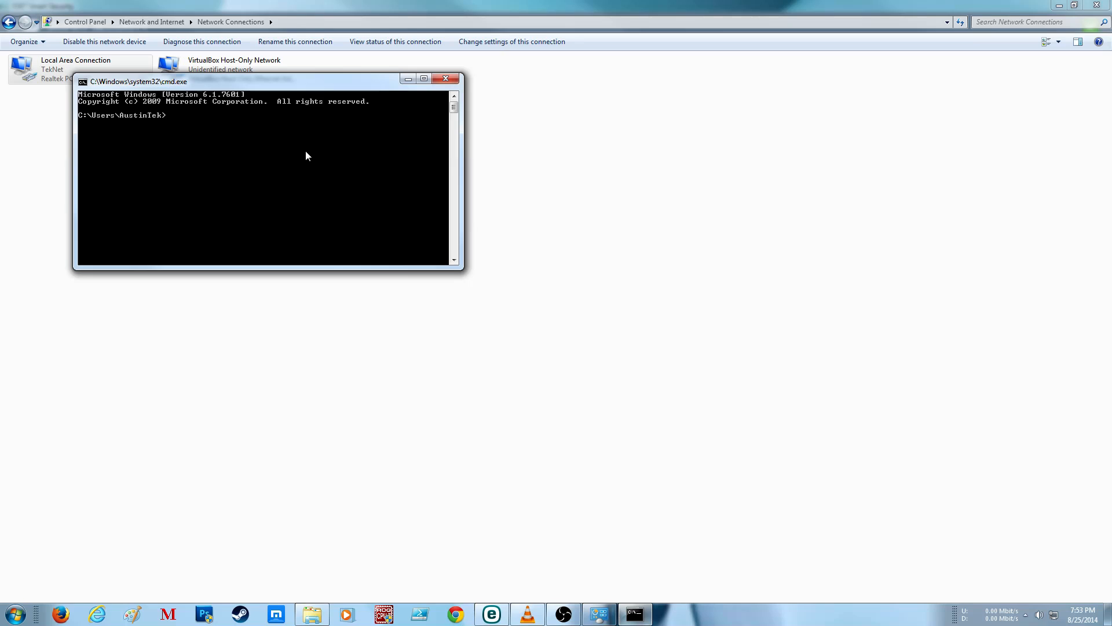
type("ipconfig /flushdns")
key("Return")
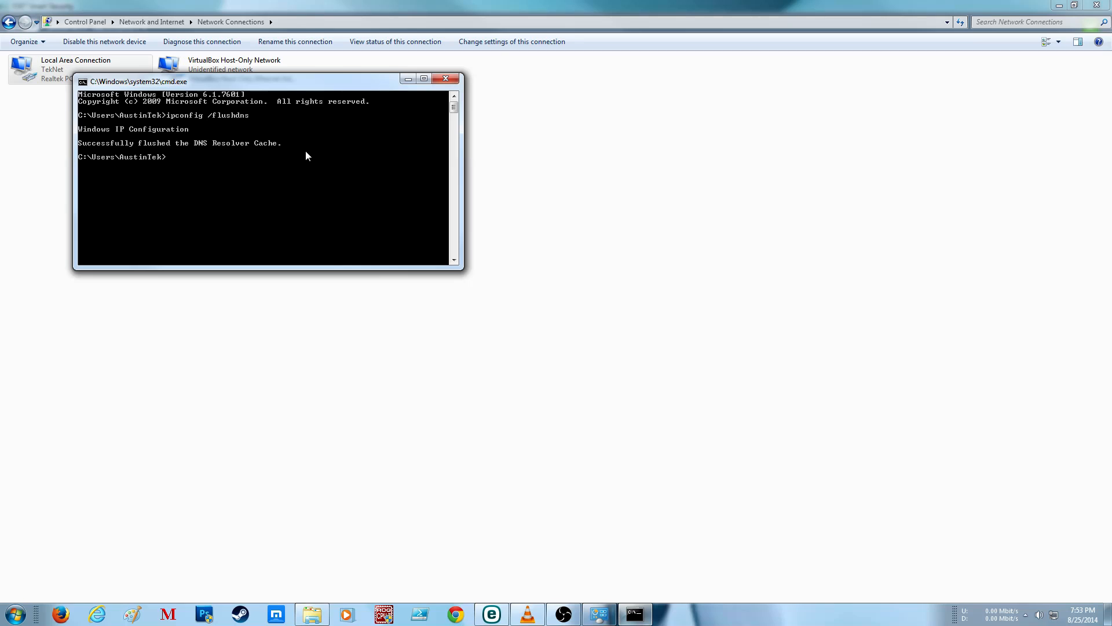
Step: Clear the Command Prompt output with cls and close the session with the EXIT command
type("cls")
key("Return")
type("E")
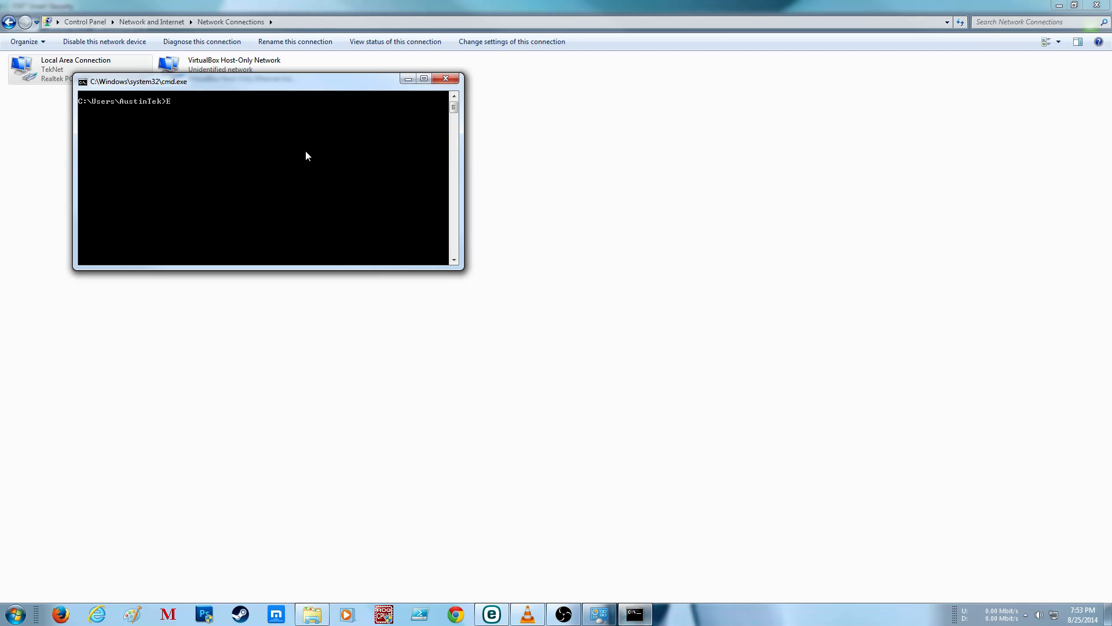
type("DX")
key("BackSpace")
key("BackSpace")
type("XIT")
key("Return")
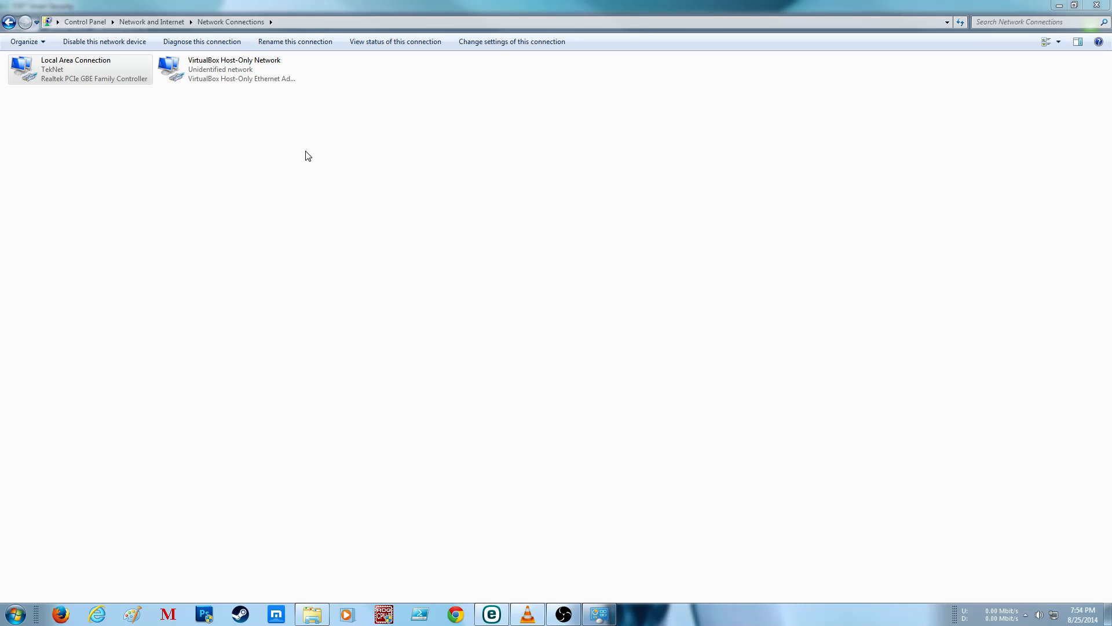
Step: Close the Network Connections window and review the remaining Packet inspection and Troubleshooting options in ESET Smart Security
left_click(732, 168)
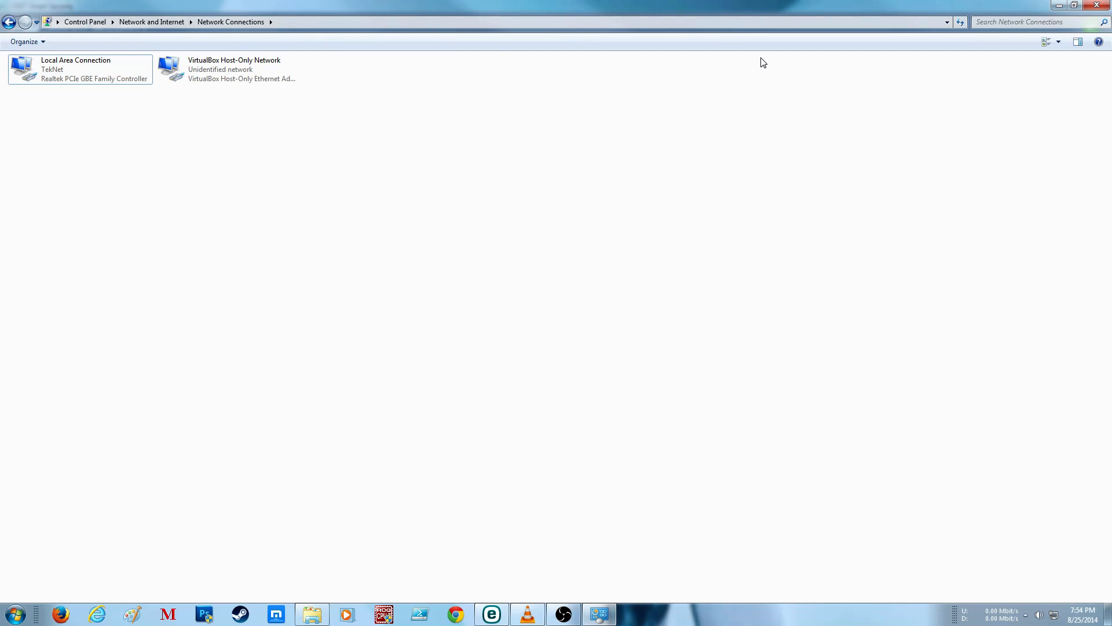
left_click(1097, 7)
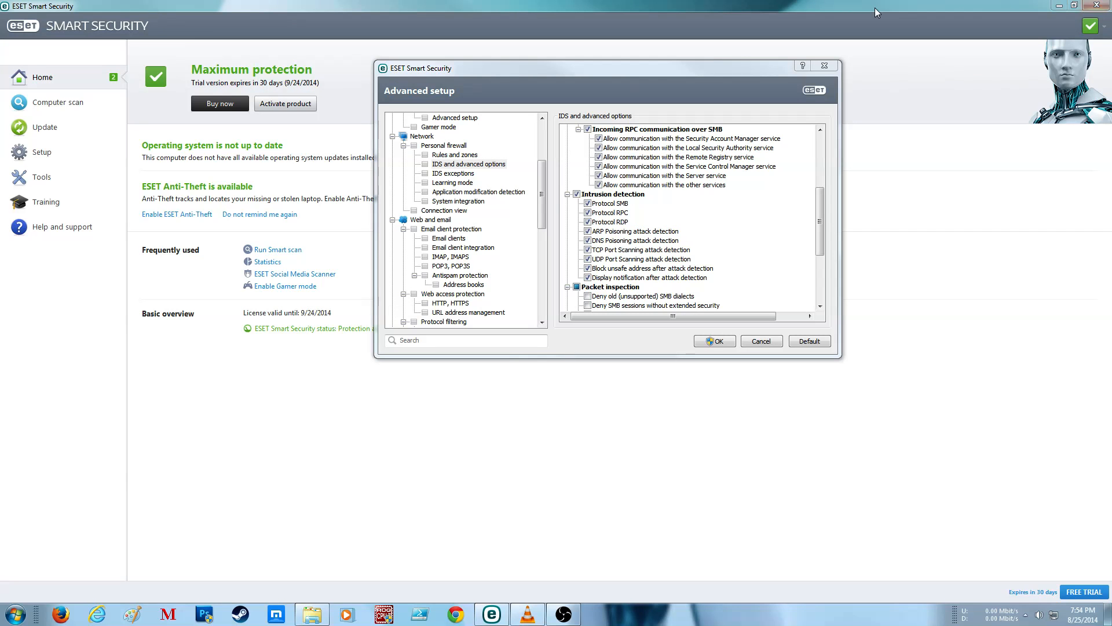
left_click_drag(822, 221, 808, 264)
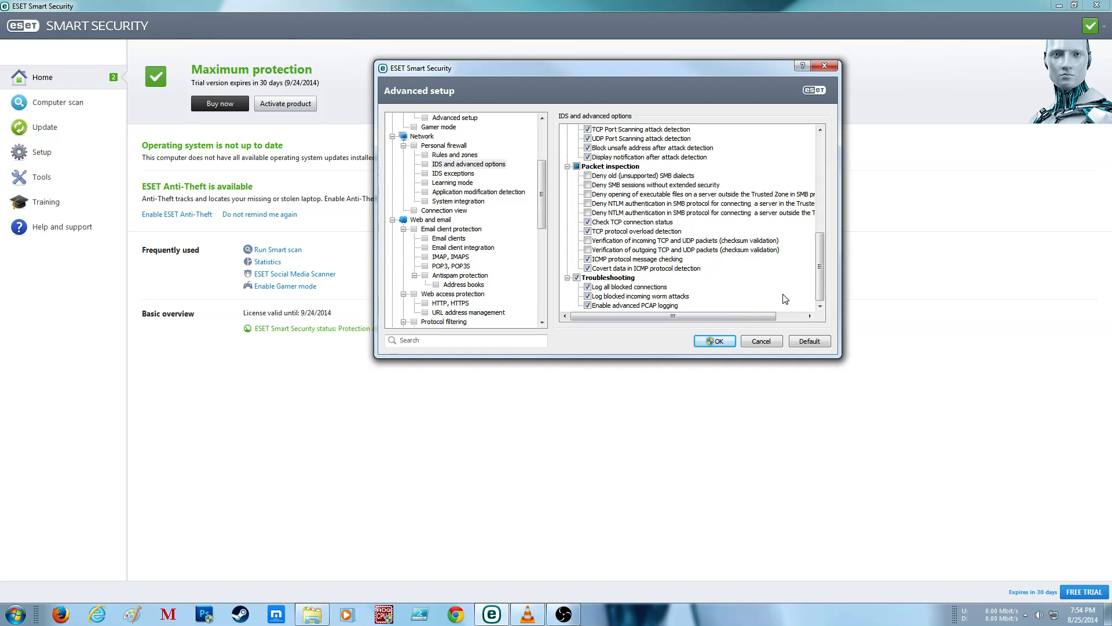
Step: View the settings offered for a new IDS exception, then cancel without adding one
left_click(461, 174)
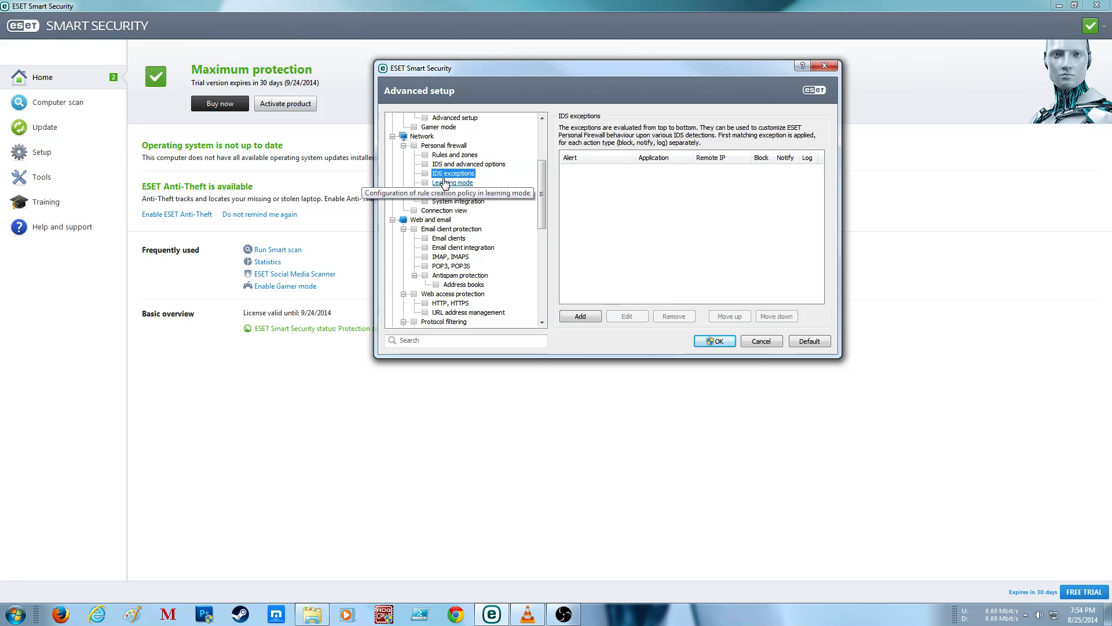
left_click(593, 317)
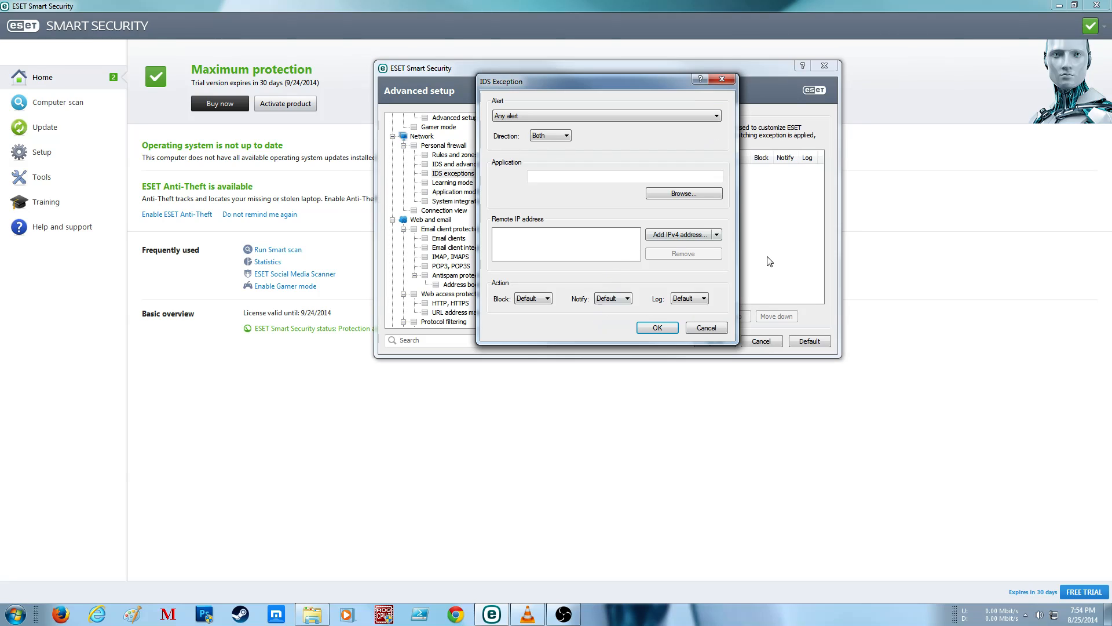
left_click(708, 328)
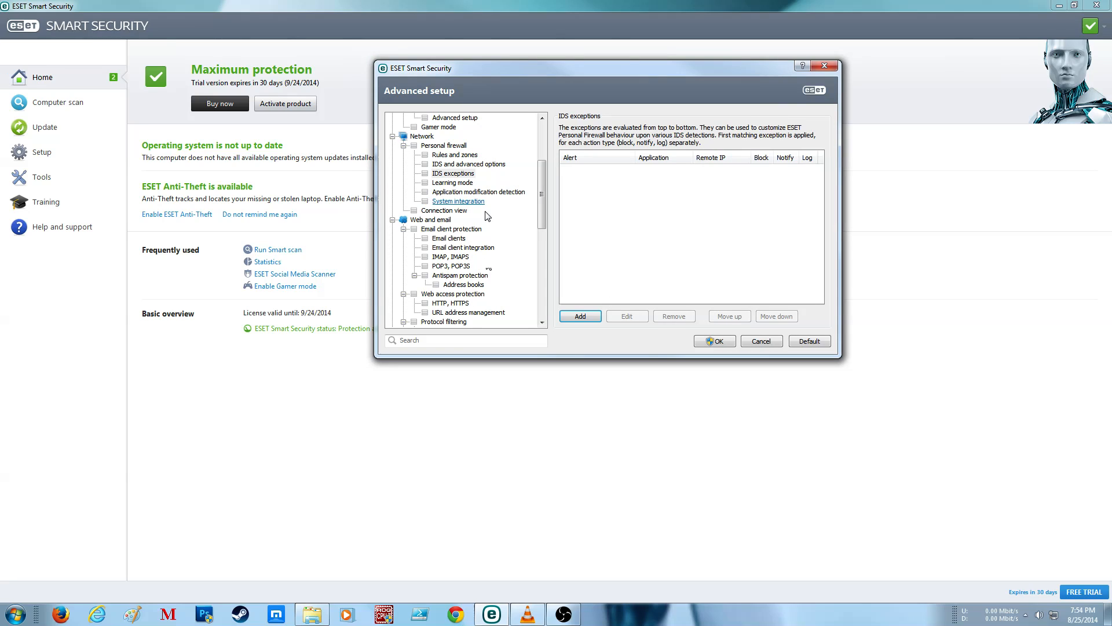
Step: Review the firewall's Learning mode, Application modification detection and System integration settings, including the available integration levels
left_click(457, 182)
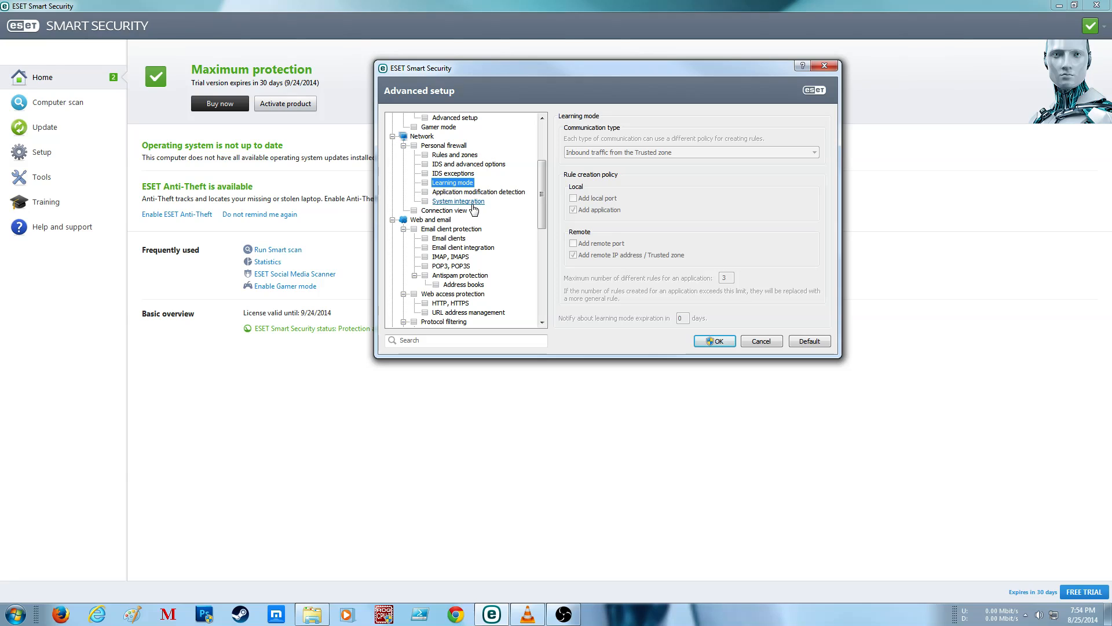
left_click(477, 194)
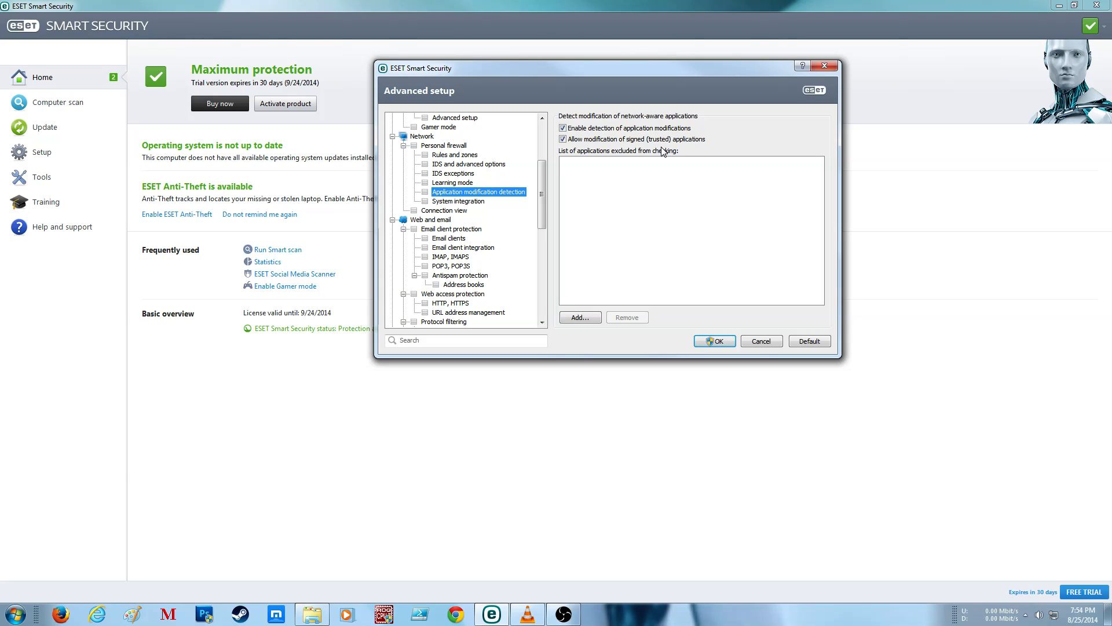
left_click(459, 202)
left_click(463, 193)
left_click(463, 202)
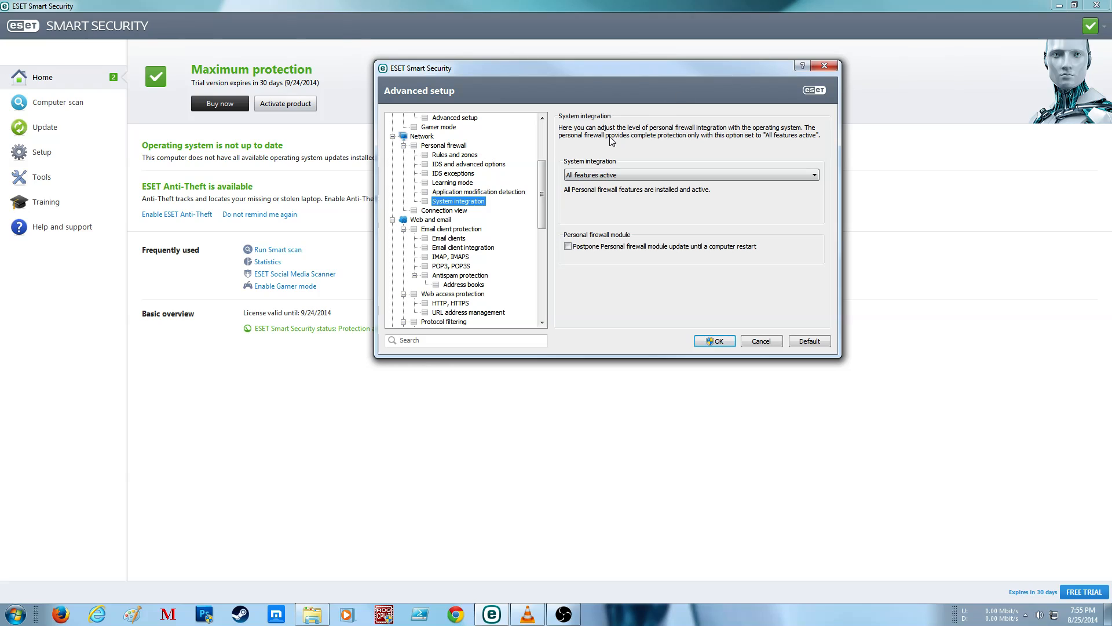
left_click(665, 177)
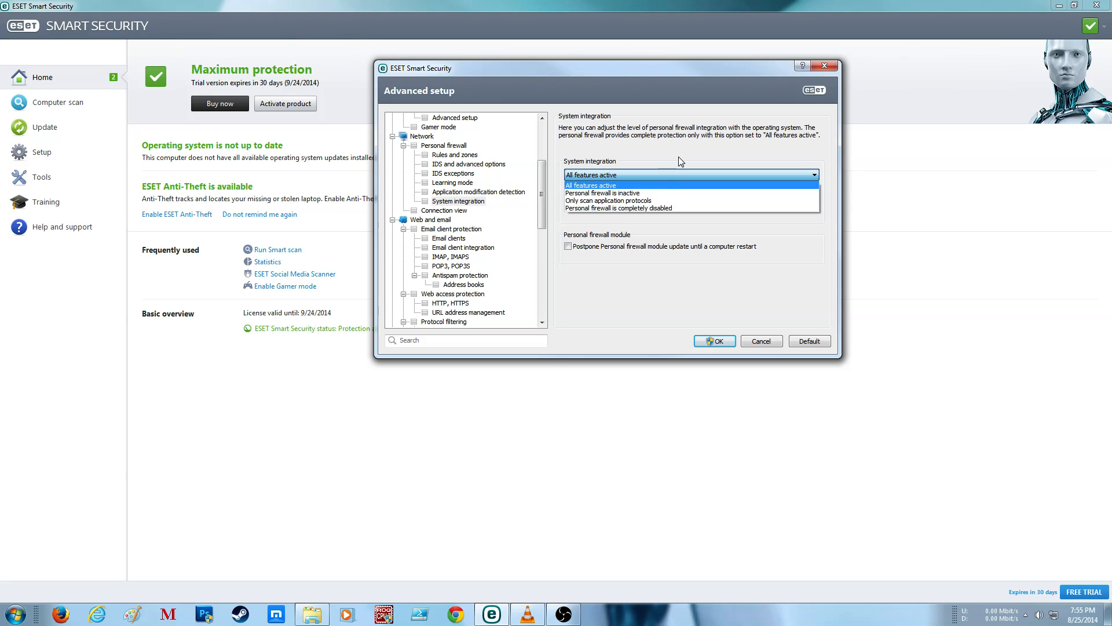
left_click(674, 158)
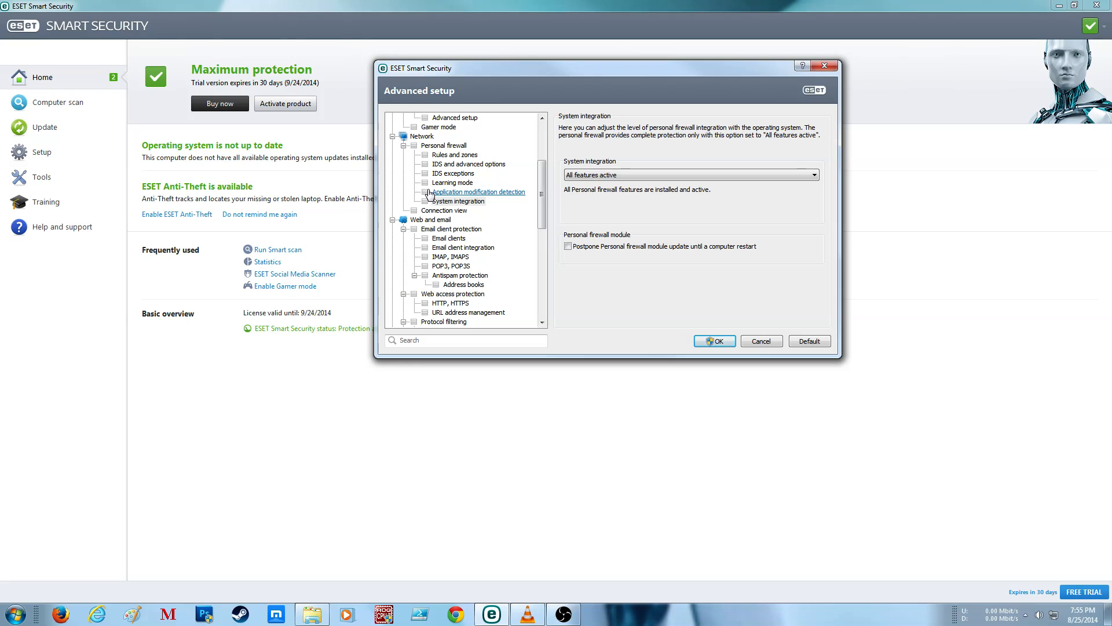
Step: In the Connection view setup, enable Resolve host names and Also show connections within the computer, and disable Only show TCP protocol connections
left_click(451, 210)
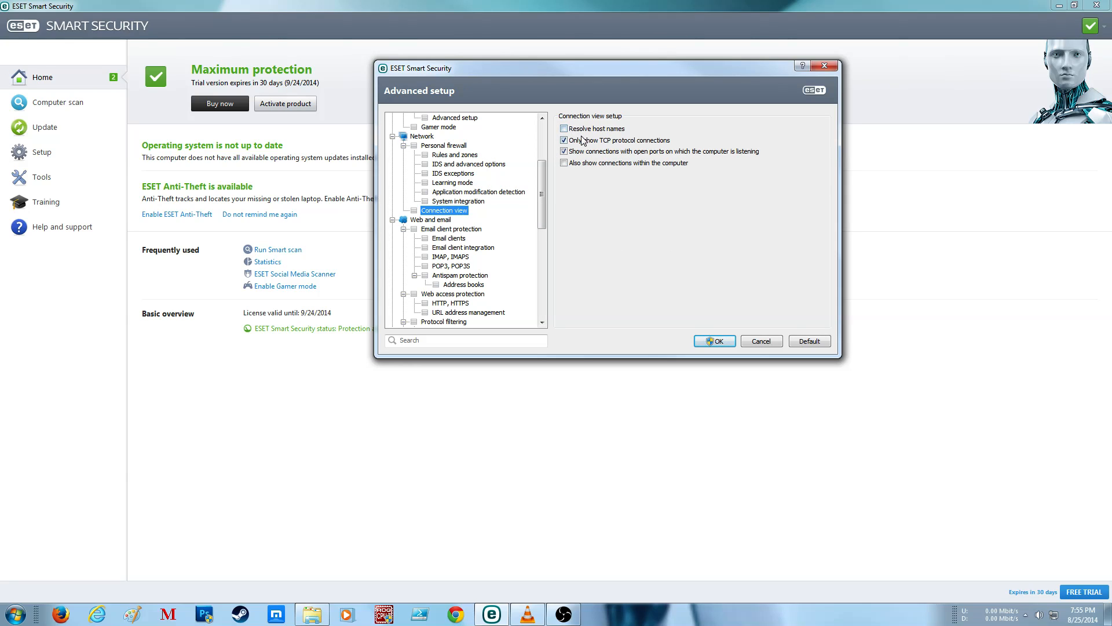
left_click(603, 129)
left_click(629, 142)
left_click(578, 166)
Step: Examine the Web and email section's overview and the protection areas listed beneath it
left_click(426, 220)
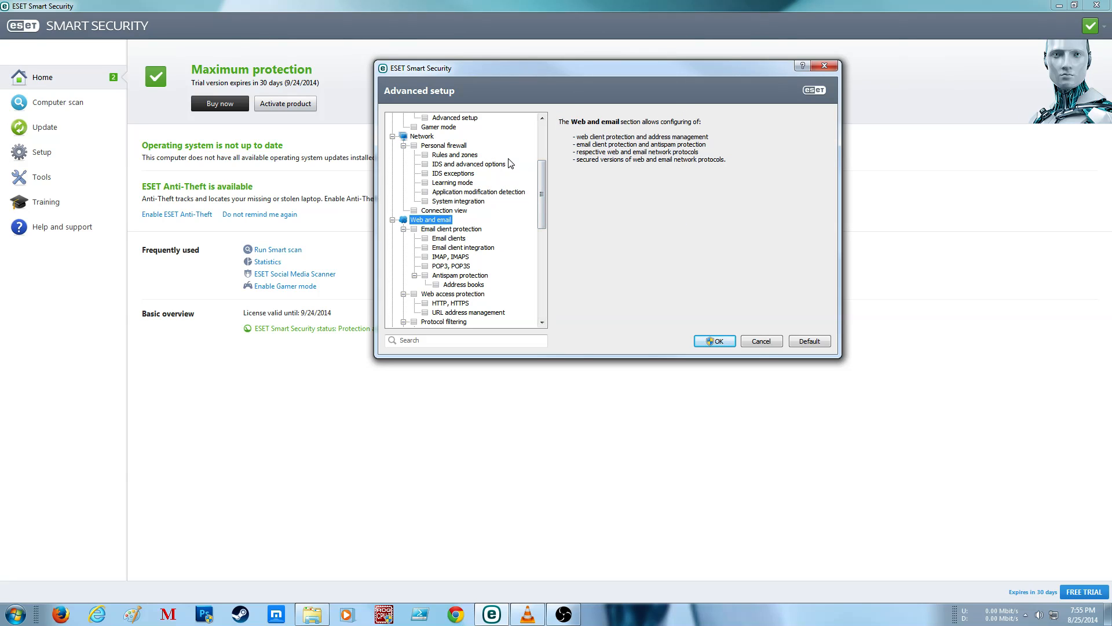
scroll(509, 164, "down", 5)
scroll(504, 190, "up", 4)
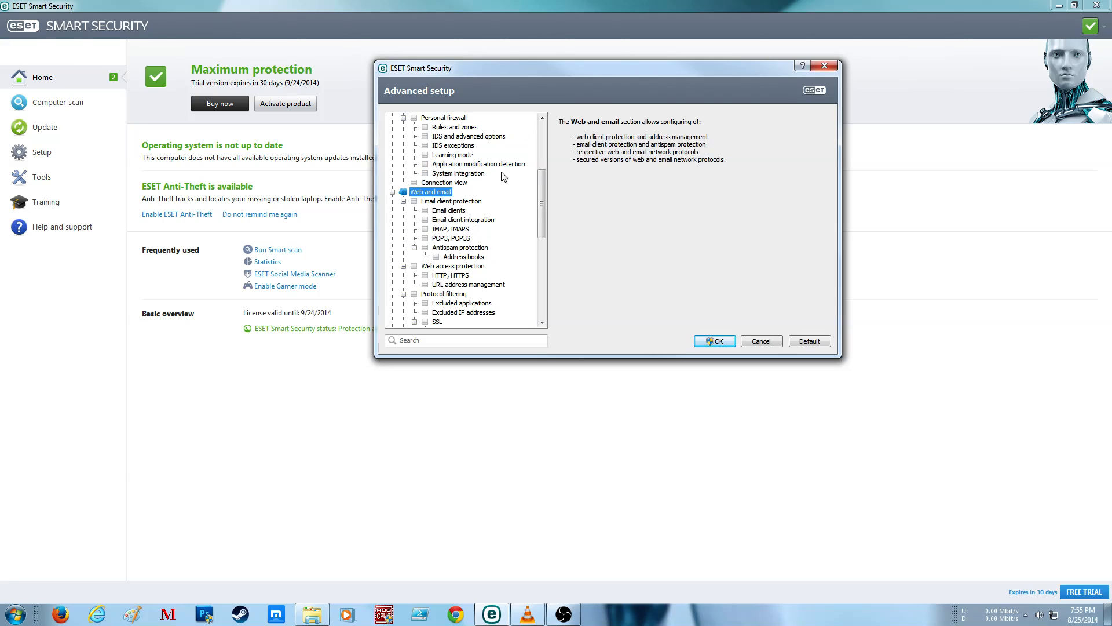
left_click(16, 614)
left_click(16, 614)
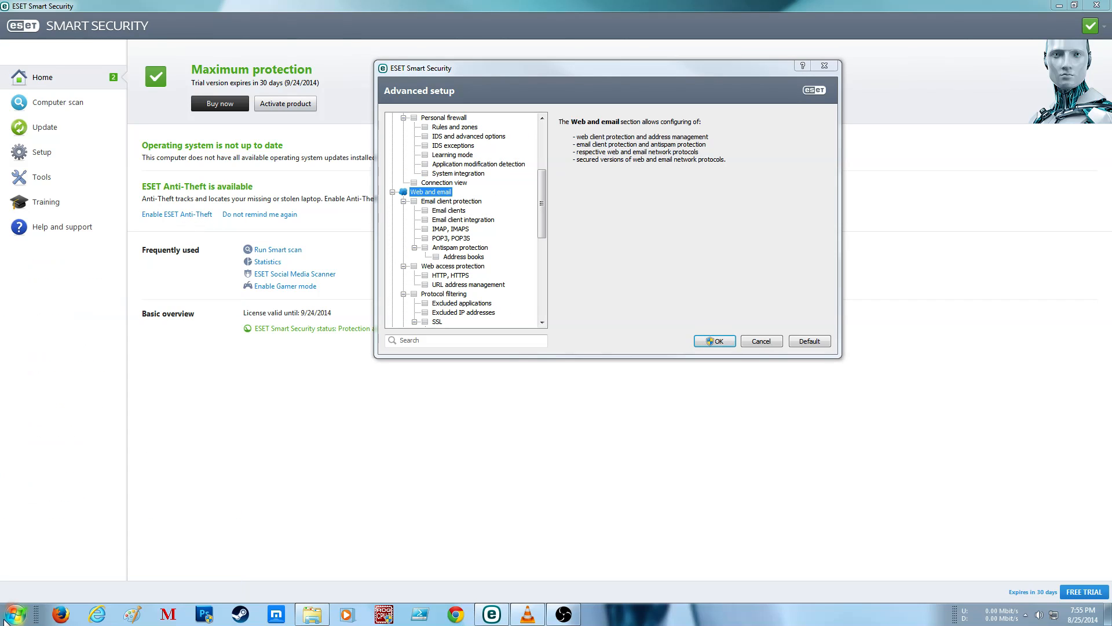
left_click(688, 185)
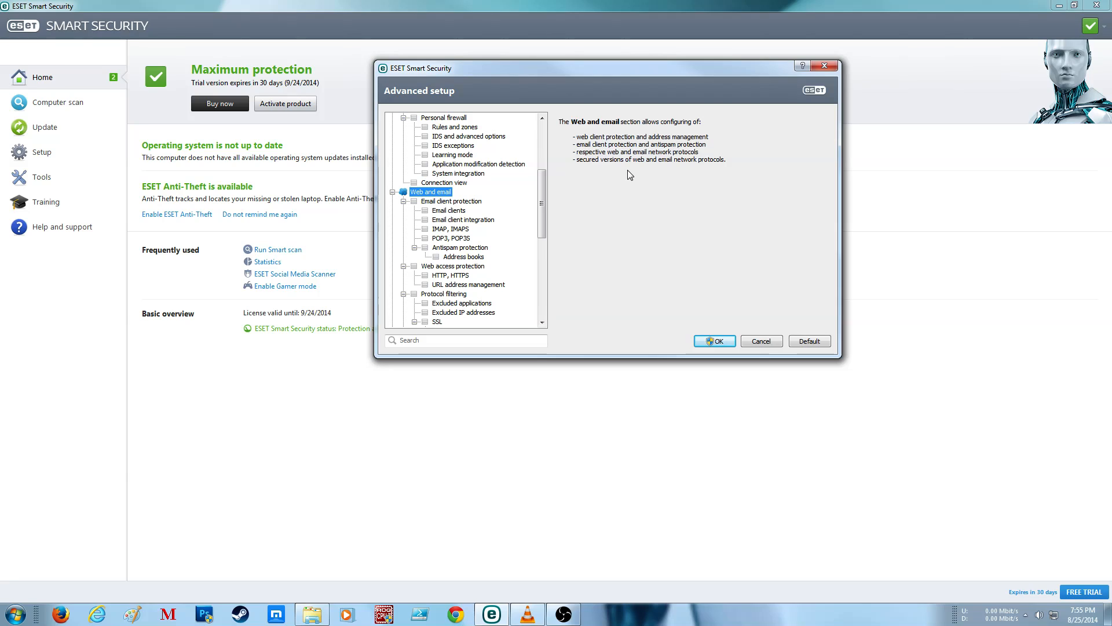
left_click(460, 202)
left_click(434, 192)
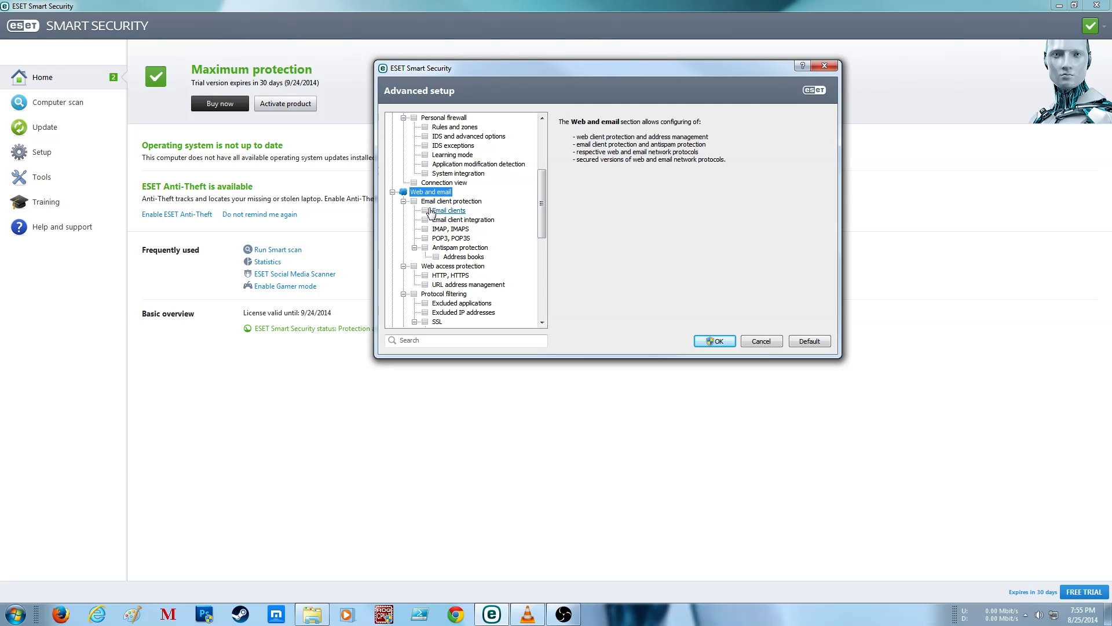
left_click(435, 211)
left_click(434, 193)
Step: Enable Log all objects in the ThreatSense setup for Email client protection, check its remaining pages, and apply the changes with administrator approval
left_click(449, 201)
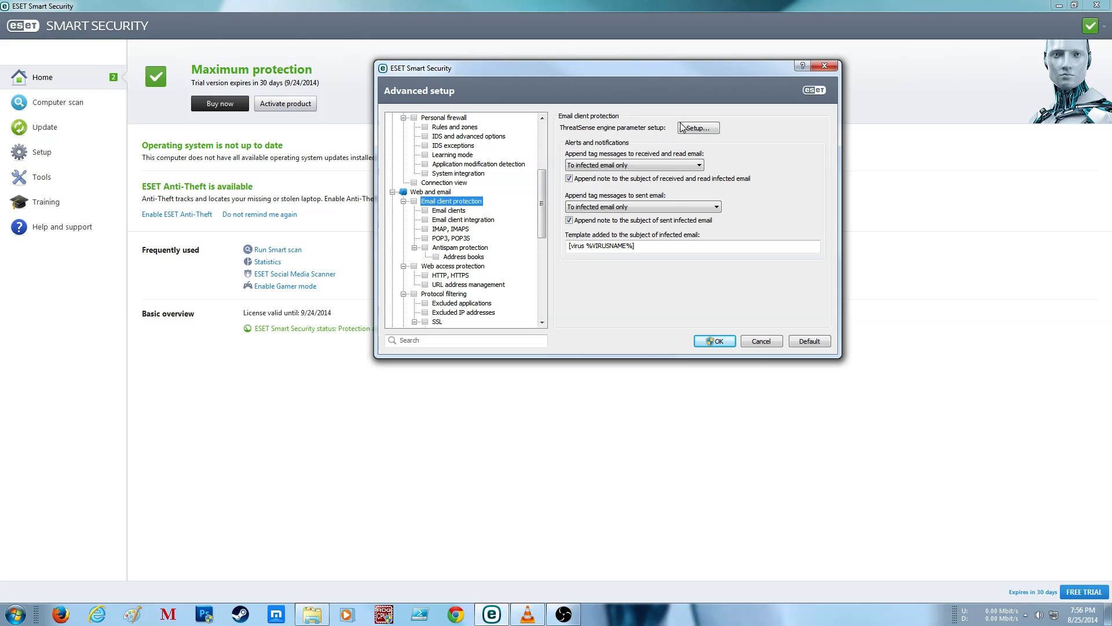
left_click(711, 128)
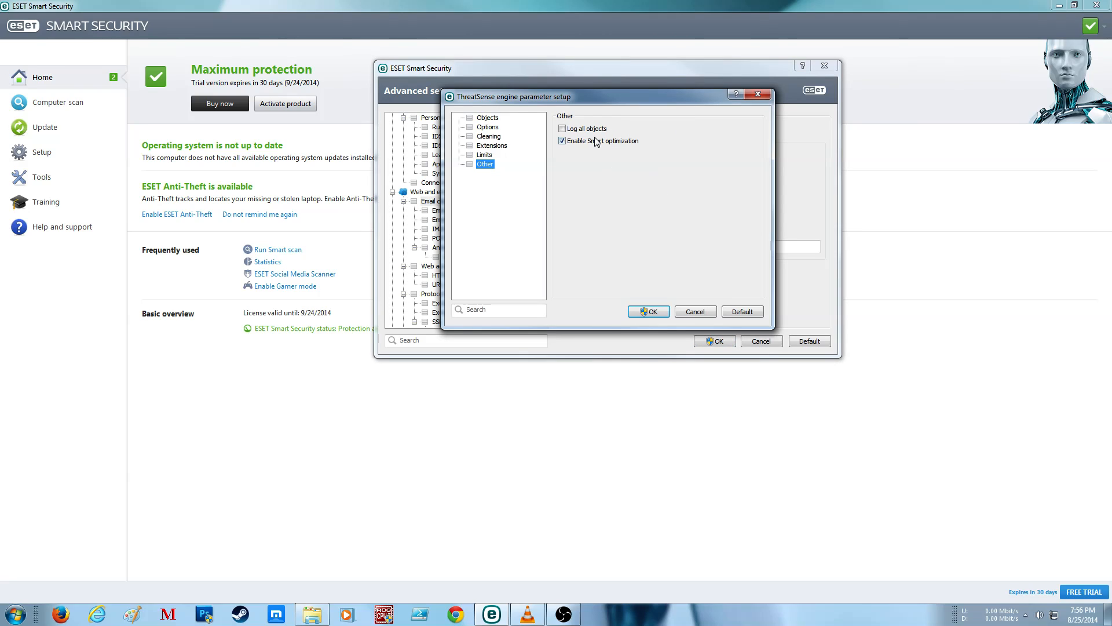
left_click(597, 130)
left_click(484, 155)
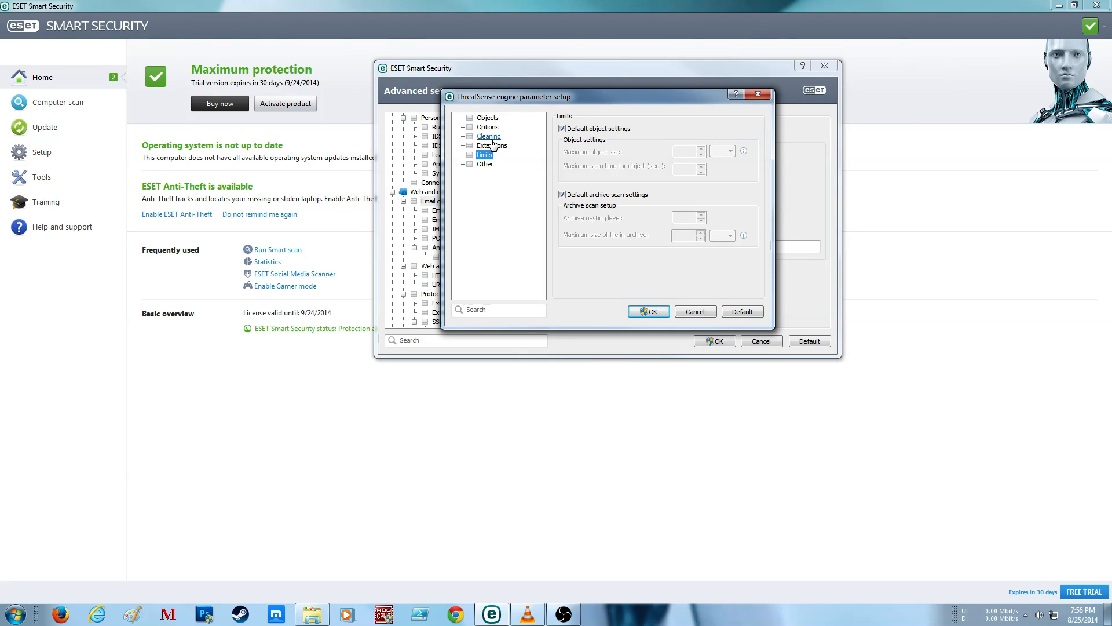
left_click(492, 147)
left_click(488, 137)
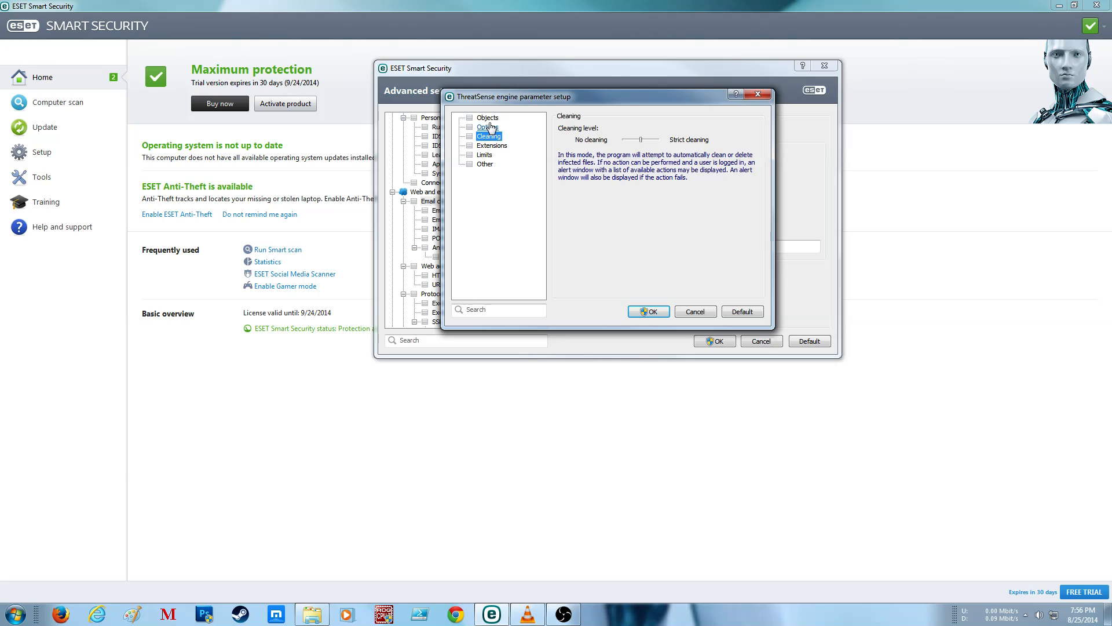
left_click(487, 127)
left_click(487, 117)
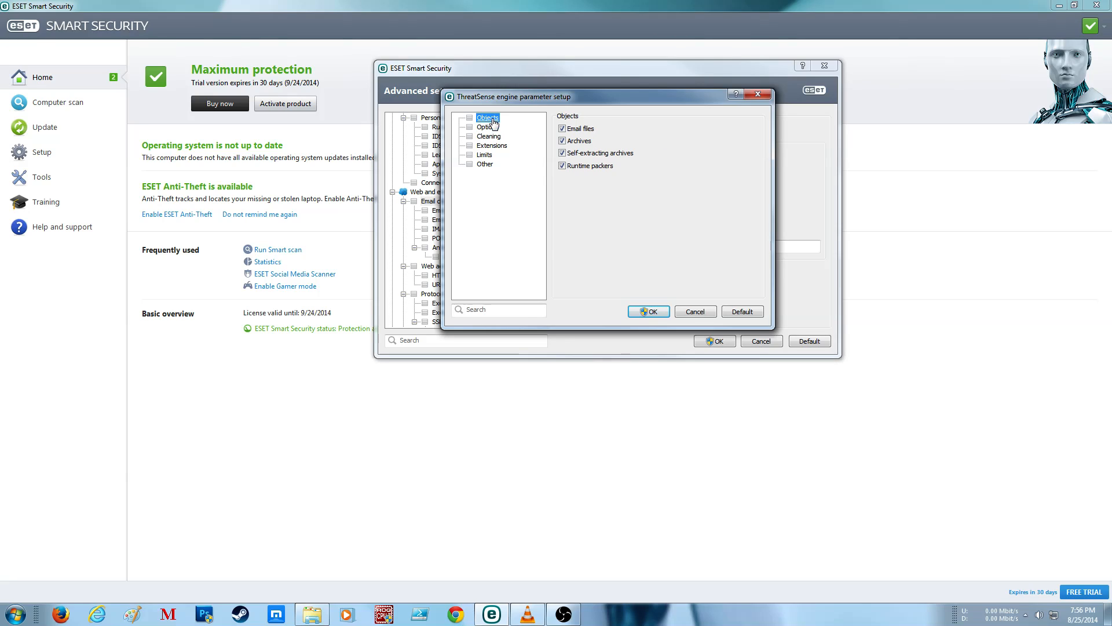
left_click(661, 311)
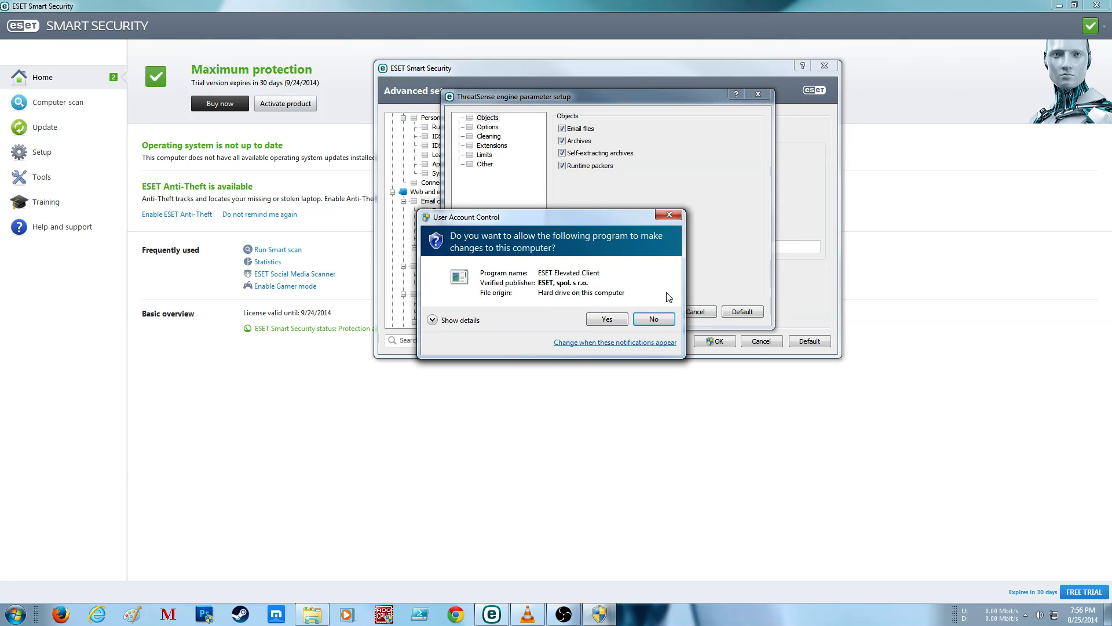
left_click(608, 320)
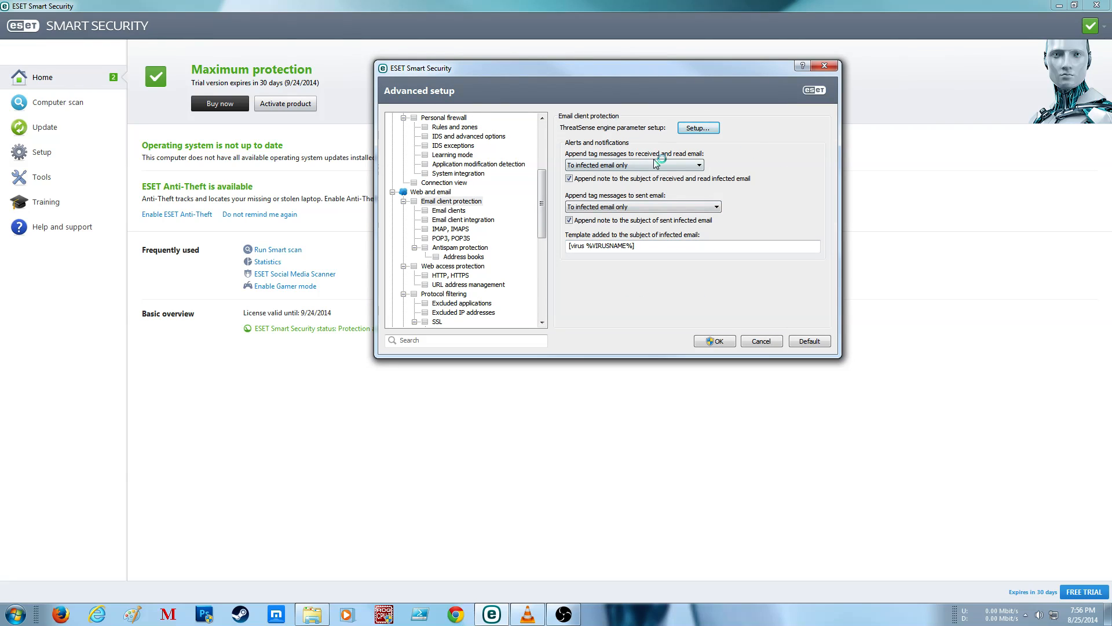
Step: Set tag messages to be appended to all scanned email for both received and read email and sent email
left_click(663, 165)
left_click(654, 191)
left_click(653, 207)
left_click(648, 232)
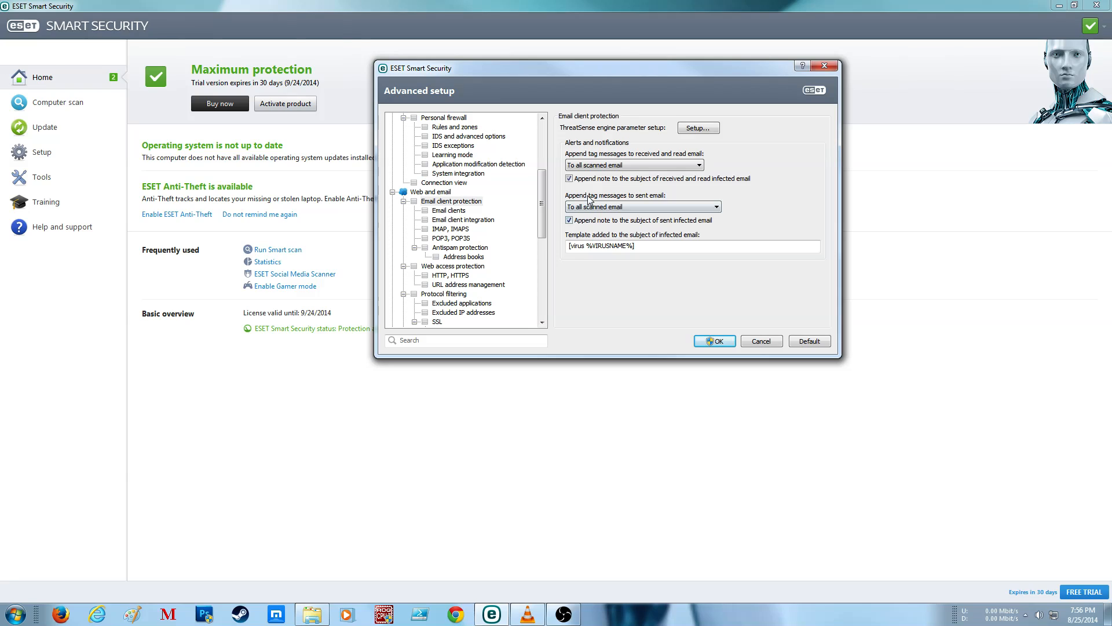
Step: Review the email clients, client integration, IMAP and POP3 settings, and allow the advanced antispam scan in Antispam protection
left_click(452, 211)
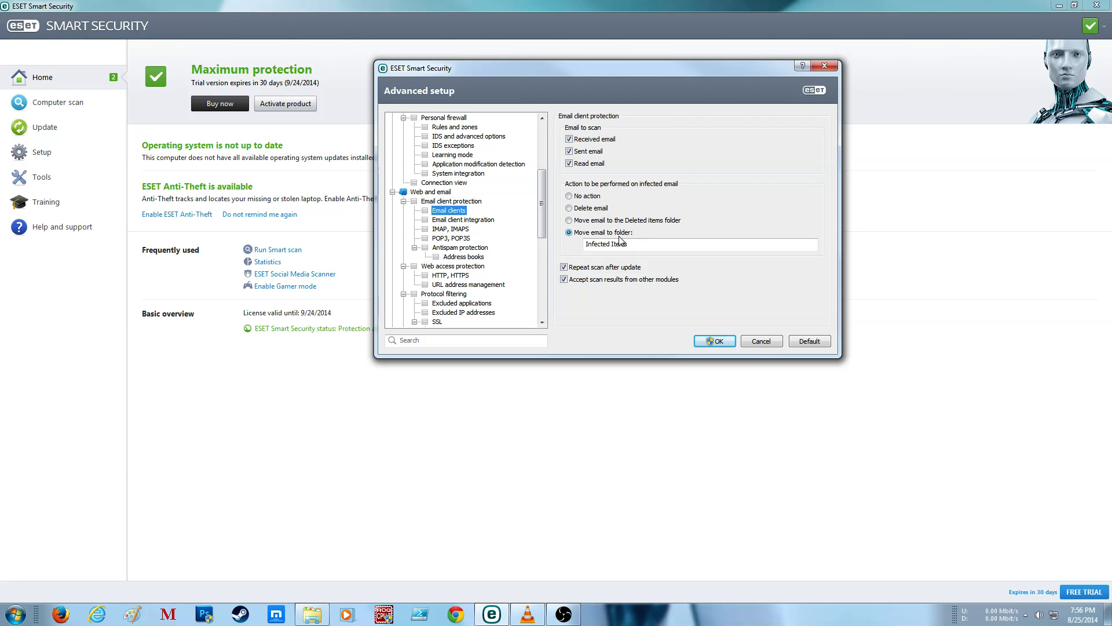
left_click(464, 219)
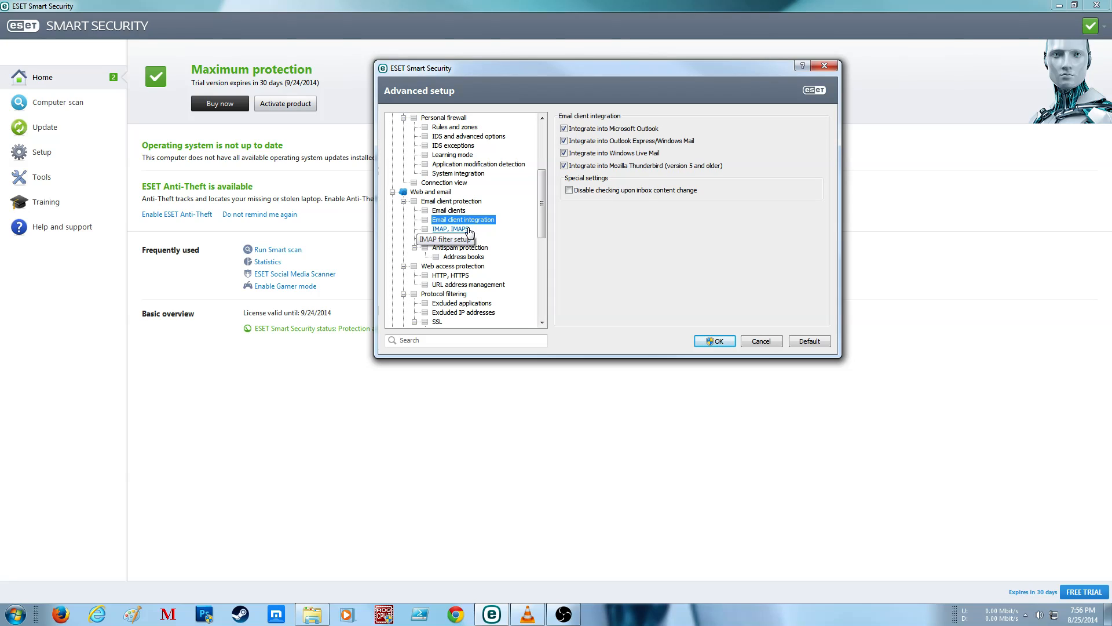
left_click(458, 228)
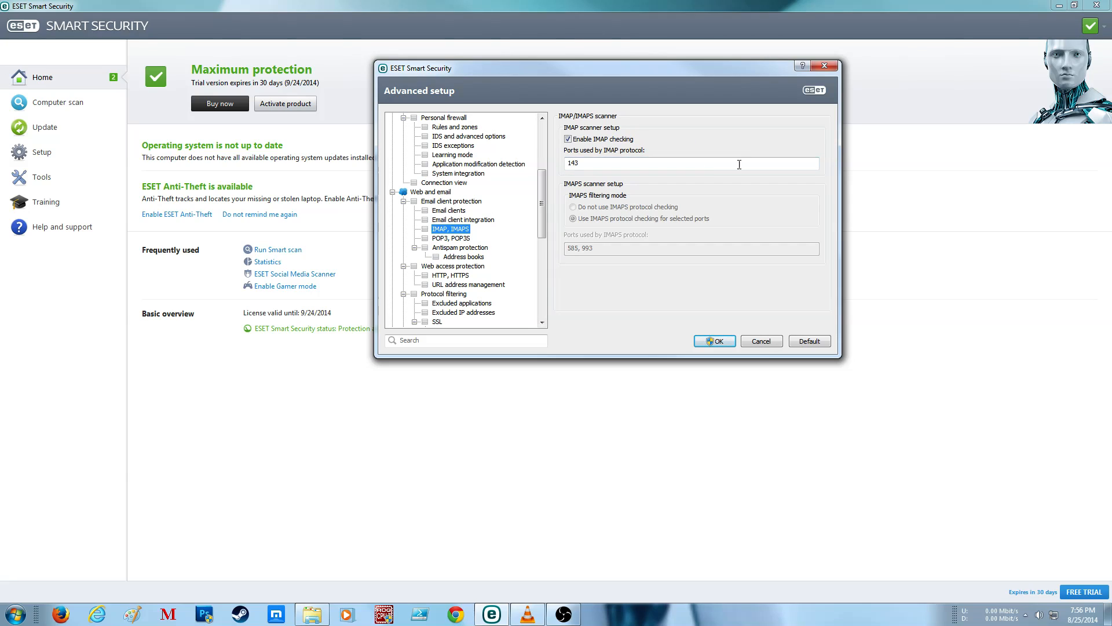
left_click(458, 240)
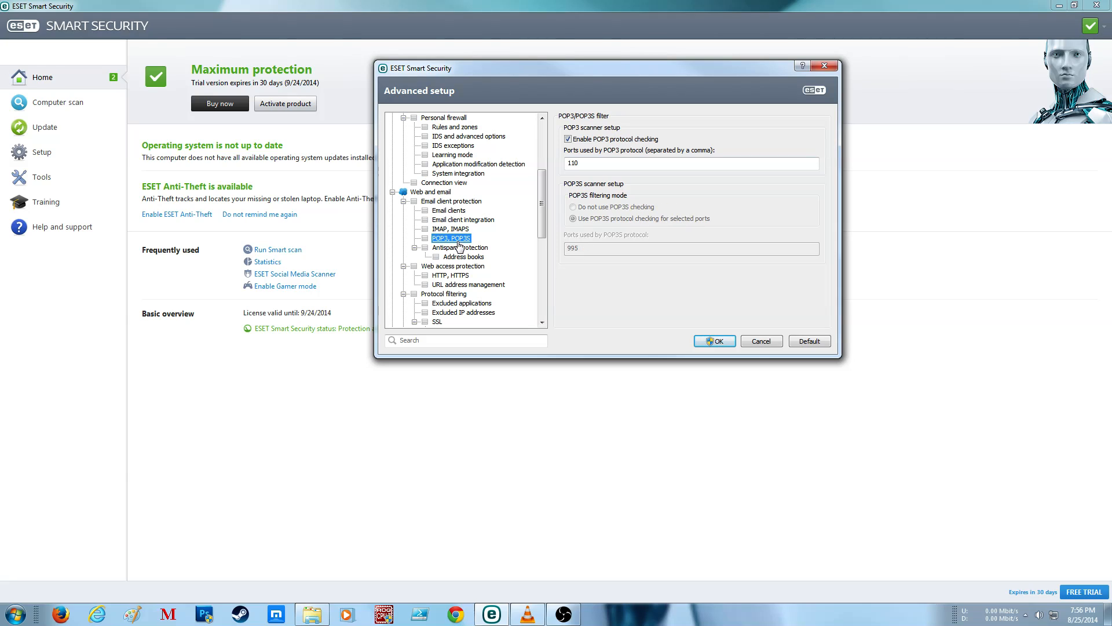
left_click(458, 248)
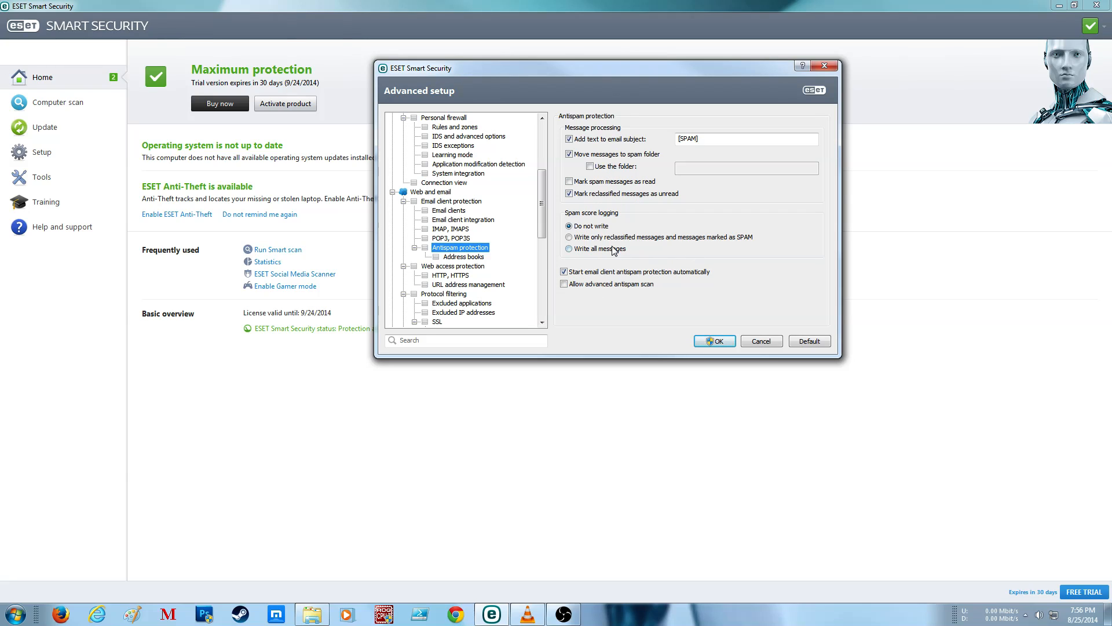
left_click(571, 287)
Step: Try allowing global address lists in the antispam Address books settings, and turn the option back off
left_click(482, 257)
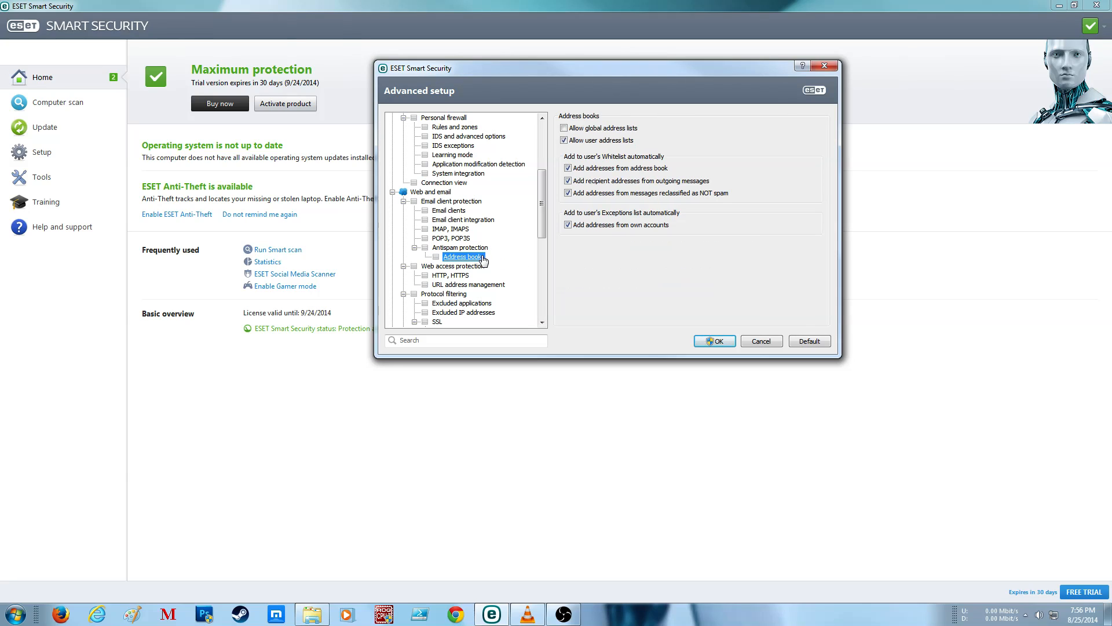
left_click(631, 128)
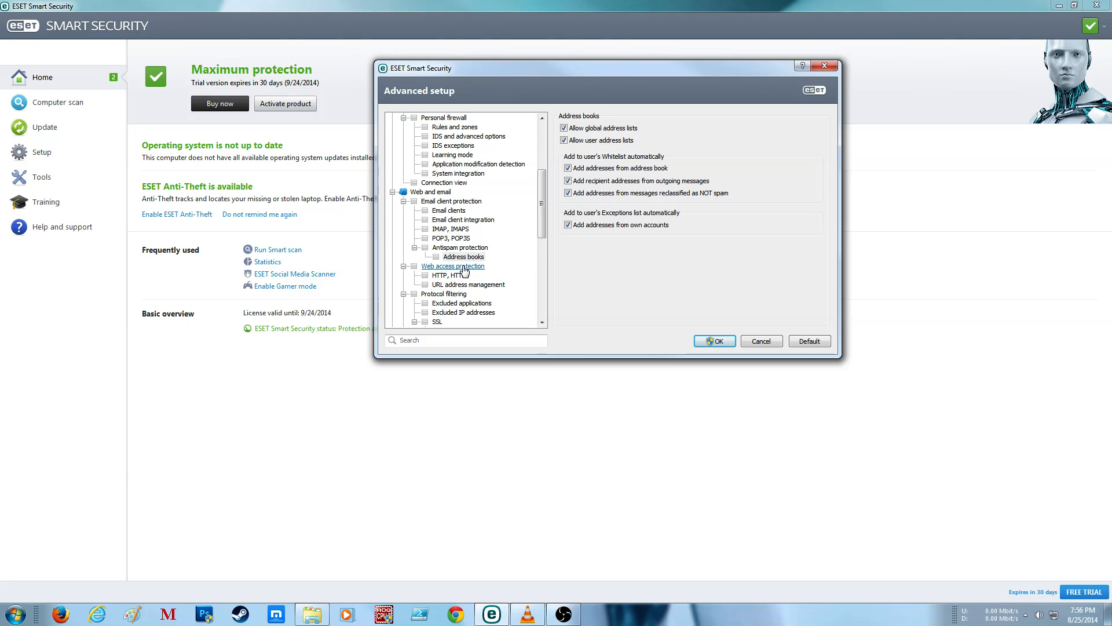
left_click(578, 127)
Step: Open the ThreatSense setup for Web access protection and examine its objects, options, cleaning, extensions, limits and other settings
scroll(542, 230, "down", 1)
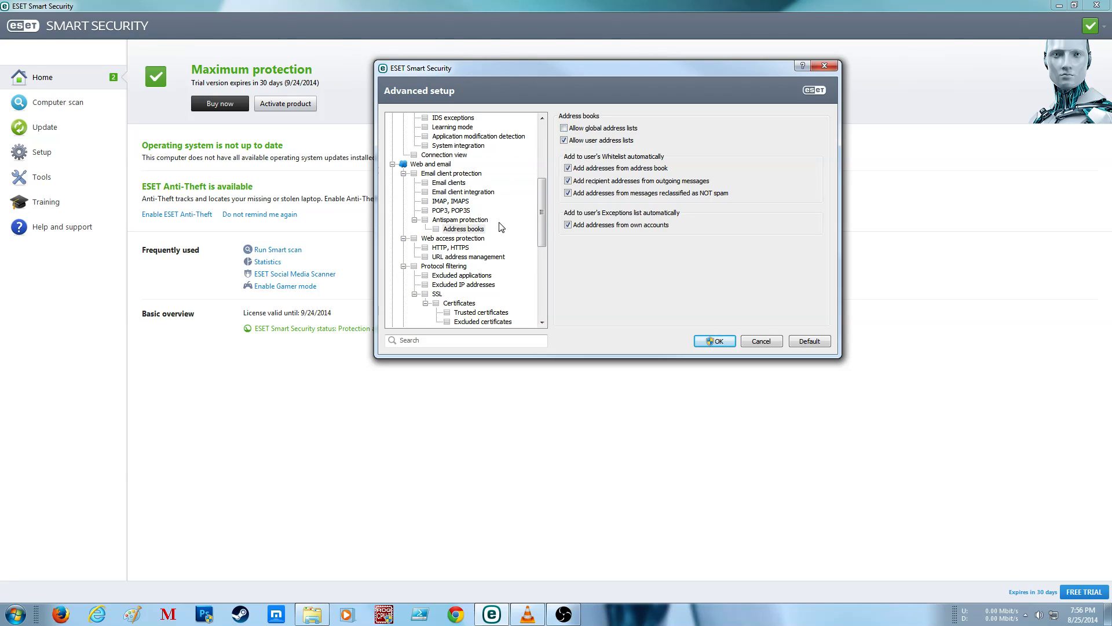
left_click(453, 238)
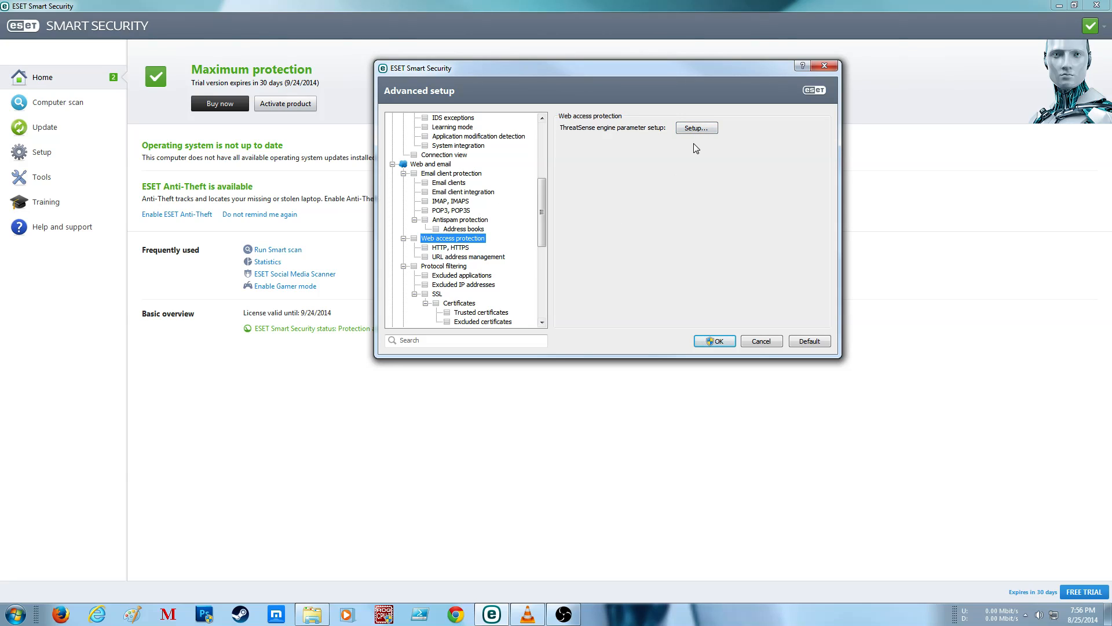
left_click(700, 129)
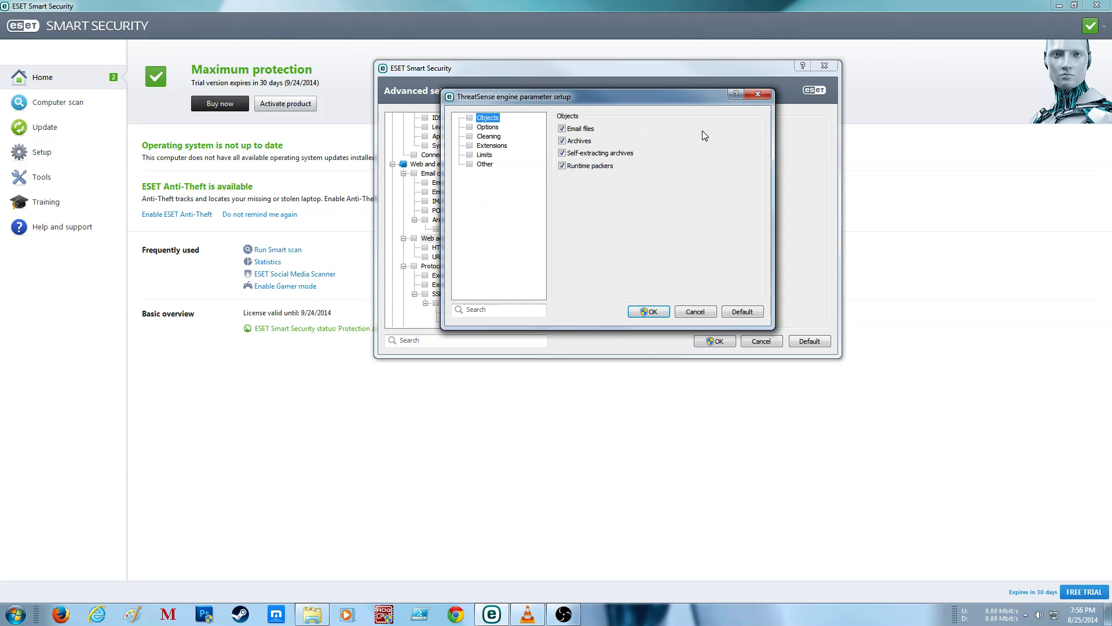
left_click(487, 127)
left_click(490, 137)
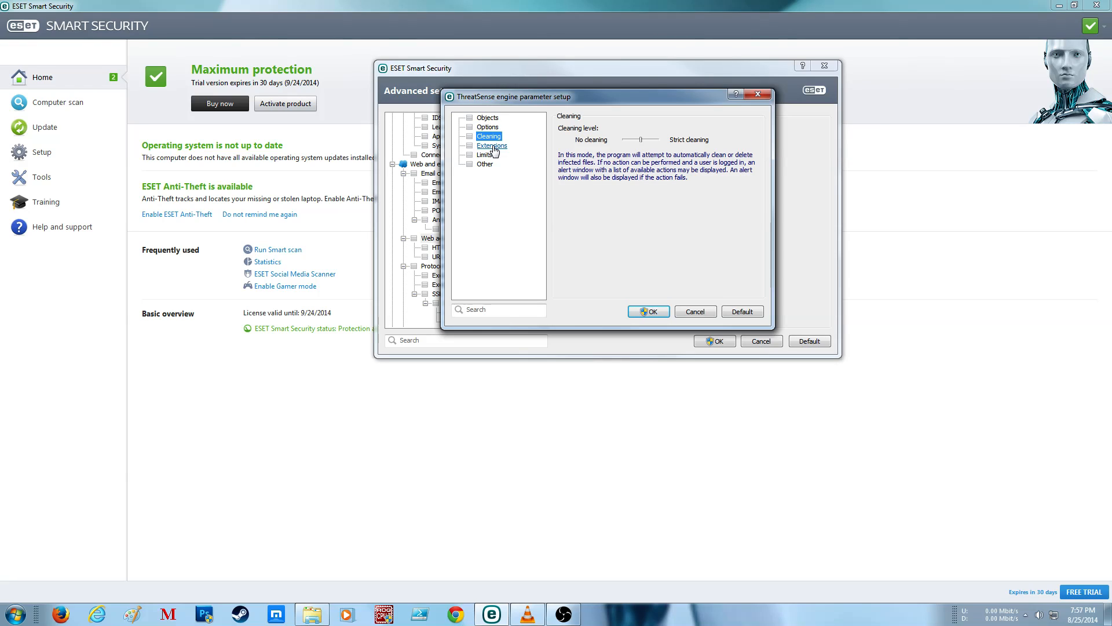
left_click(491, 146)
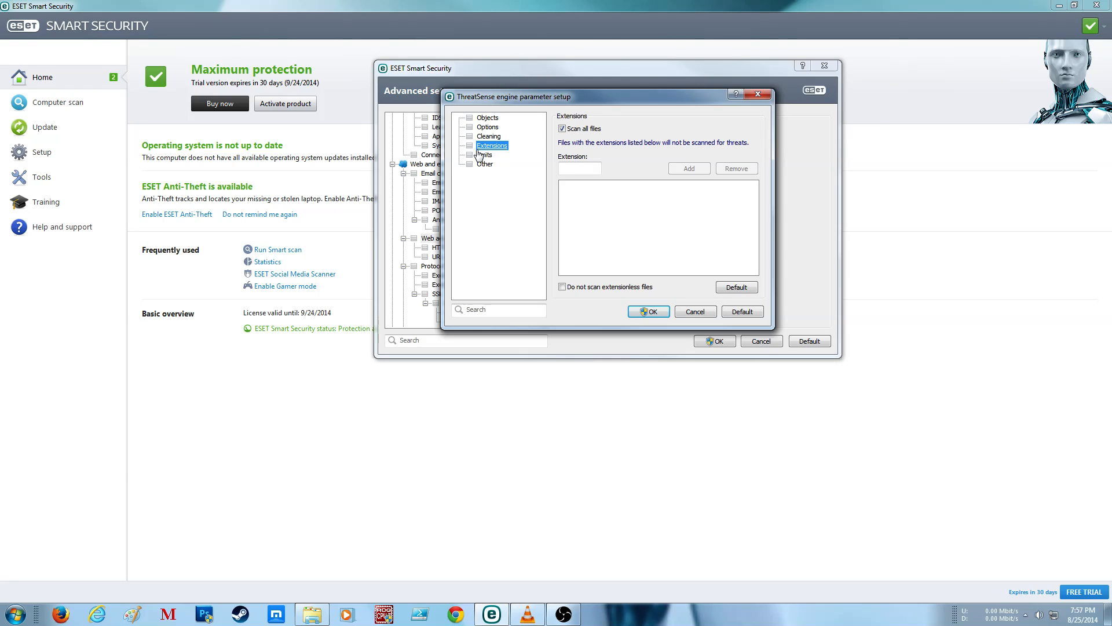
left_click(484, 155)
left_click(485, 164)
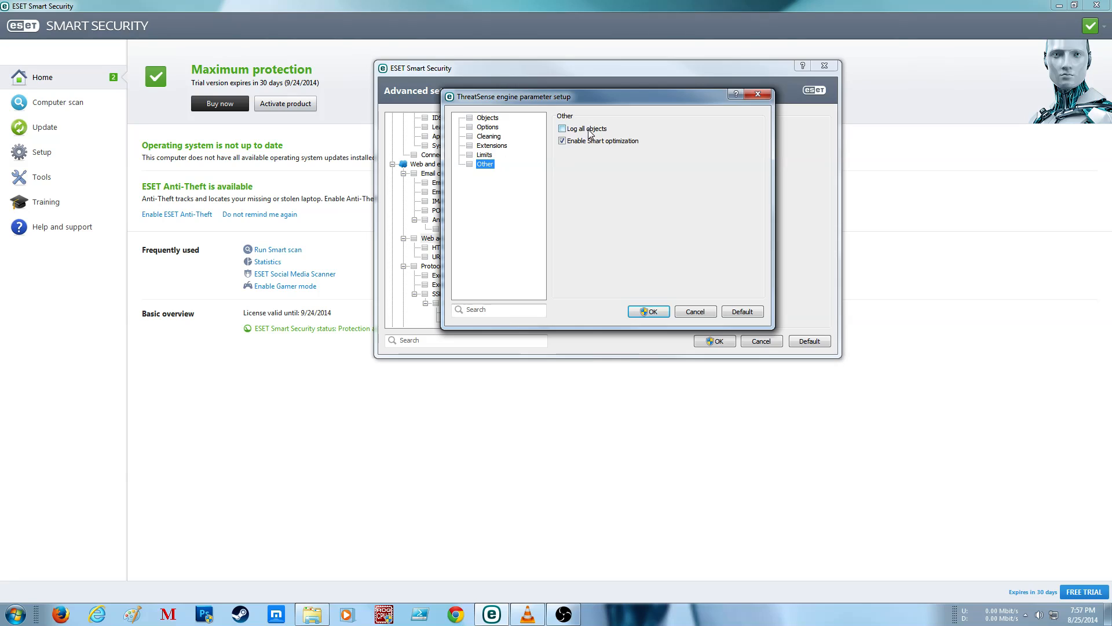
Step: Try strict cleaning for Web access protection, return the cleaning level to the middle setting, and accept the ThreatSense setup
left_click(489, 137)
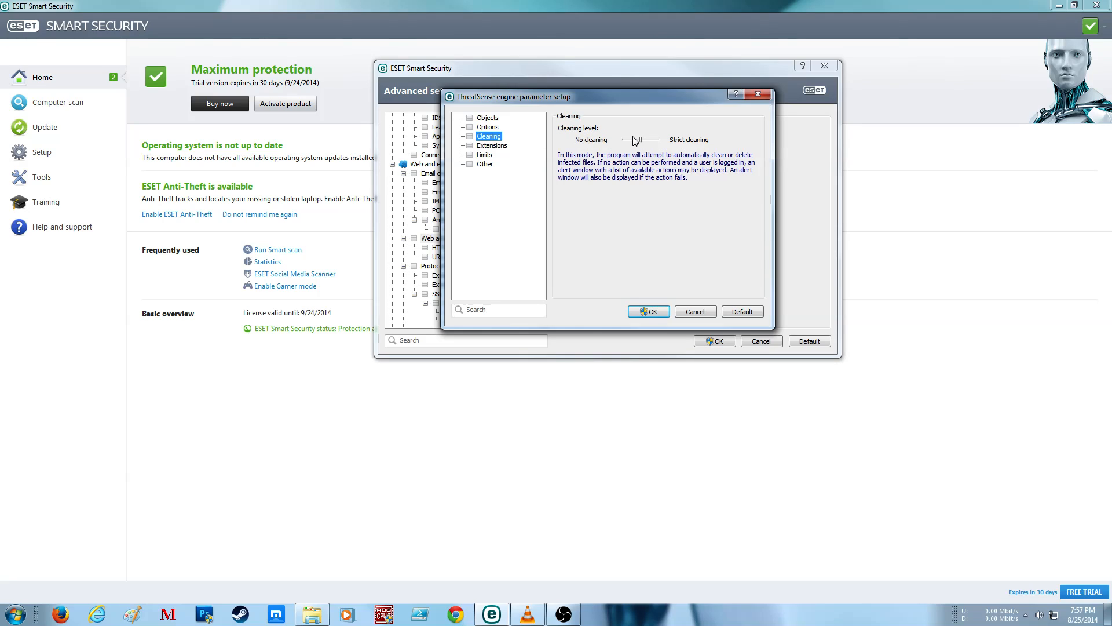
left_click_drag(643, 140, 660, 141)
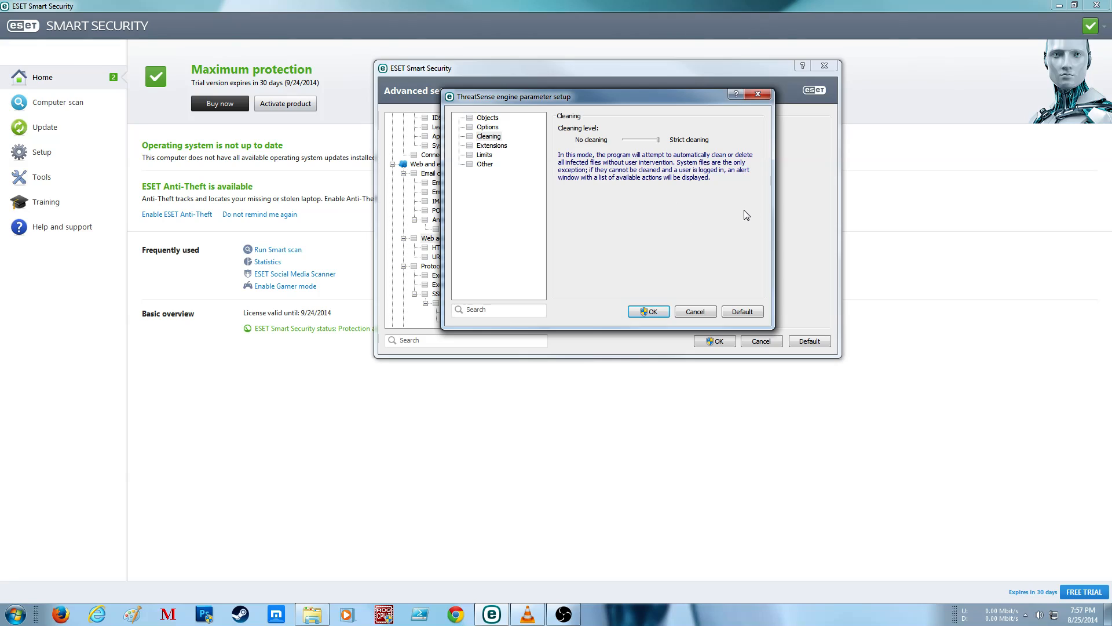
left_click(648, 139)
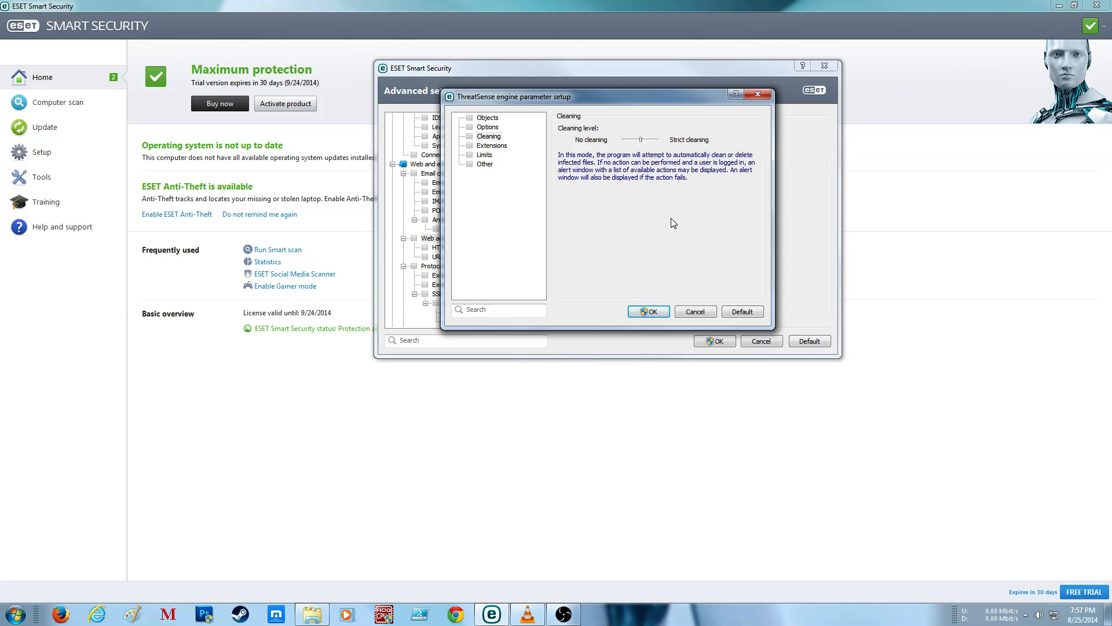
left_click(648, 311)
left_click(605, 319)
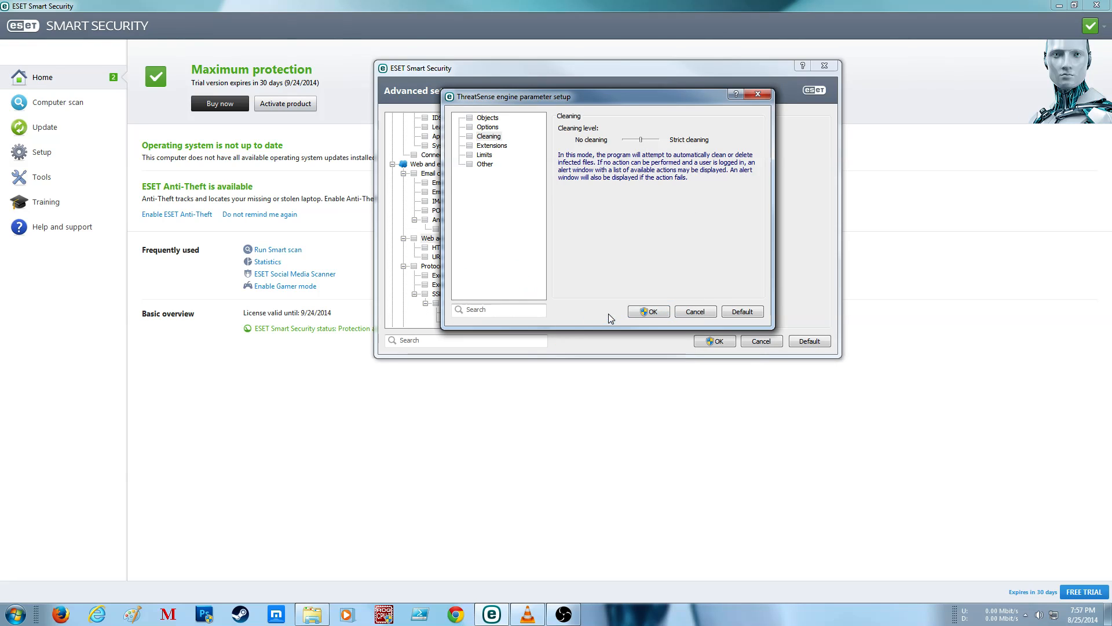
left_click(652, 311)
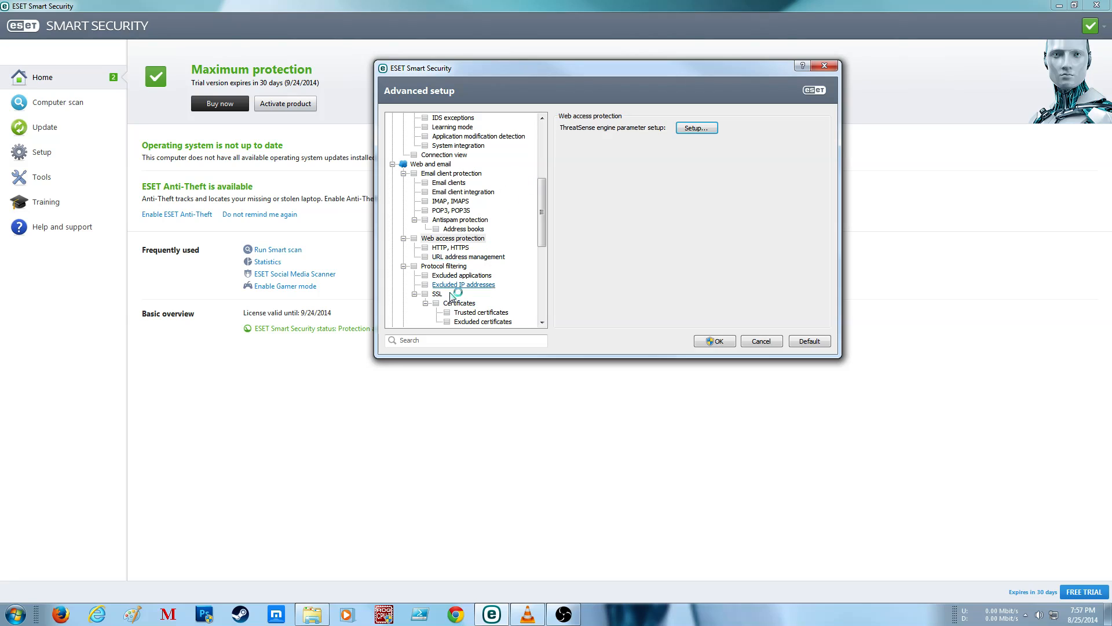
Step: Review the HTTP and HTTPS scanner settings and the available address list types in URL address management
left_click(462, 249)
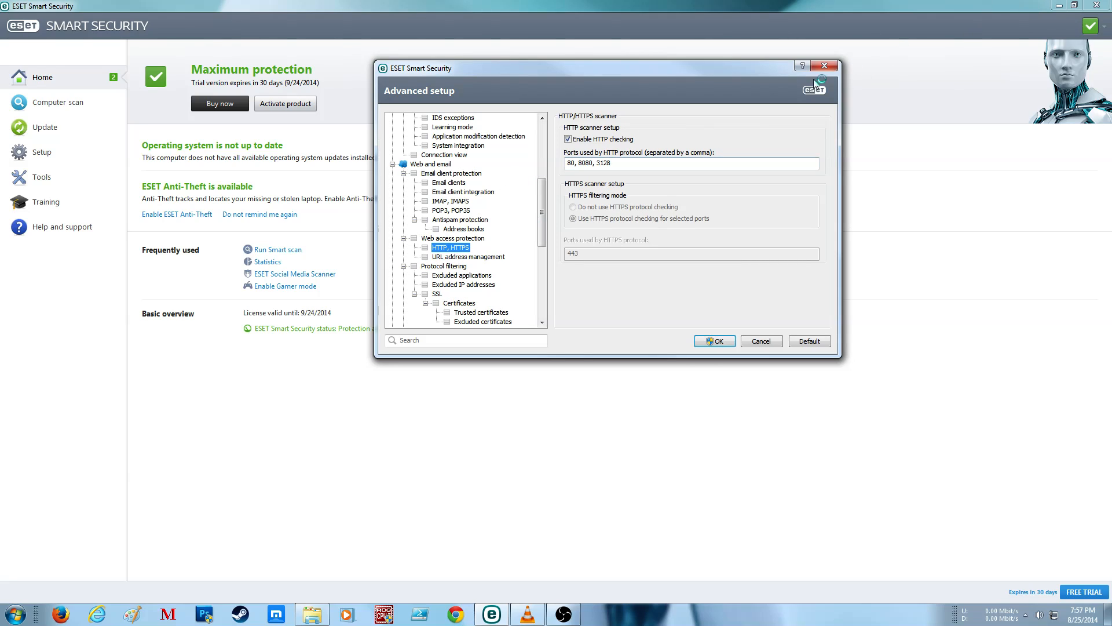
left_click(460, 257)
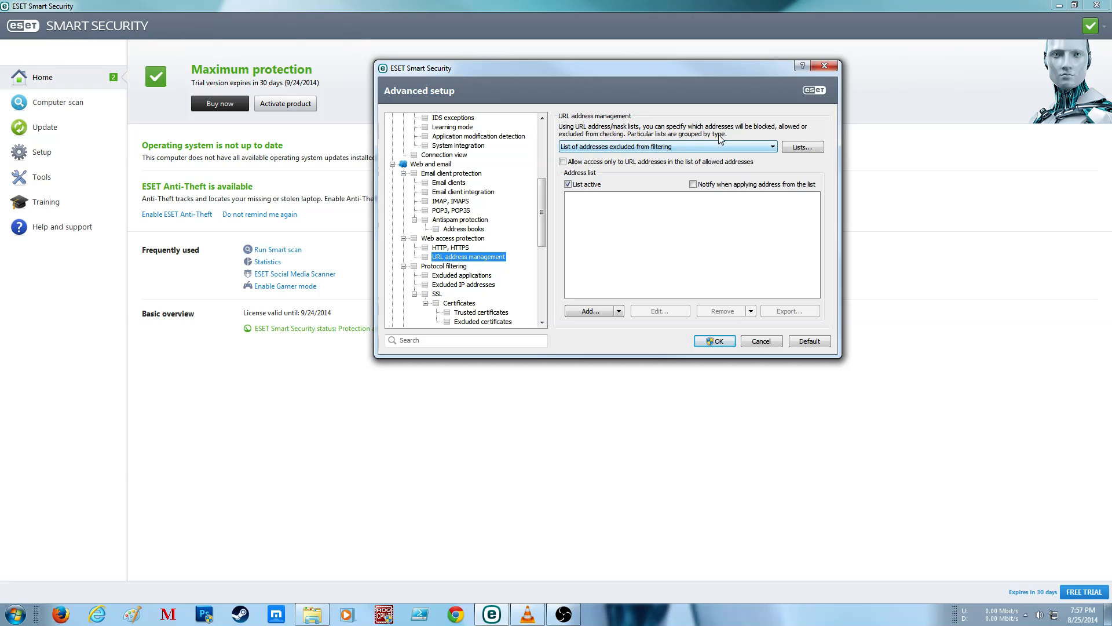
left_click(770, 148)
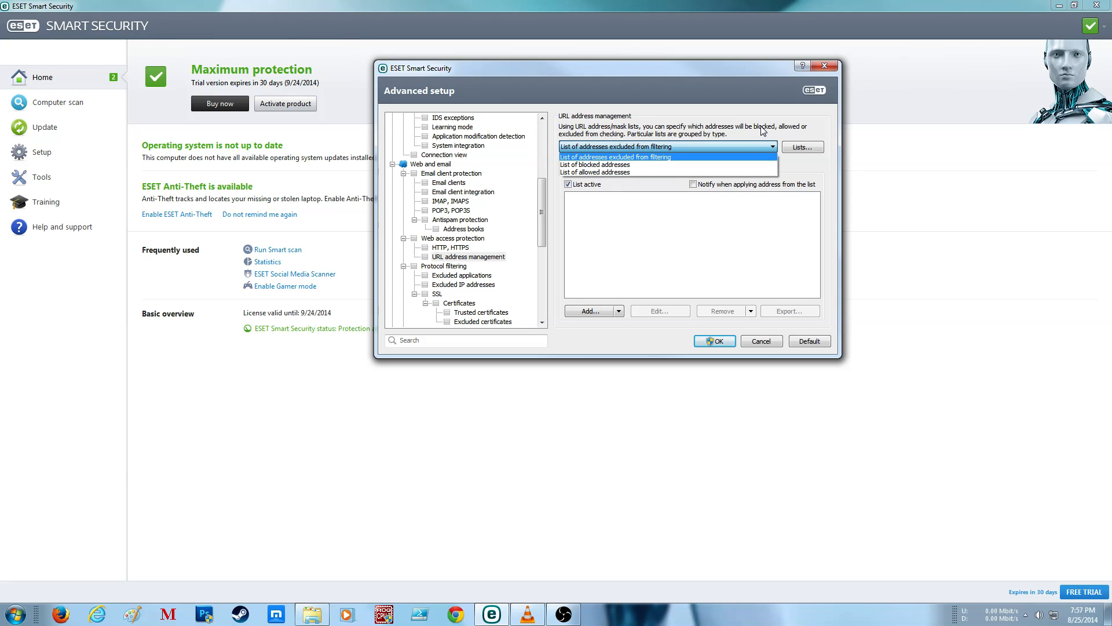
left_click(736, 120)
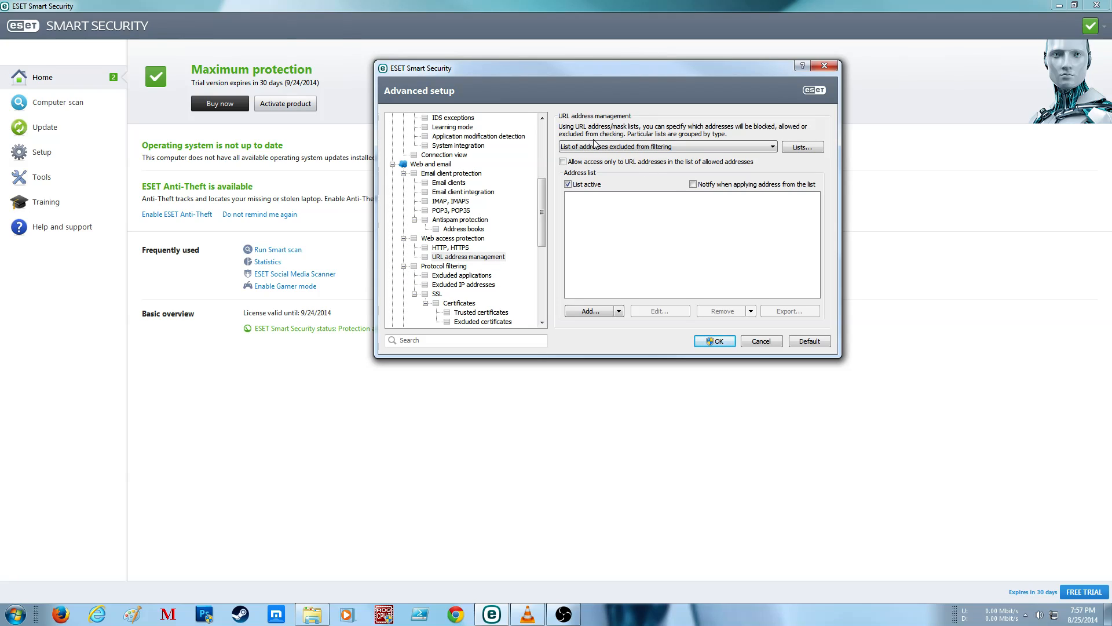
Step: Review Protocol filtering and its lists of excluded applications and excluded IP addresses
left_click(443, 268)
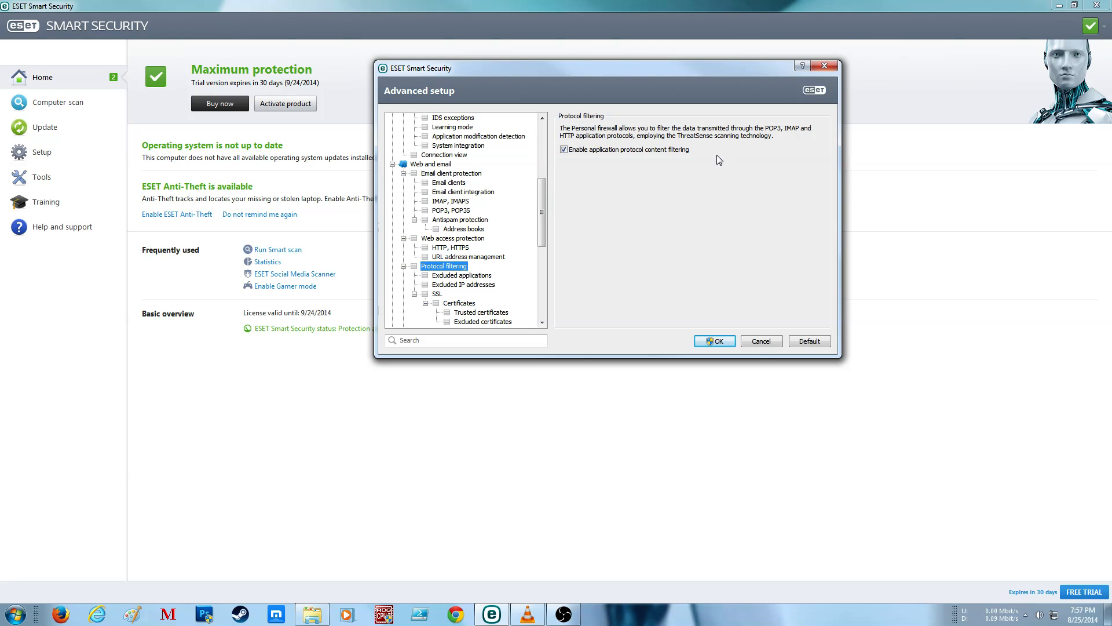
left_click(452, 277)
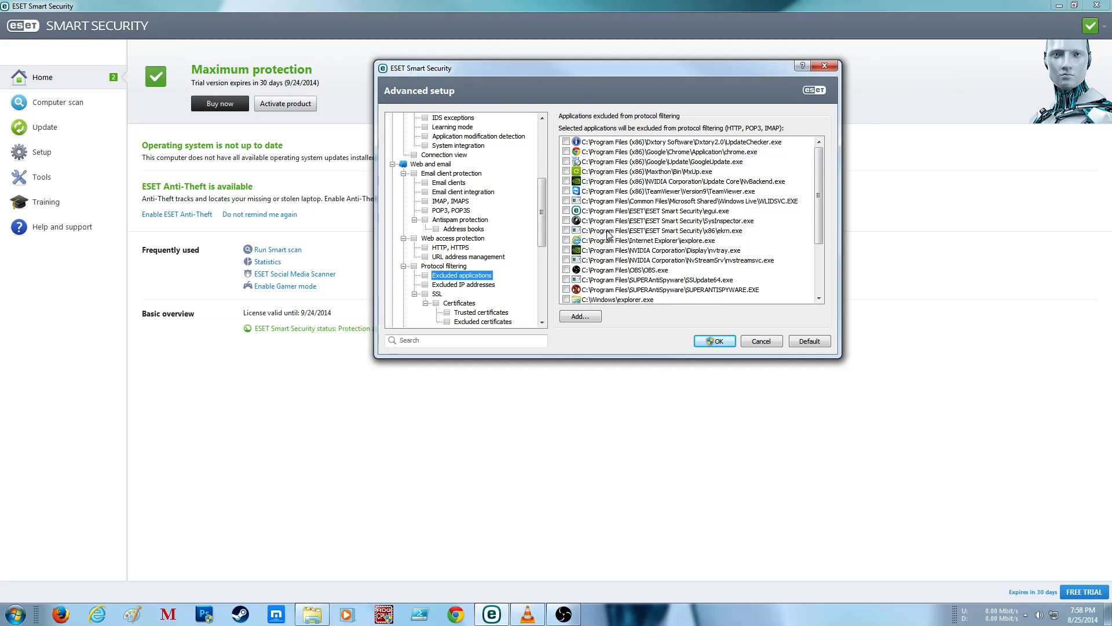
scroll(613, 239, "down", 3)
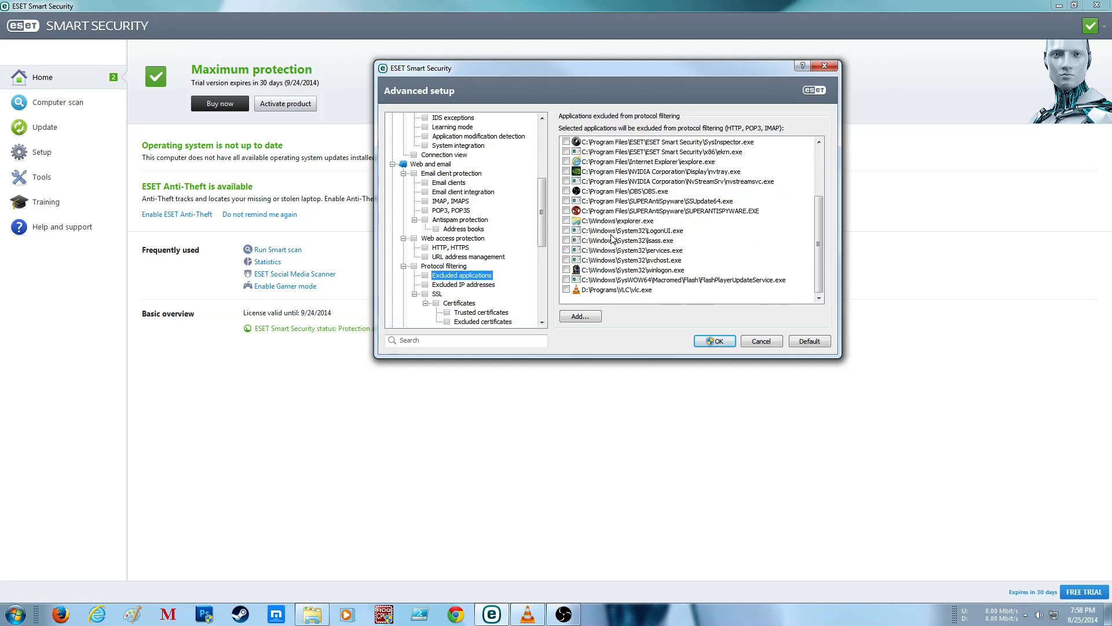
left_click(612, 290)
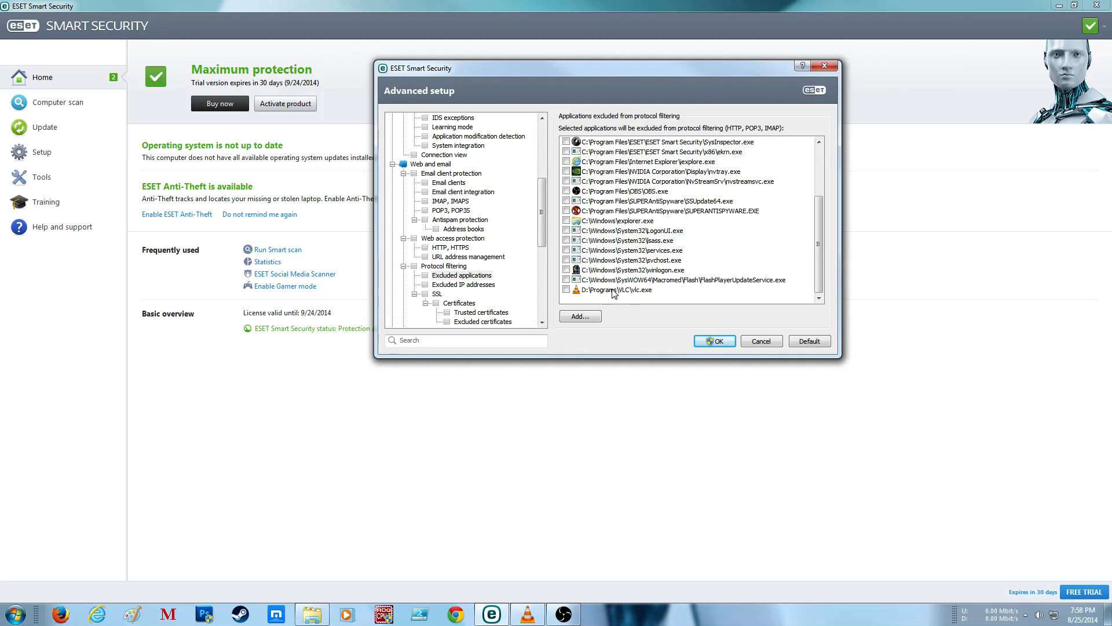
scroll(639, 225, "up", 3)
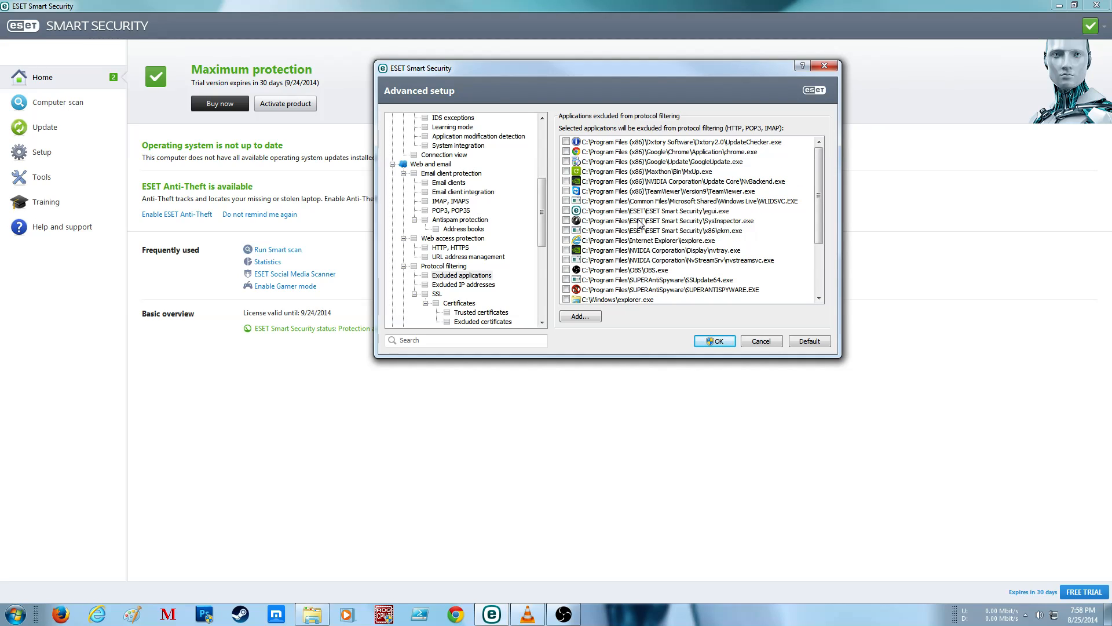
left_click(461, 286)
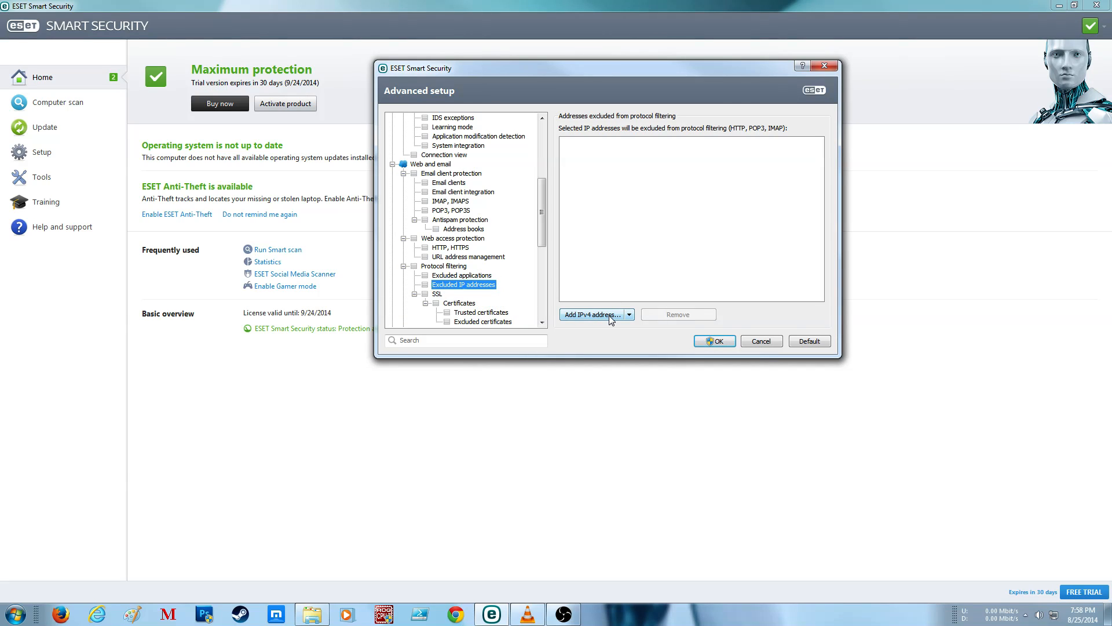
Step: Set the SSL protocol filtering mode to Always scan SSL protocol, and review the certificate settings with the trusted and excluded certificates
left_click(434, 295)
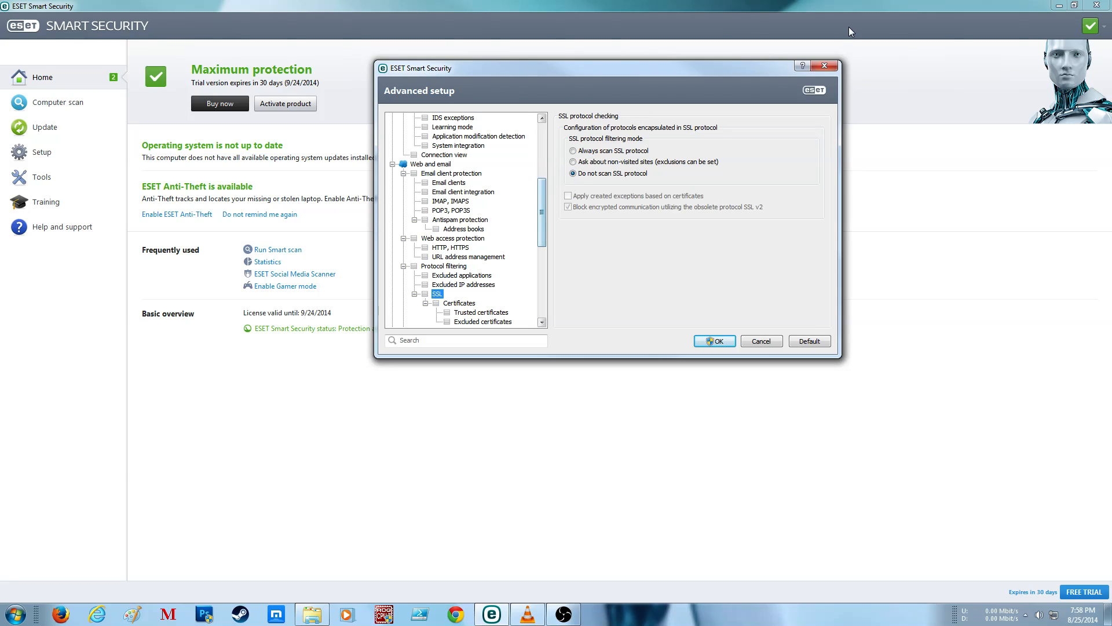
left_click(633, 150)
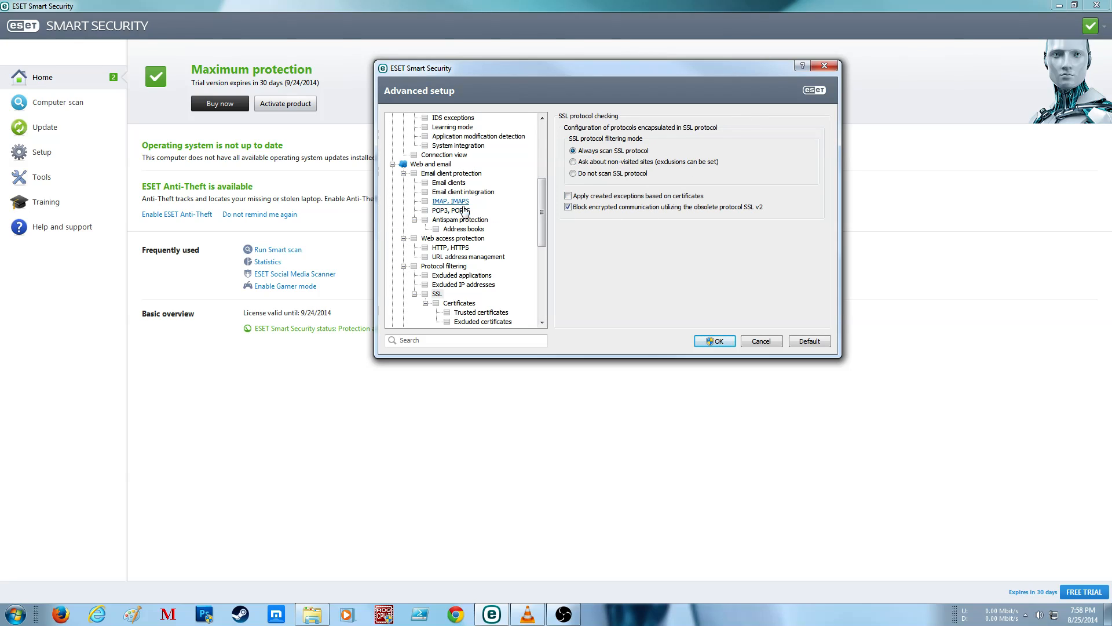
scroll(468, 270, "down", 2)
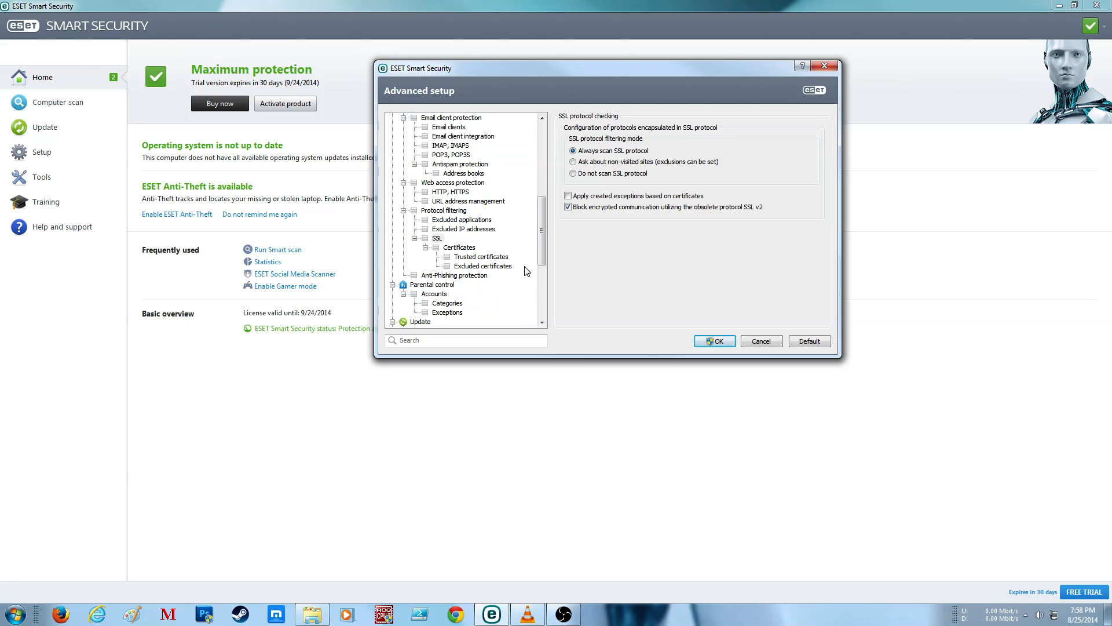
left_click(460, 248)
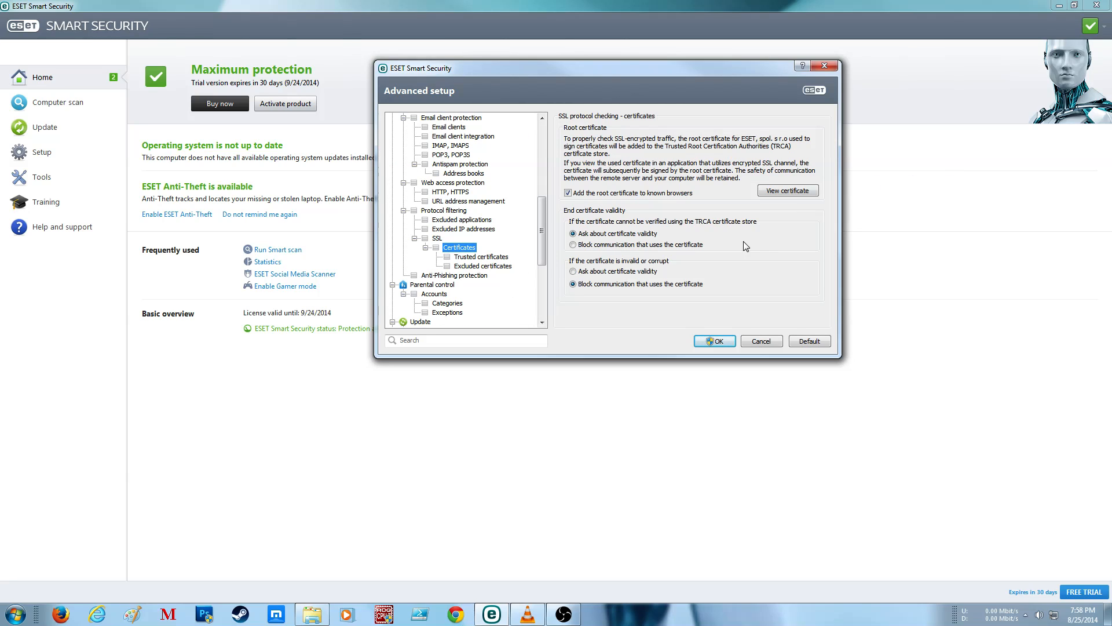
left_click(474, 257)
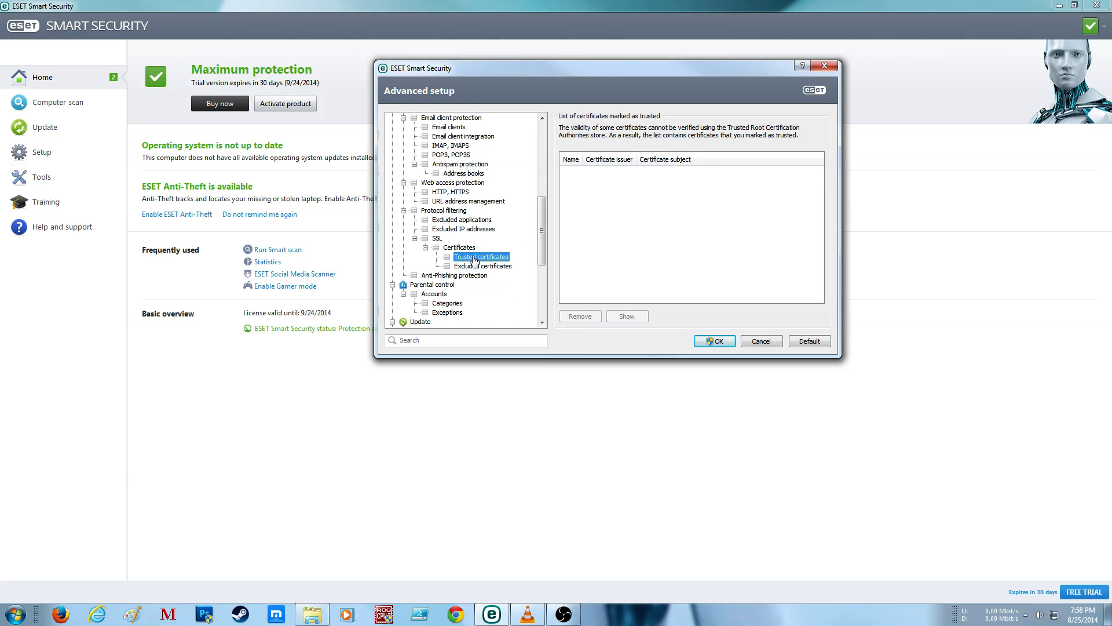
left_click(470, 266)
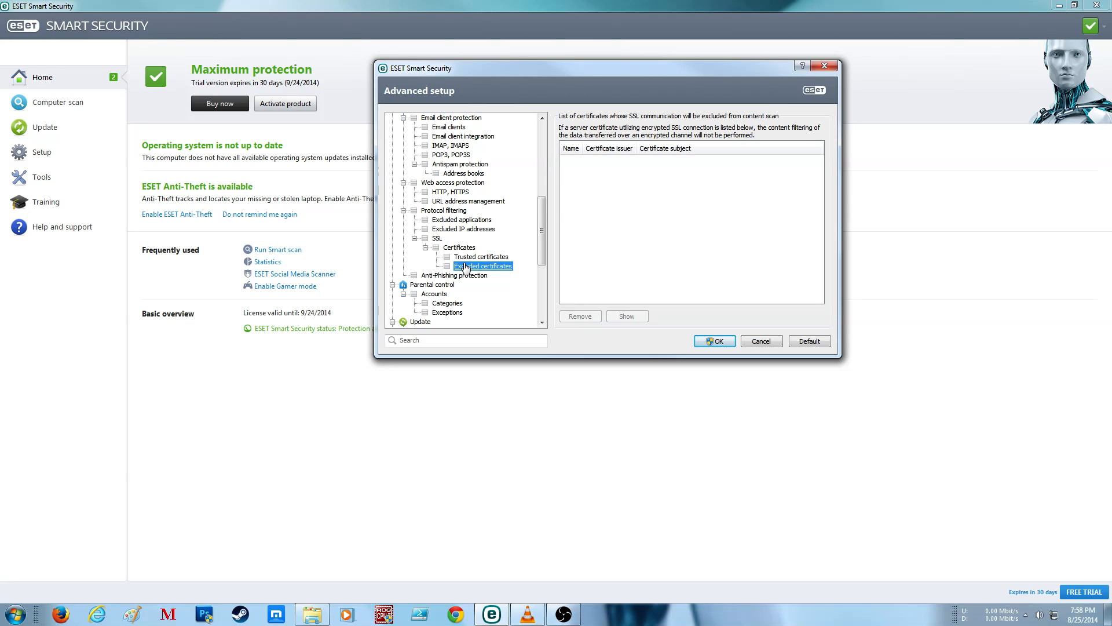
Step: Search the computer for process explorer from the desktop, dismiss the search, and return to Advanced setup in ESET Smart Security
left_click(1107, 613)
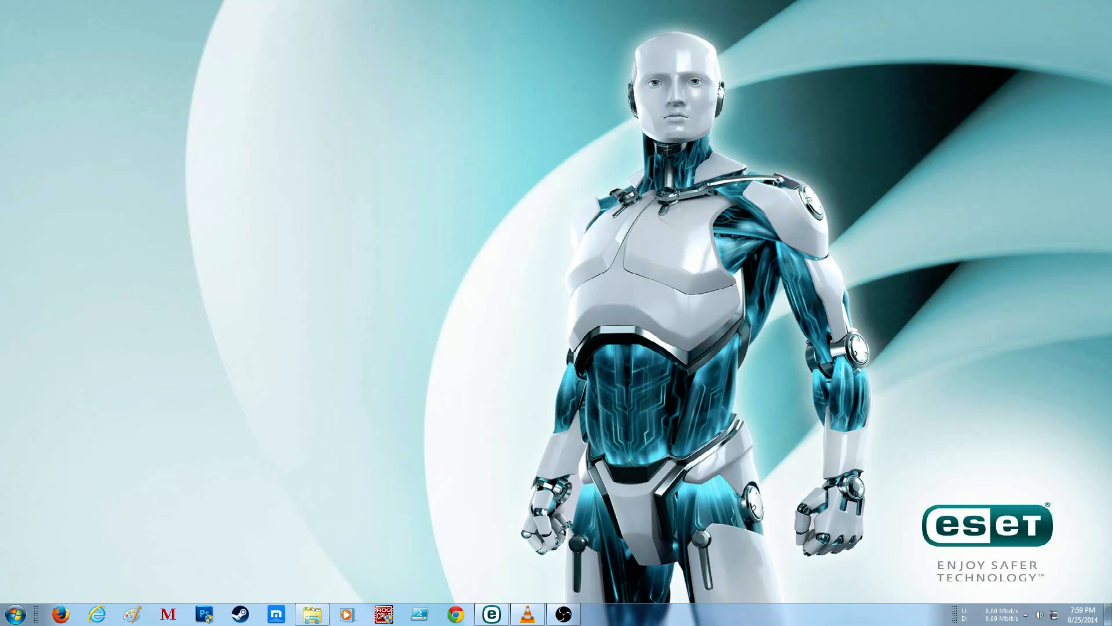
left_click(14, 616)
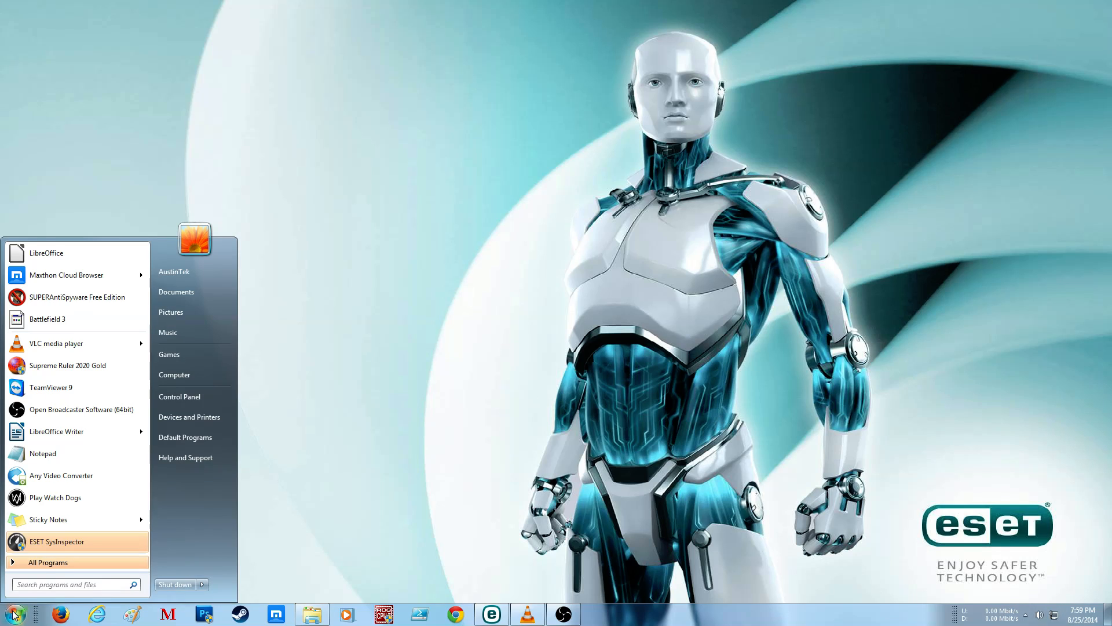
type("pro")
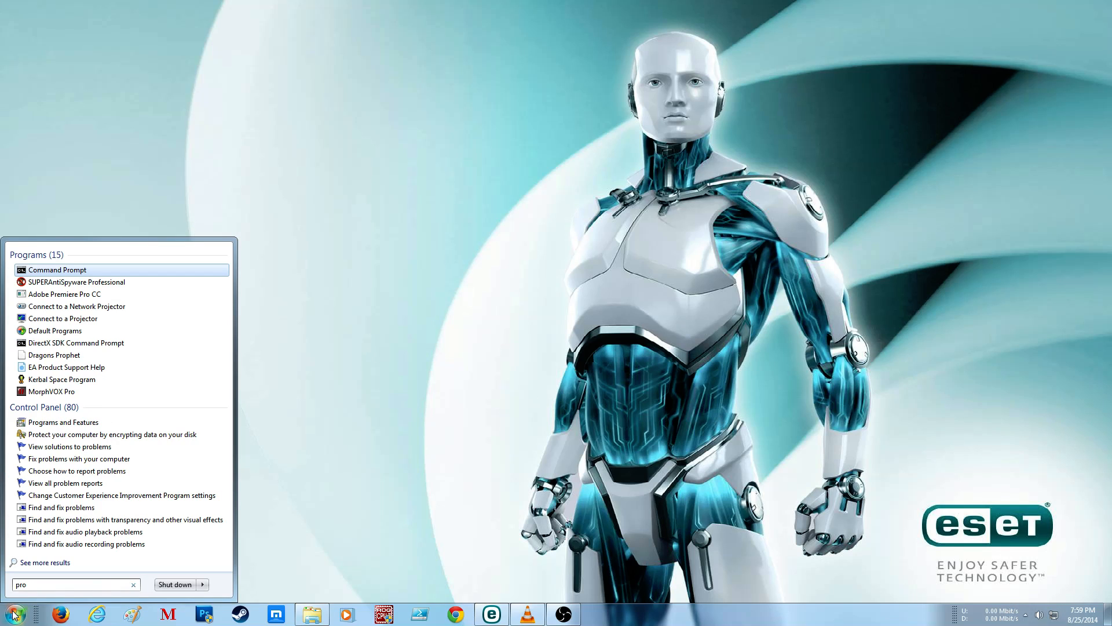
type("ce")
key("BackSpace")
key("BackSpace")
key("BackSpace")
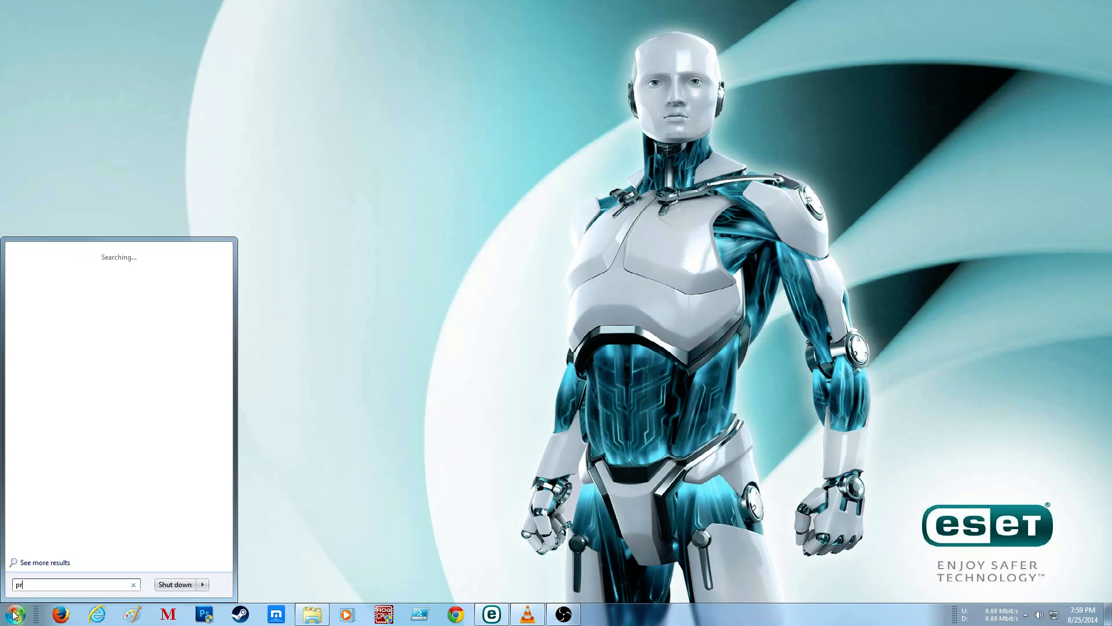
type("ocess explore")
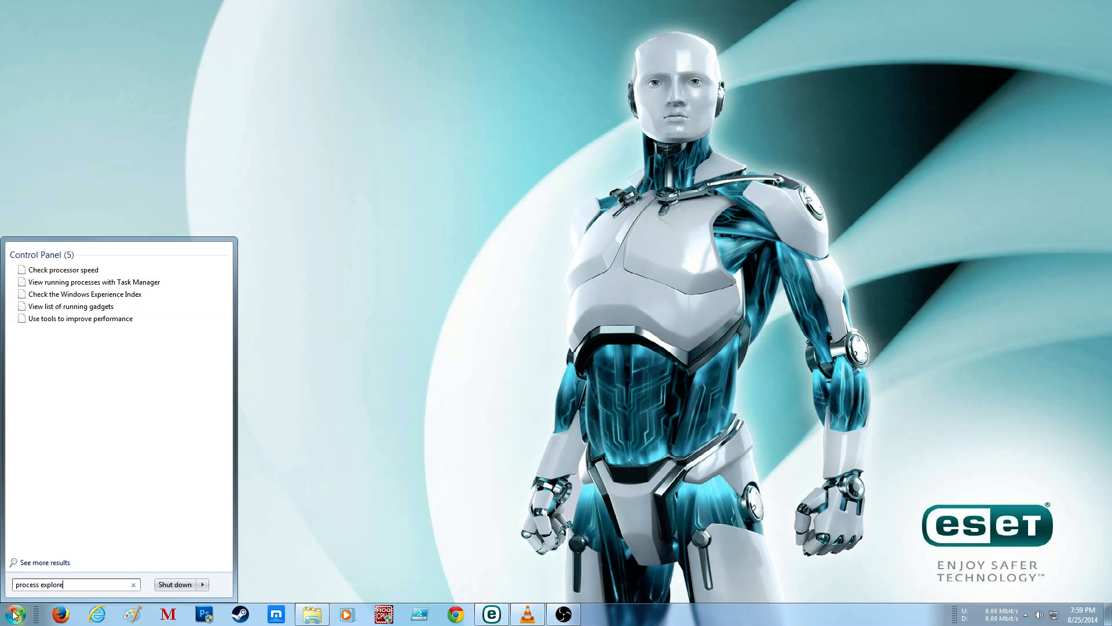
type("r")
key("Escape")
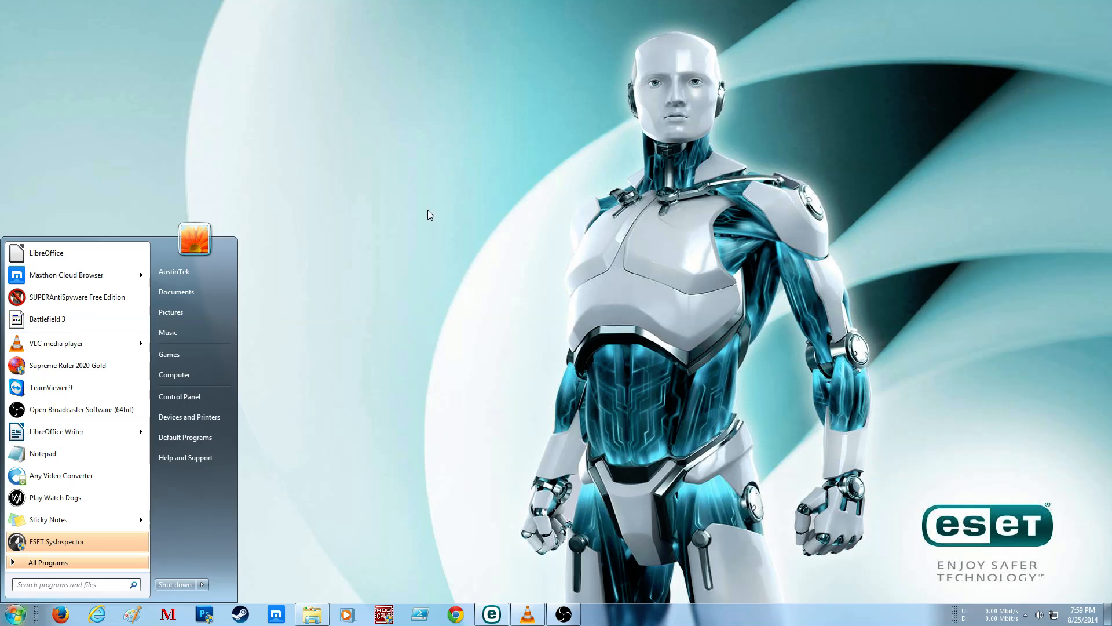
key("Escape")
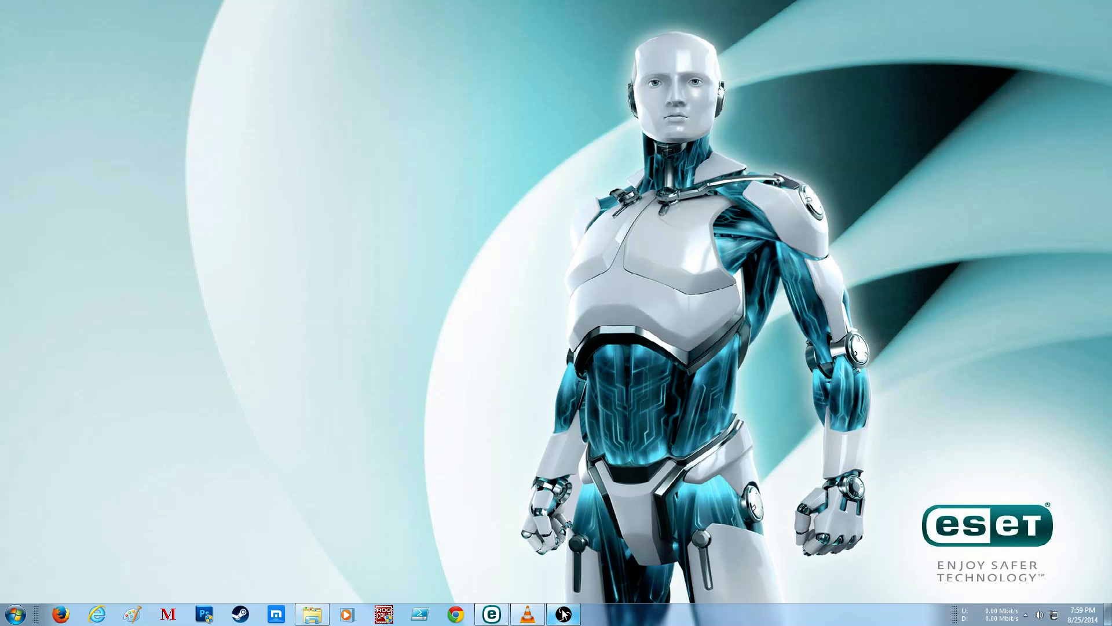
mouse_move(534, 620)
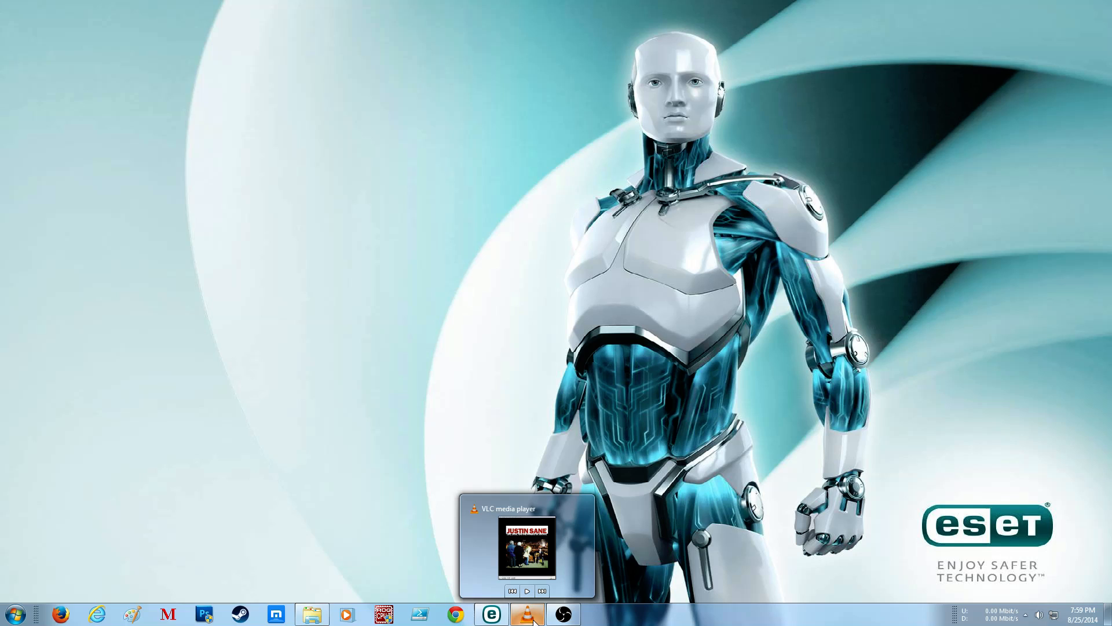
left_click(492, 614)
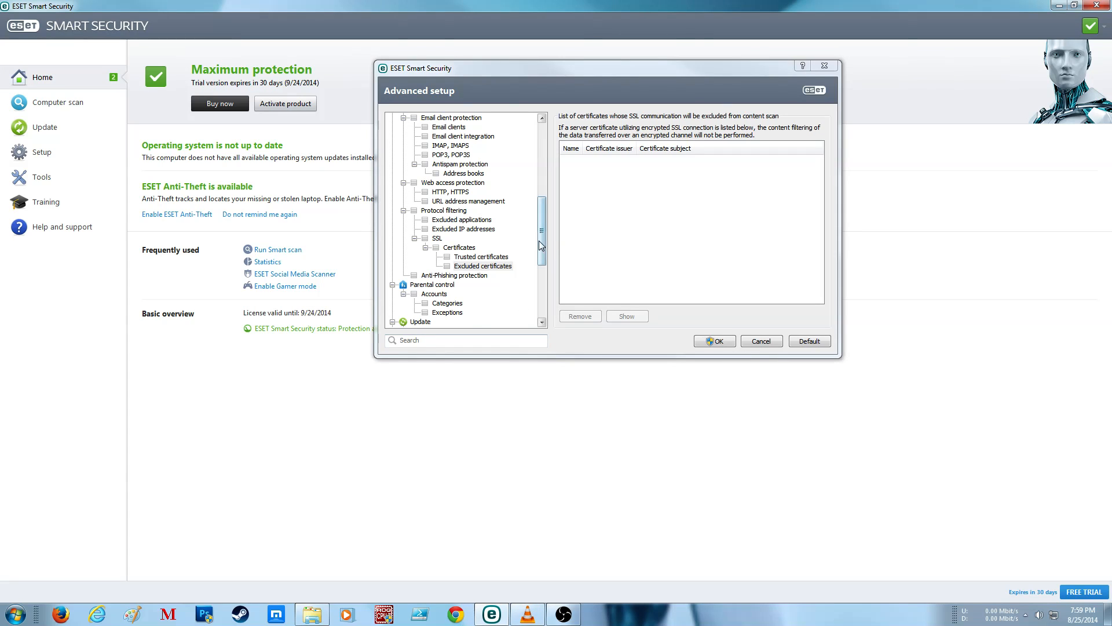
Step: Review Anti-Phishing protection and the Parental control settings, including its accounts, categories and exceptions
mouse_move(541, 232)
left_mouse_down()
mouse_move(538, 268)
mouse_move(537, 246)
left_mouse_up()
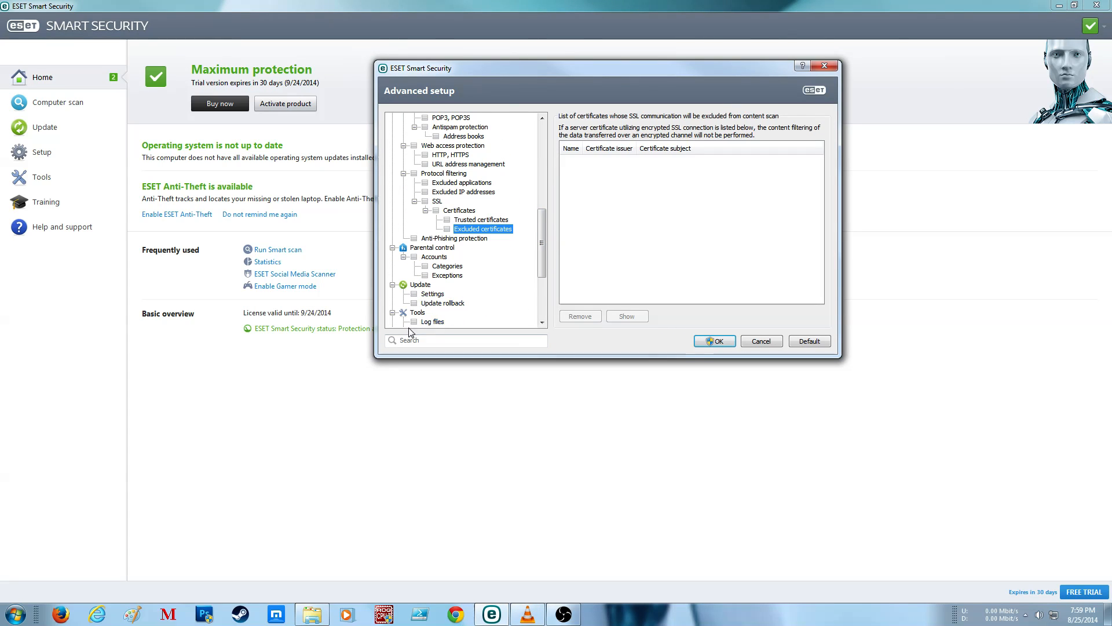
left_click(446, 239)
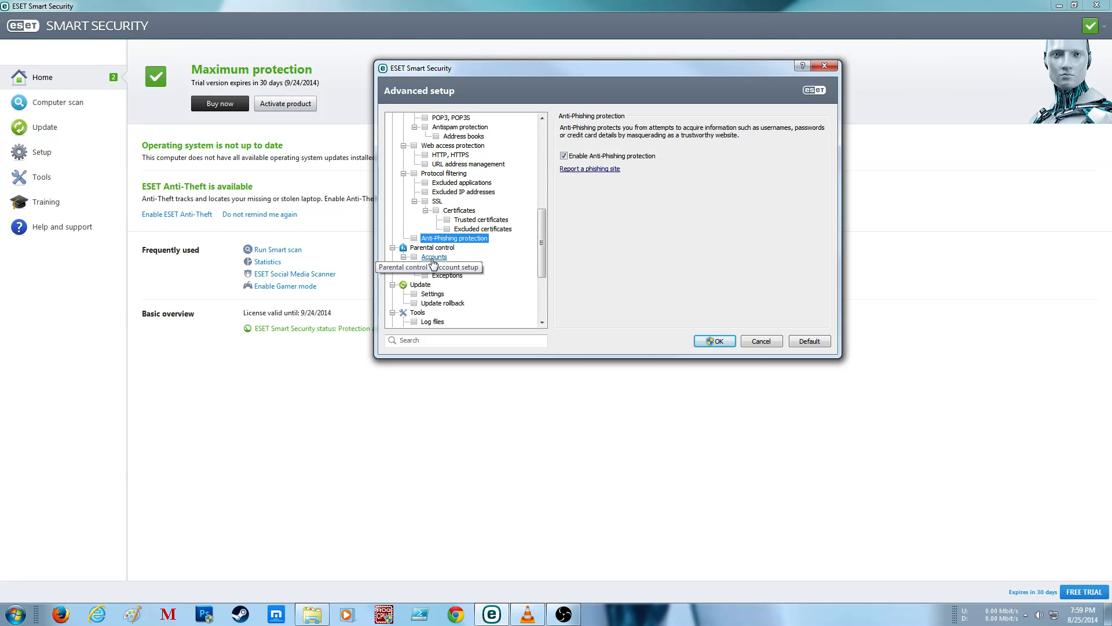
left_click(449, 248)
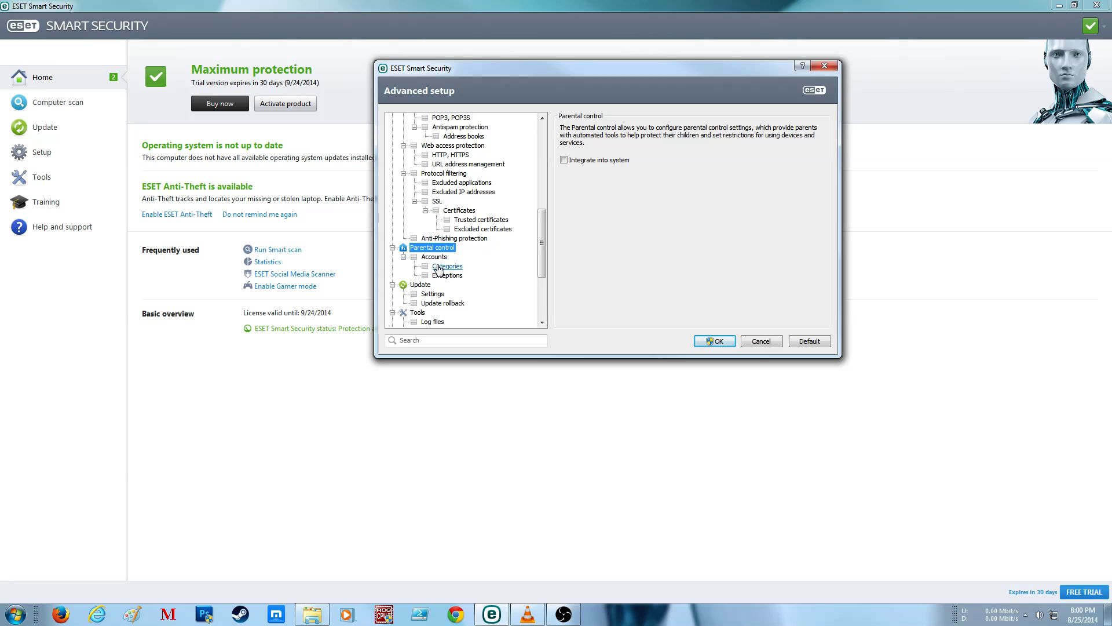
left_click(441, 258)
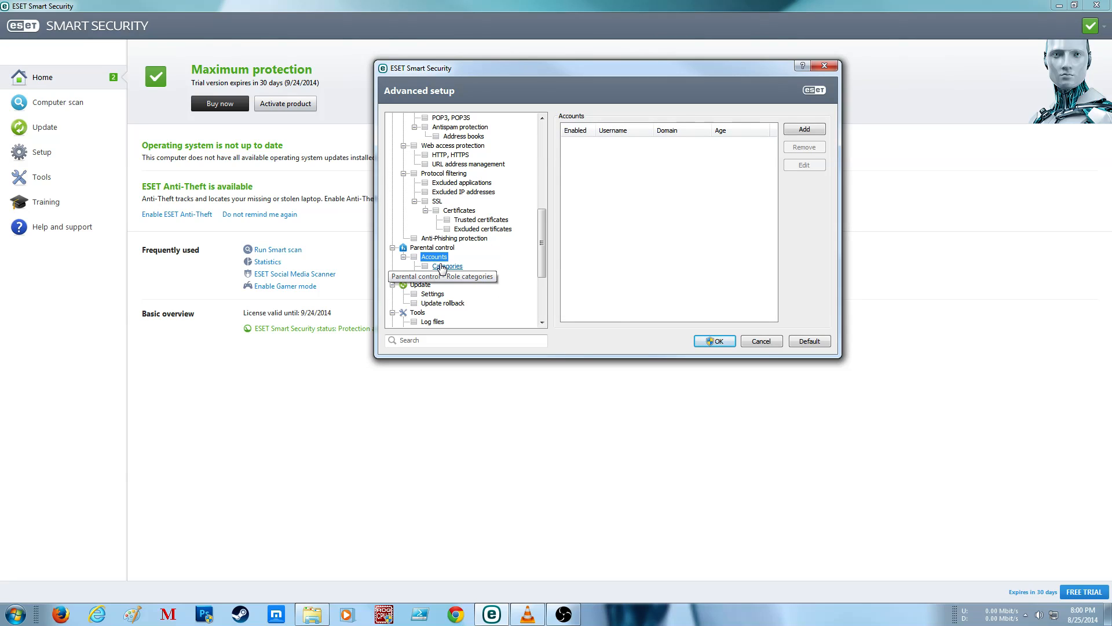
left_click(443, 266)
left_click(441, 277)
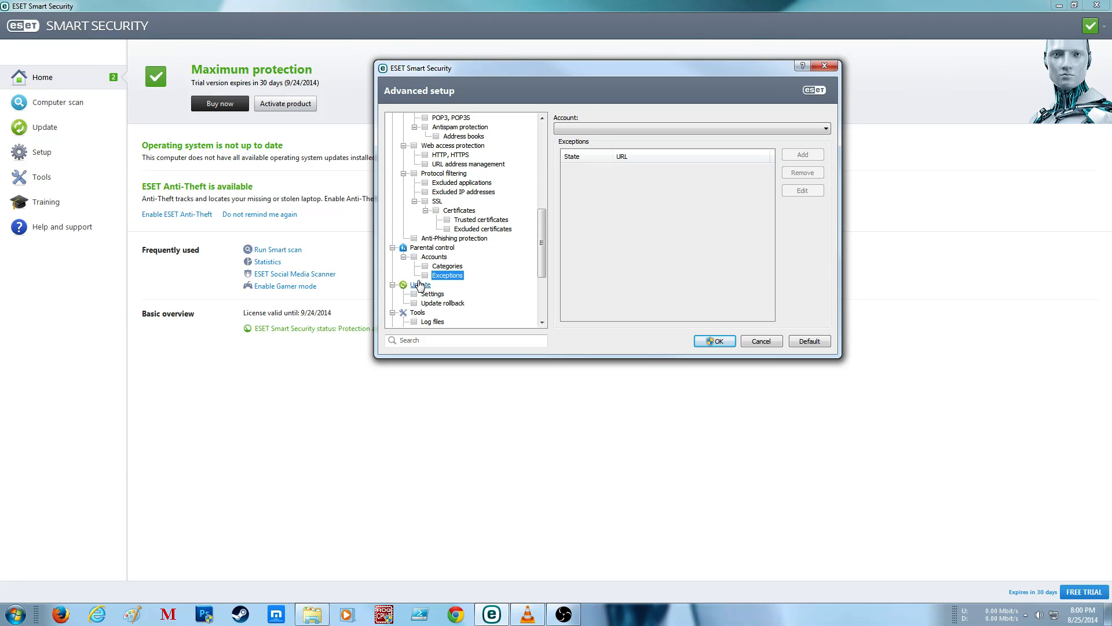
left_click(437, 268)
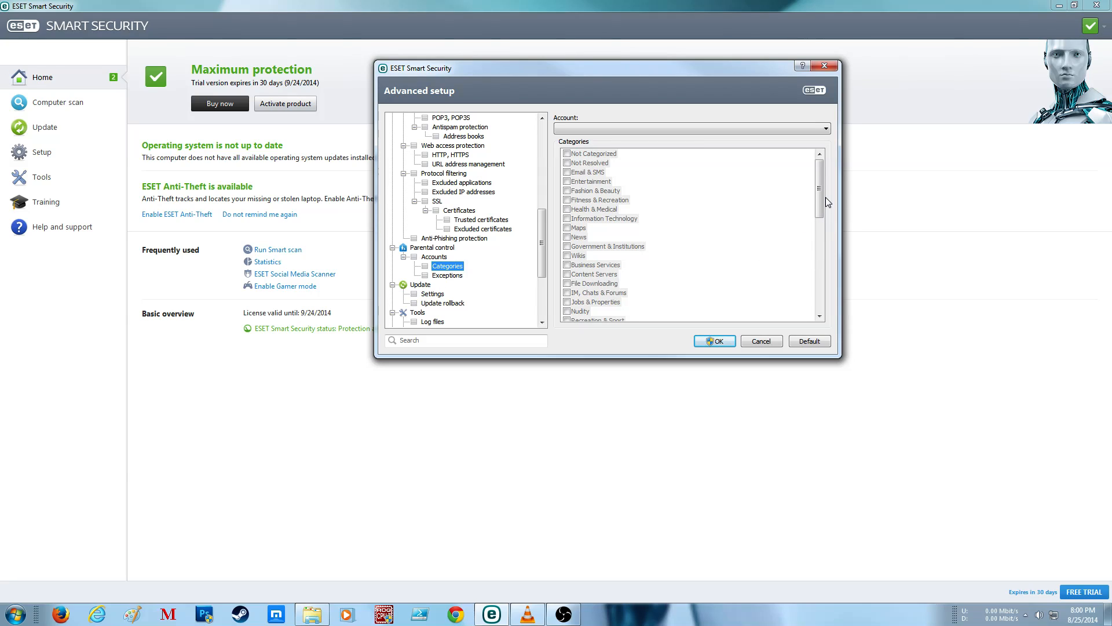
Step: Review the Update settings and the update mode, HTTP proxy and LAN options of the advanced update setup, leaving them unmodified
left_click(420, 284)
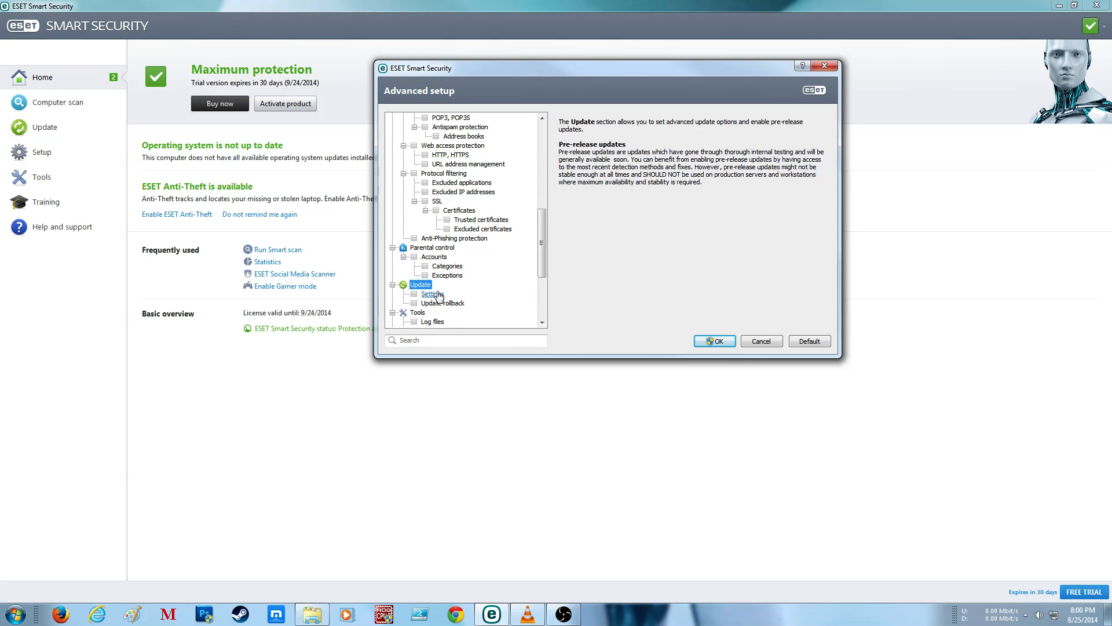
left_click(435, 295)
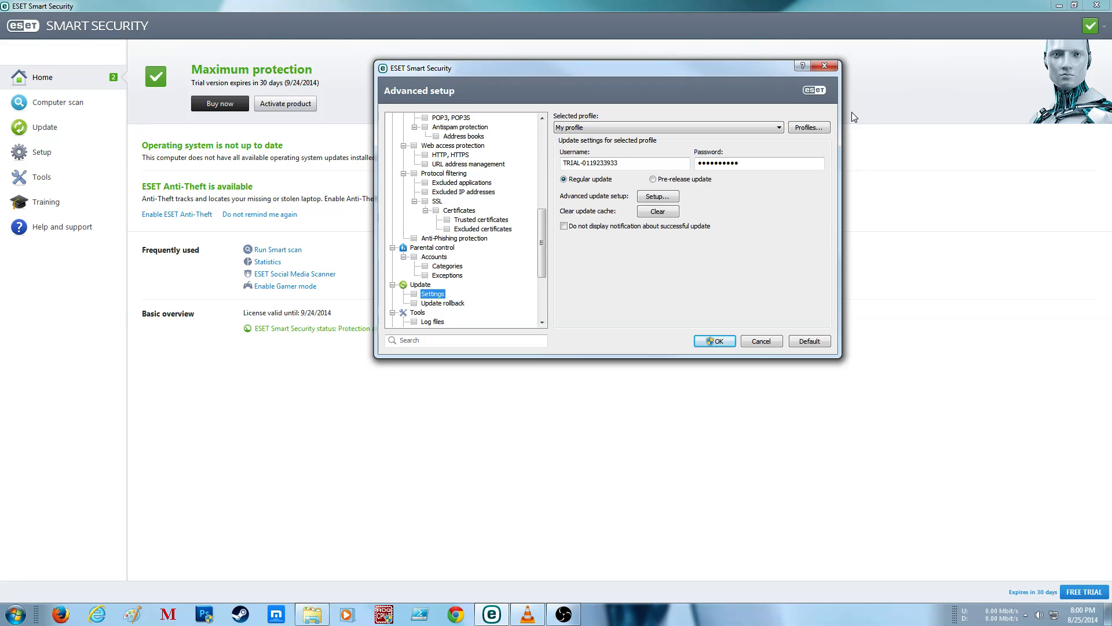
left_click(655, 196)
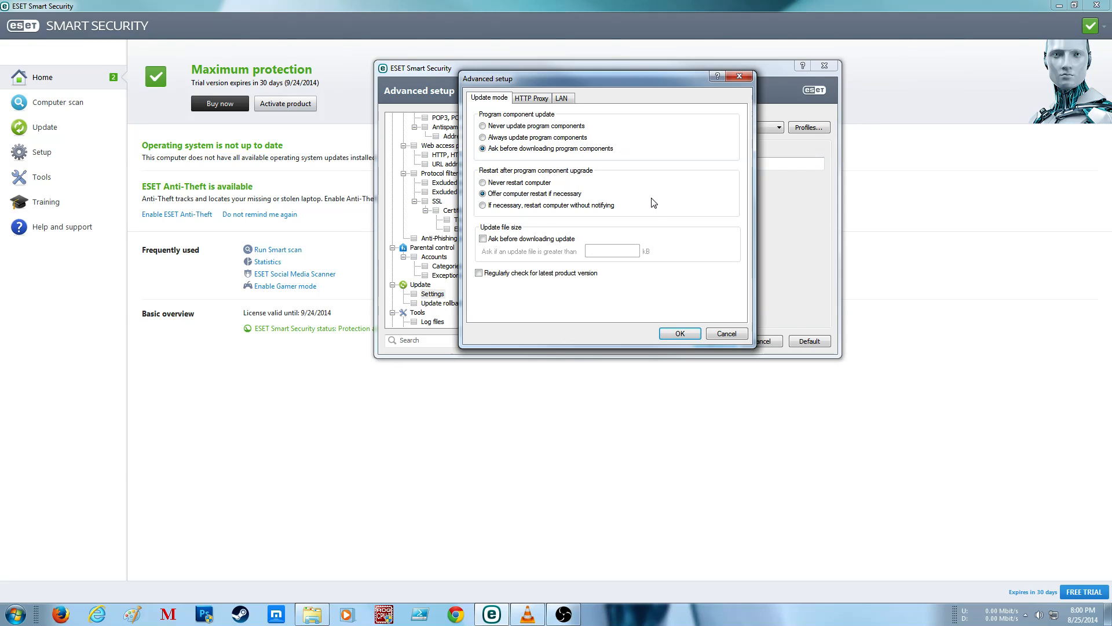
left_click(531, 98)
left_click(561, 98)
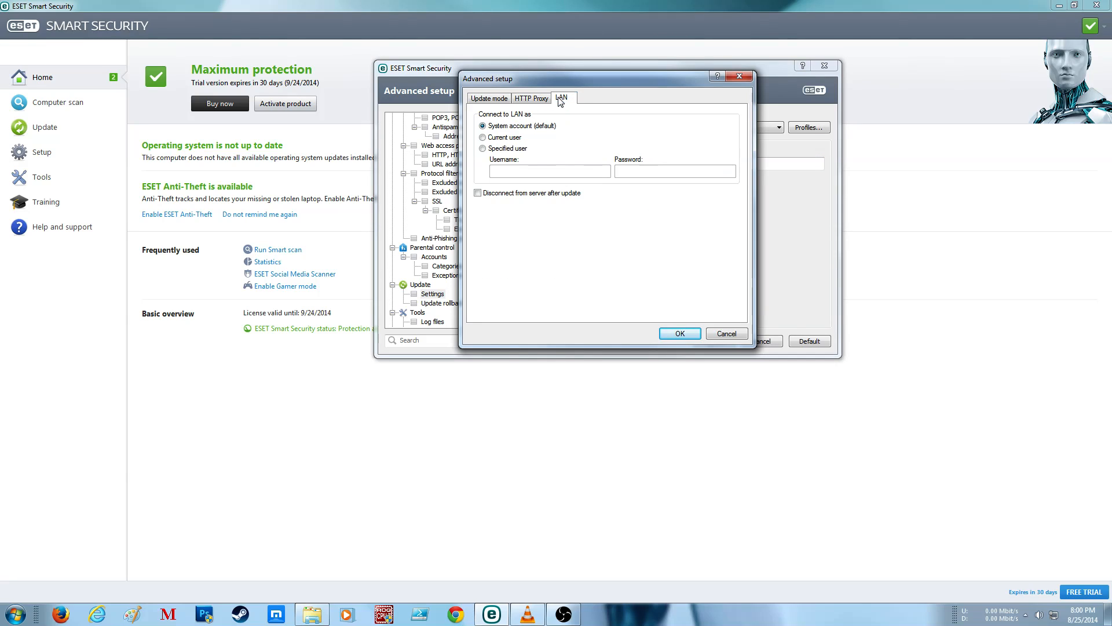
left_click(486, 100)
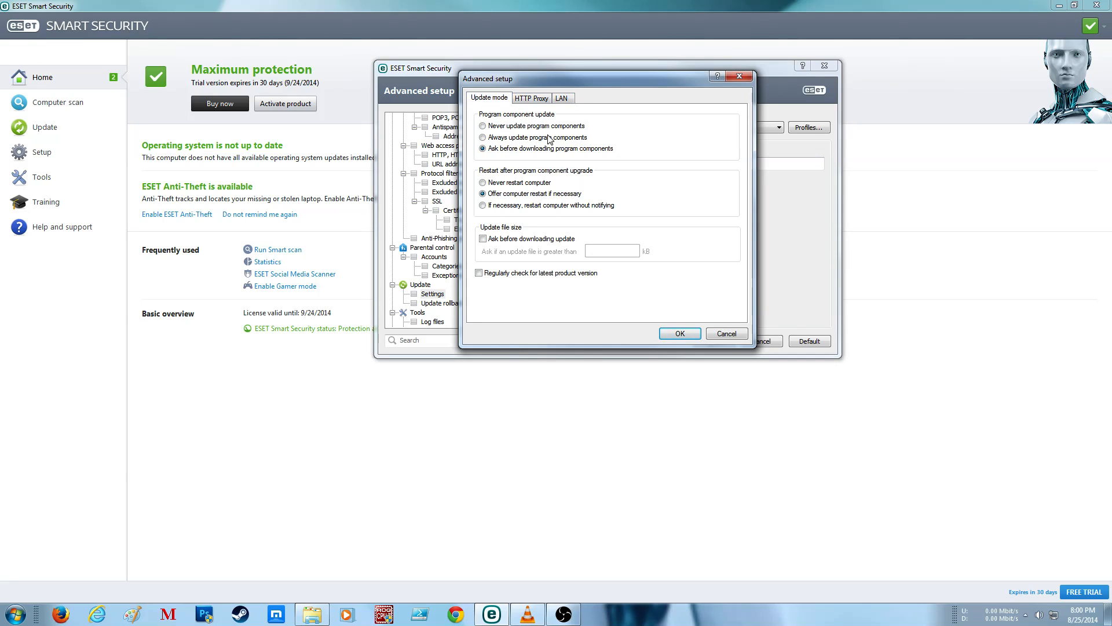
left_click(726, 335)
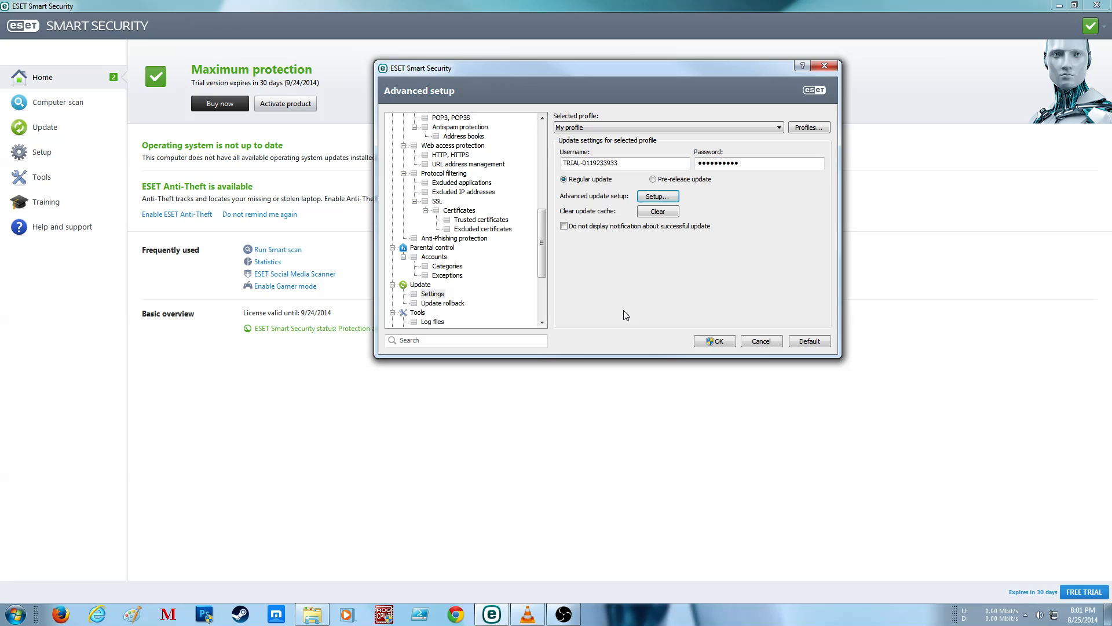
Step: Increase the number of locally stored snapshots of update files for Update rollback
left_click(443, 304)
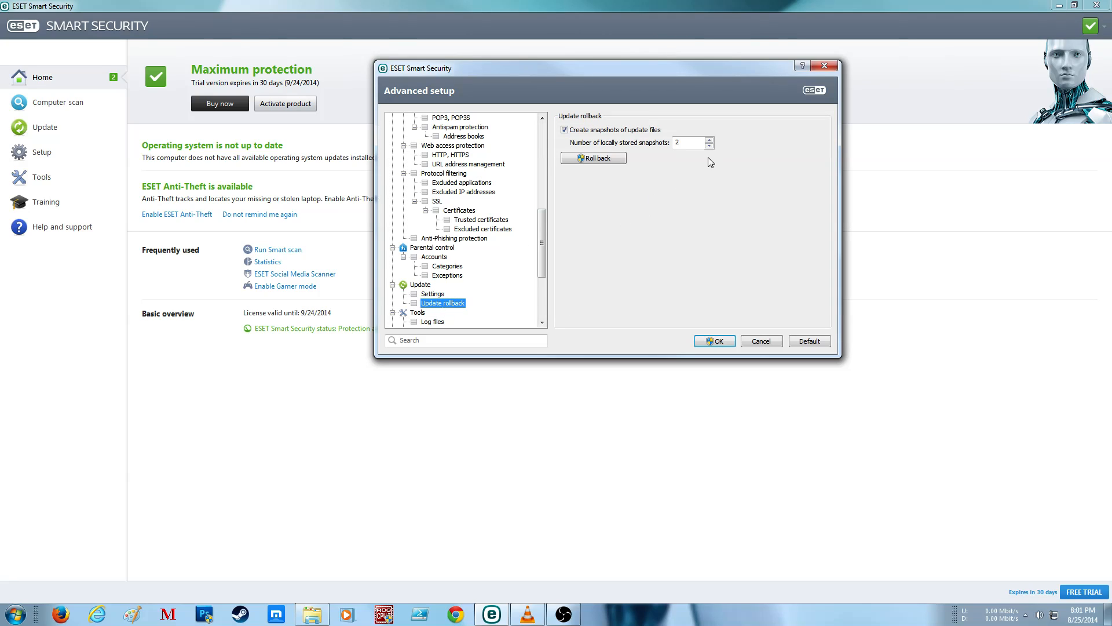
left_click(713, 139)
left_click(709, 140)
left_click(709, 139)
left_click(709, 140)
Step: Set the minimum logging verbosity for log files to Diagnostic and raise the age in days for automatically deleting records
scroll(464, 261, "down", 4)
left_click(432, 210)
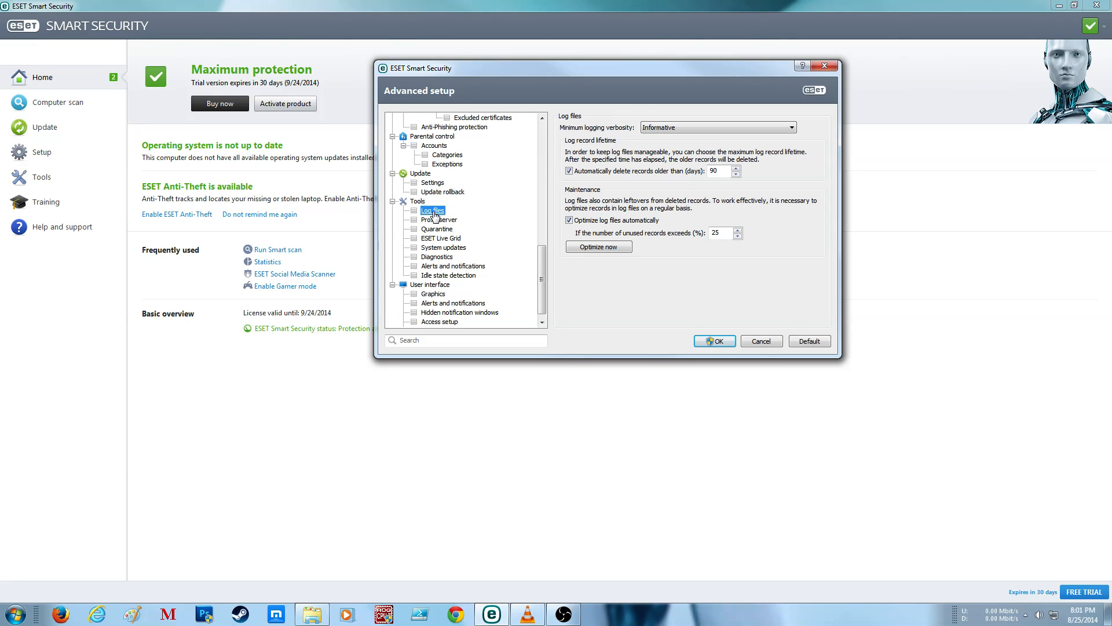
left_click(742, 127)
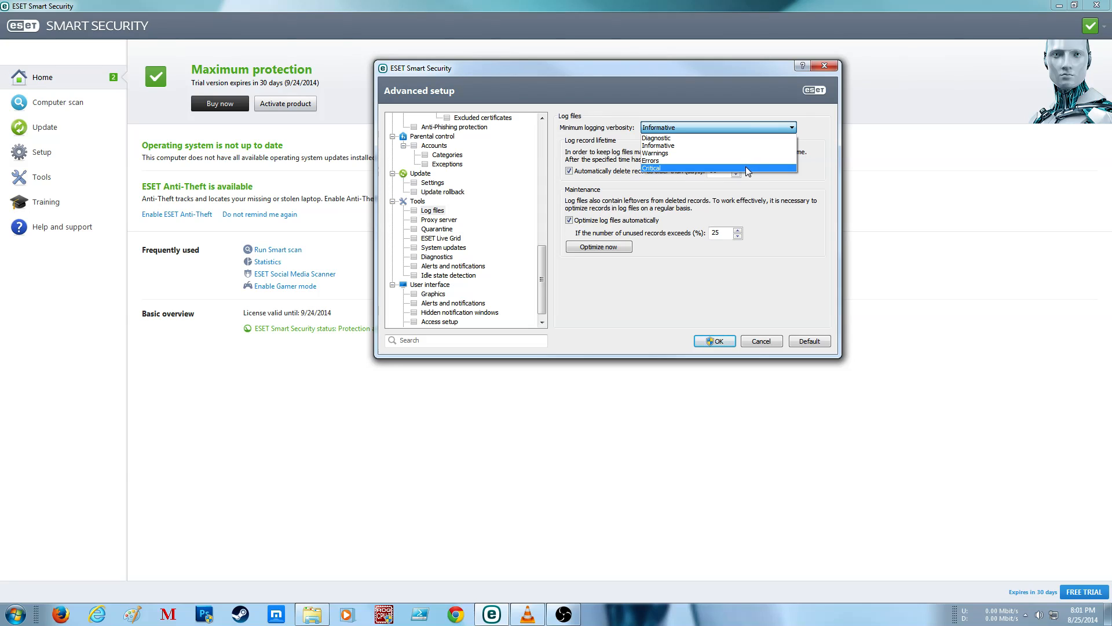
left_click(744, 139)
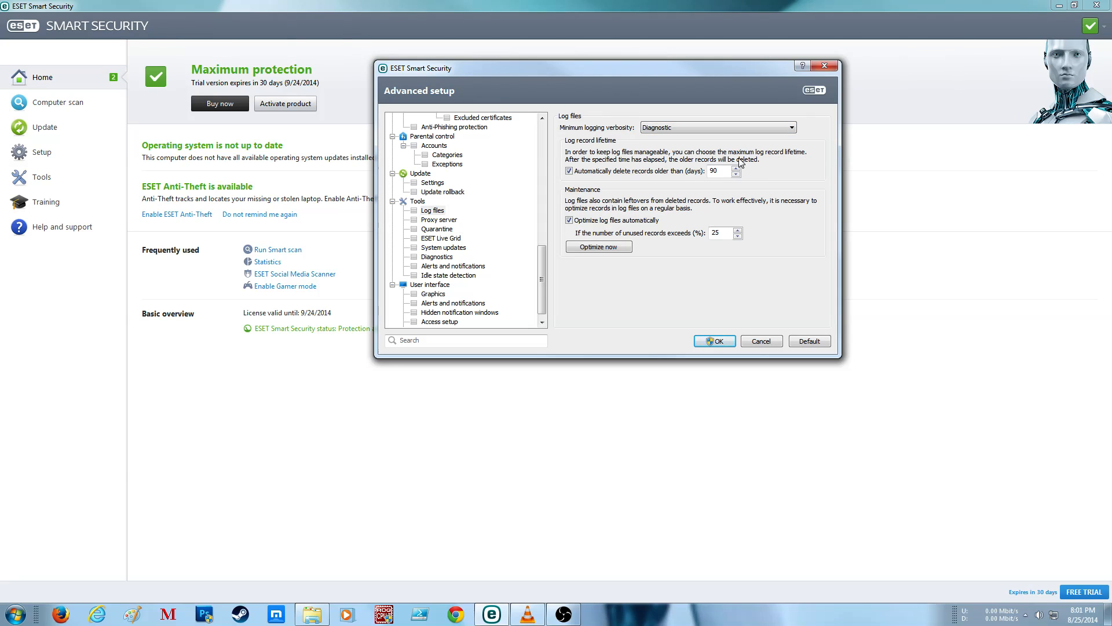
left_click(736, 168)
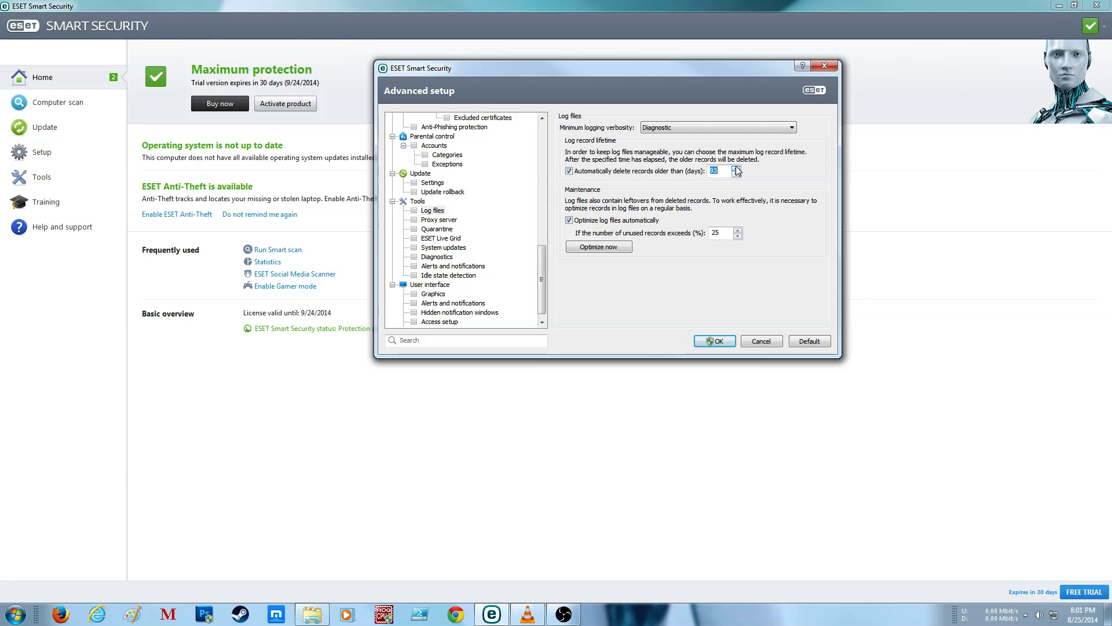
left_click(736, 168)
Step: Review the Proxy server, Quarantine and ESET Live Grid settings, including Live Grid's advanced setup
left_click(439, 220)
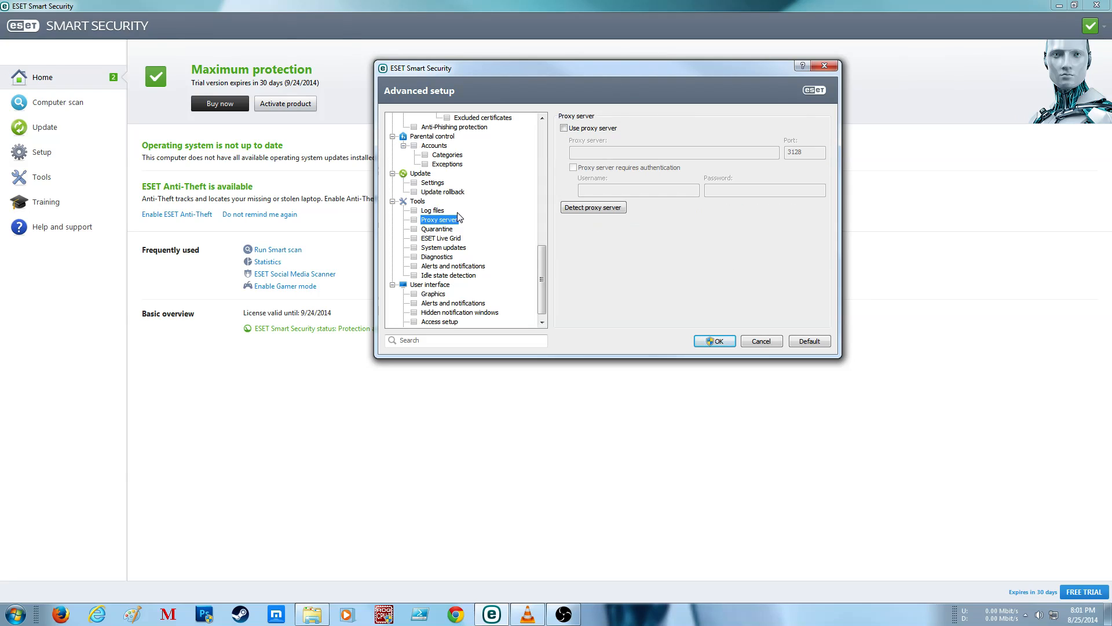
left_click(440, 238)
left_click(447, 229)
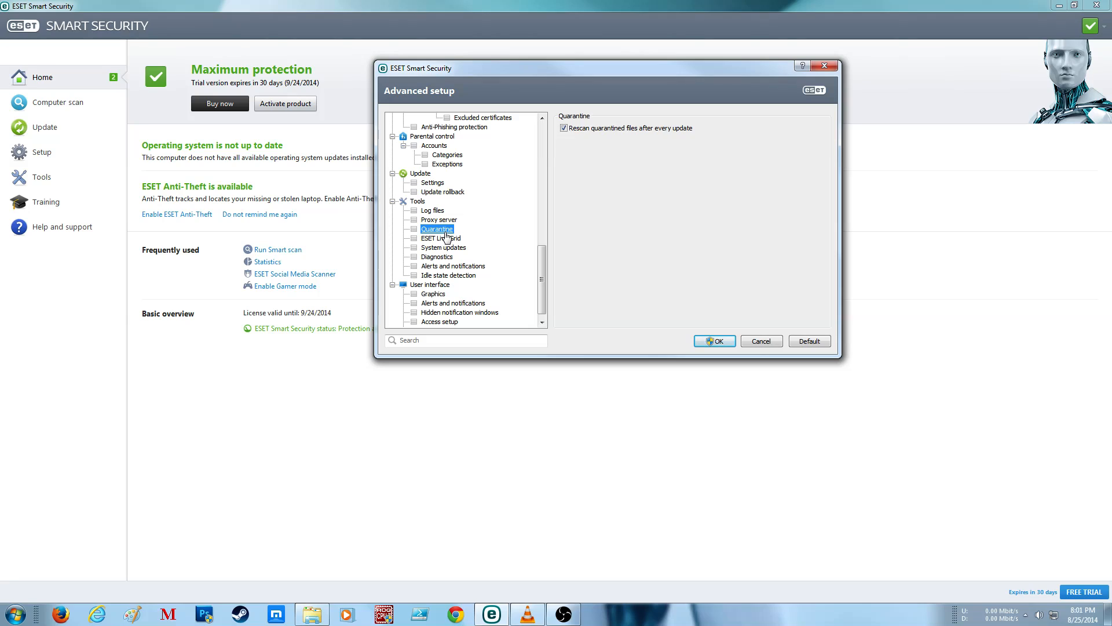
left_click(444, 238)
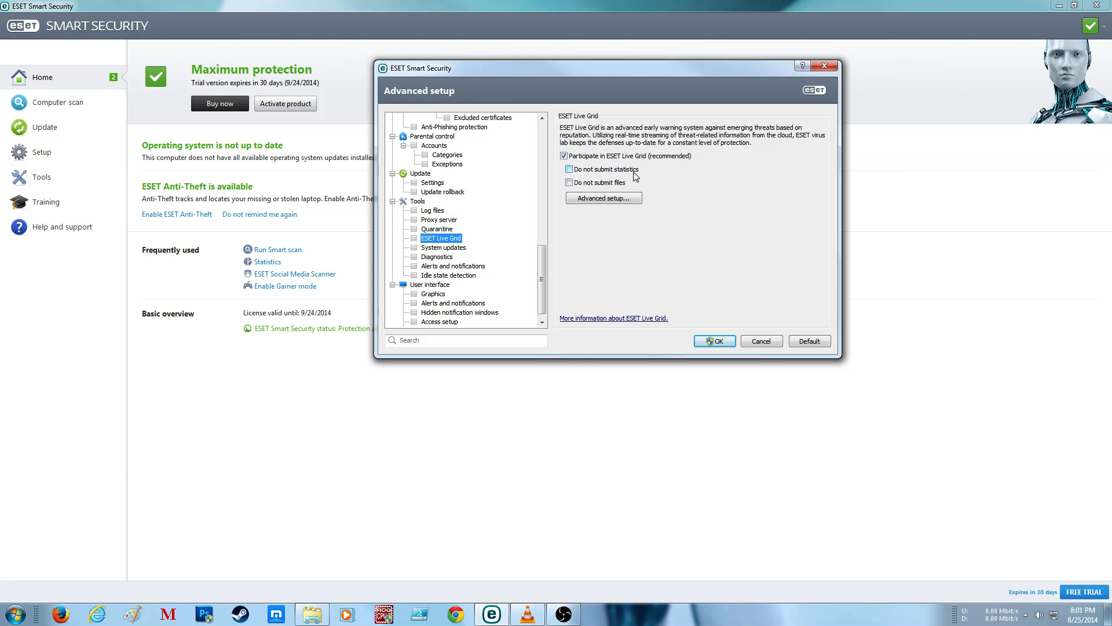
left_click(597, 203)
left_click(632, 268)
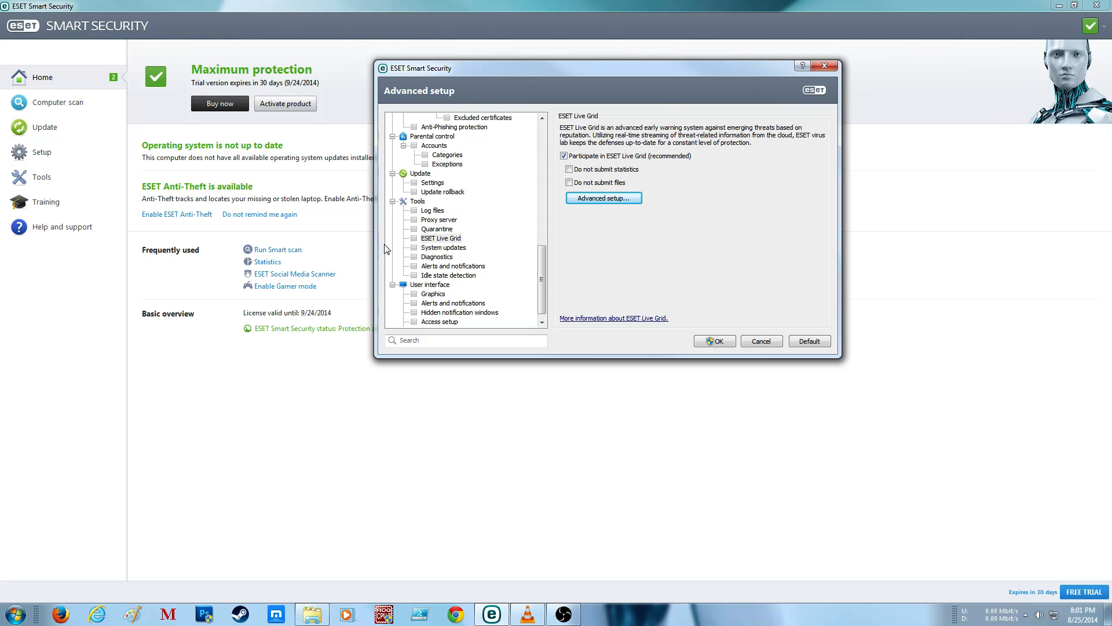
Step: Set the notification level for missing system updates to Recommended updates
left_click(450, 250)
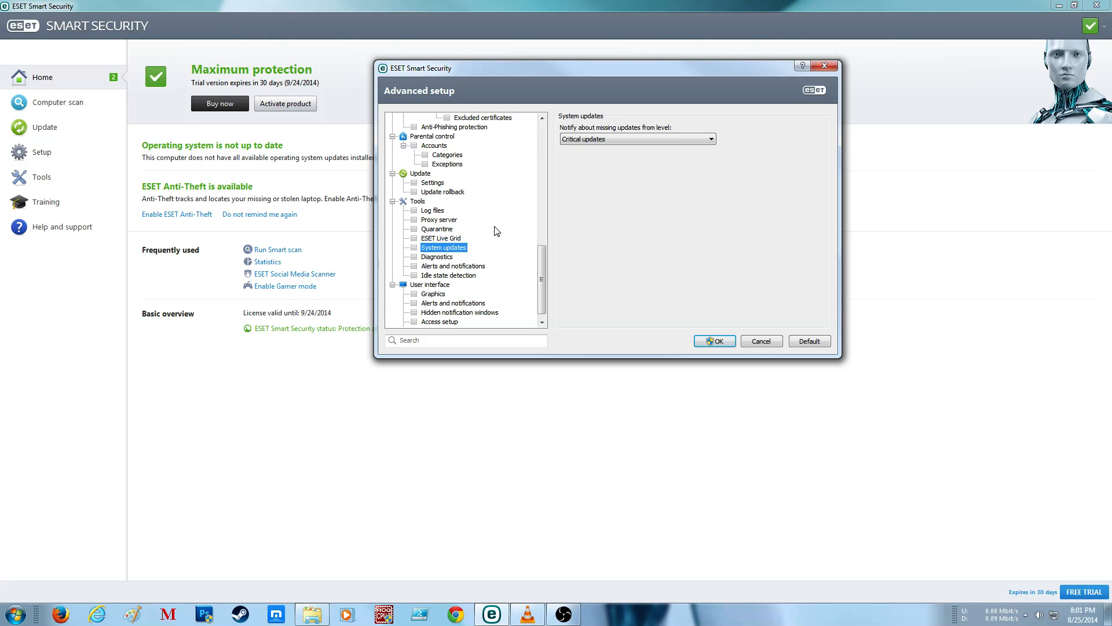
left_click(637, 141)
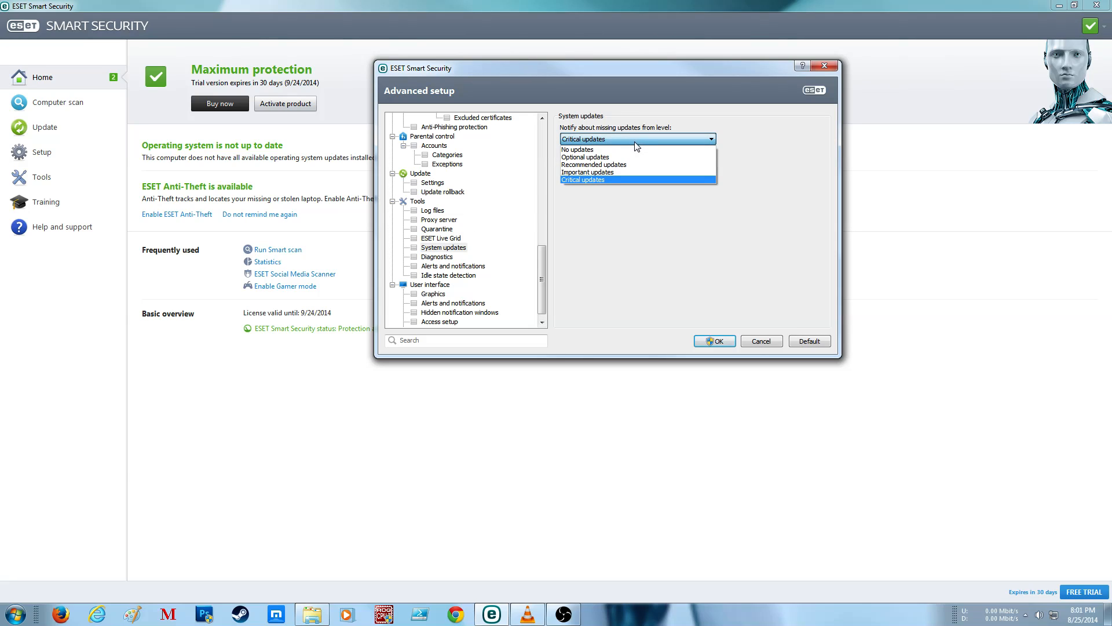
left_click(614, 167)
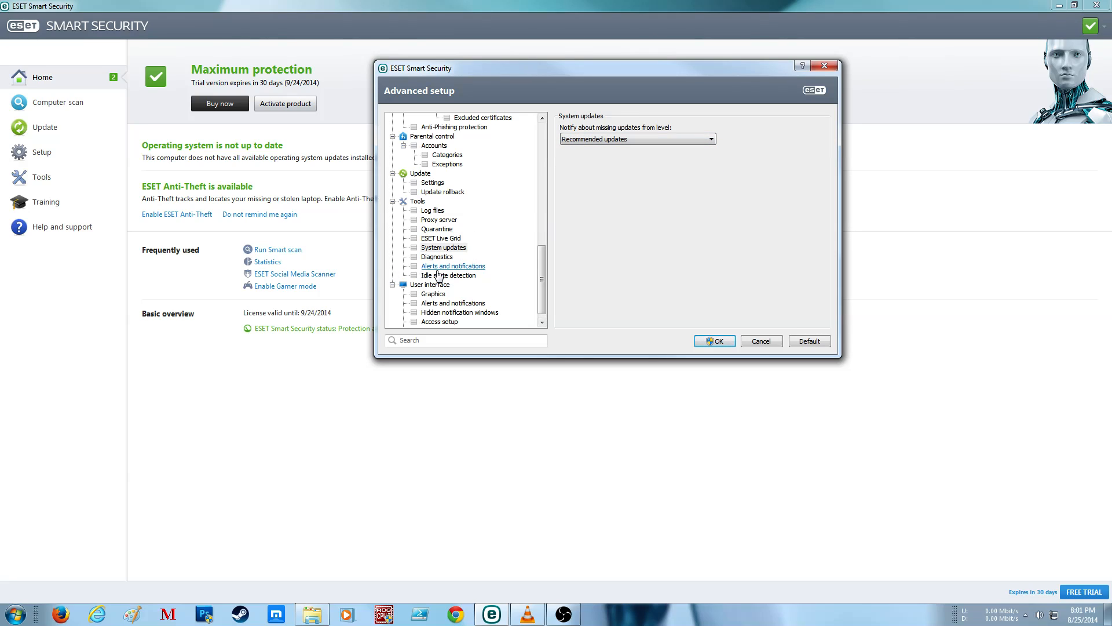
Step: Set the application memory dump type in Diagnostics to Minidump
left_click(437, 257)
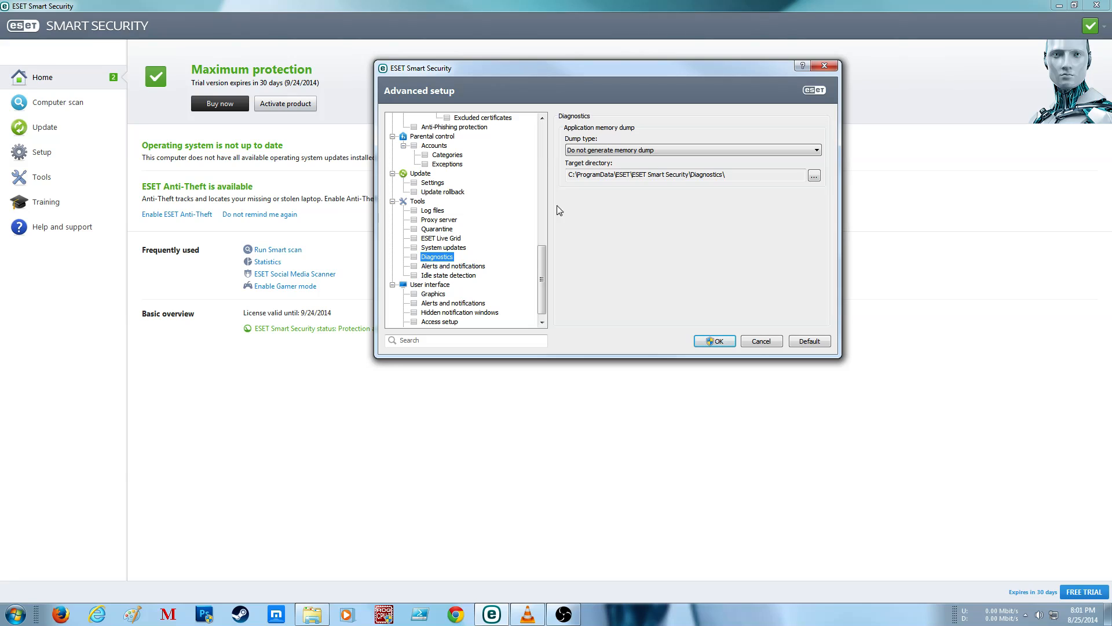
left_click(641, 149)
left_click(630, 168)
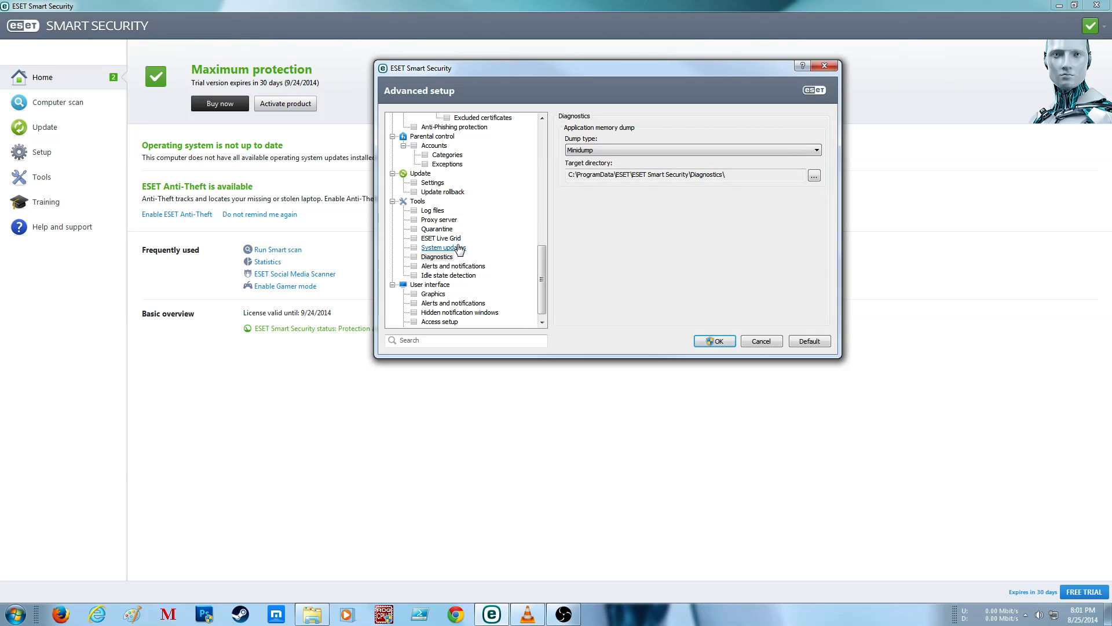
Step: Review the Alerts and notifications options under Tools and the computer states that trigger idle-state scanning
left_click(450, 265)
left_click(451, 265)
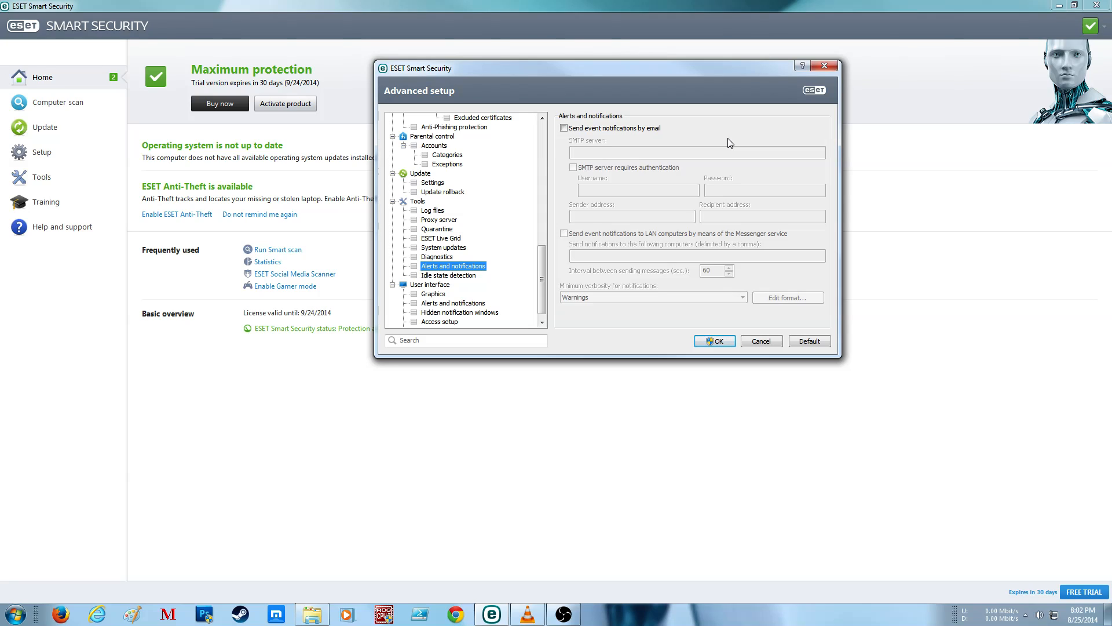
left_click(452, 275)
Step: Review the User interface settings for graphics, alerts and notifications, hidden notification windows and access setup
scroll(467, 238, "down", 1)
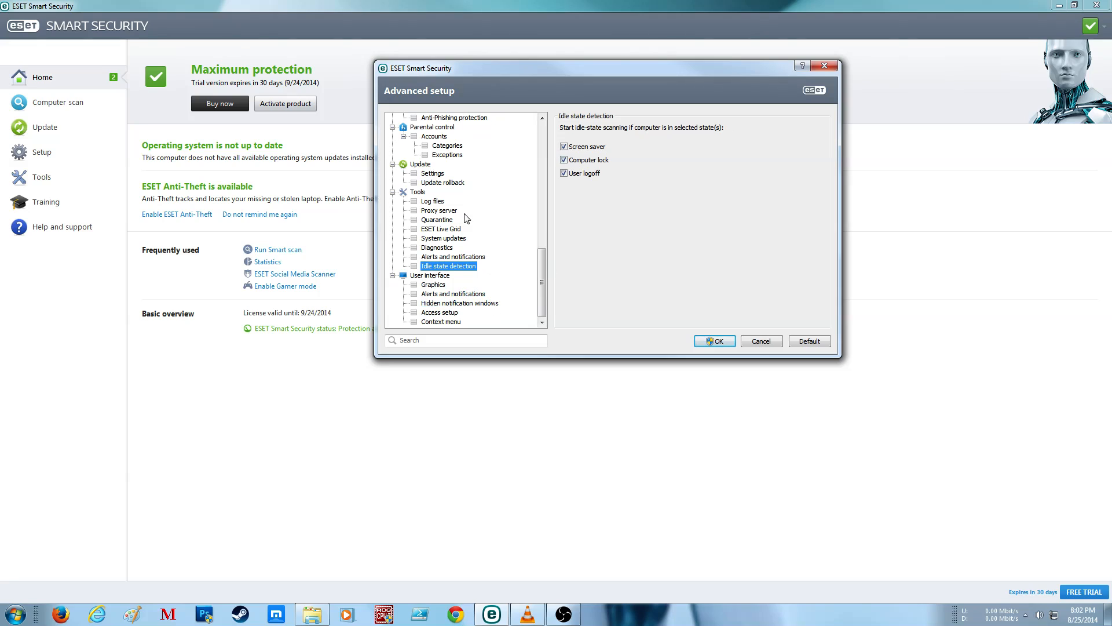
left_click(430, 296)
left_click(429, 276)
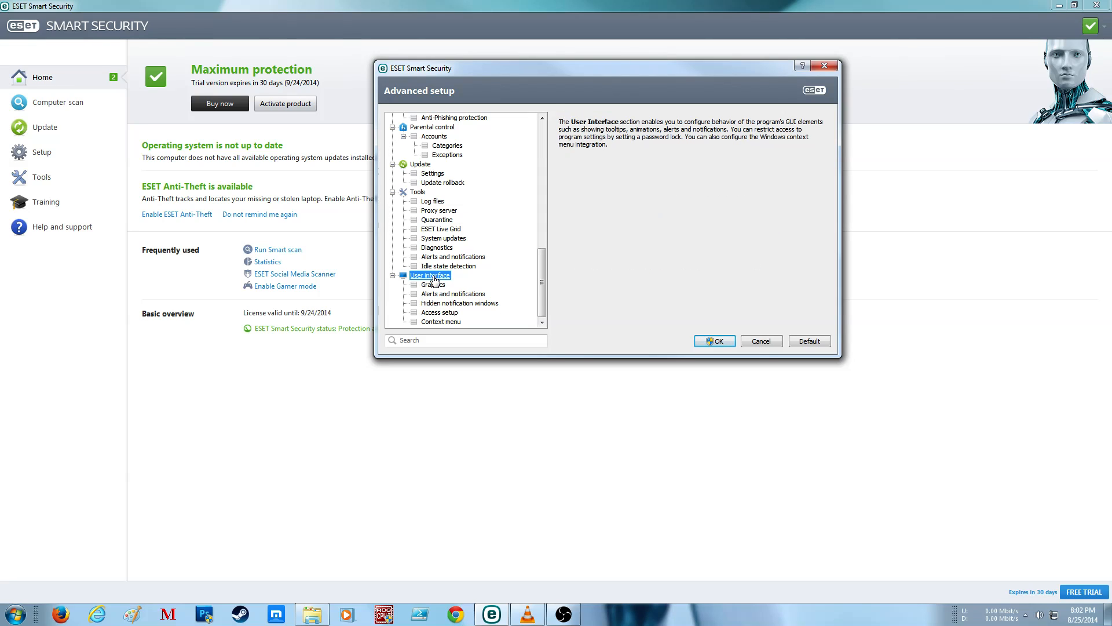
left_click(434, 285)
left_click(442, 295)
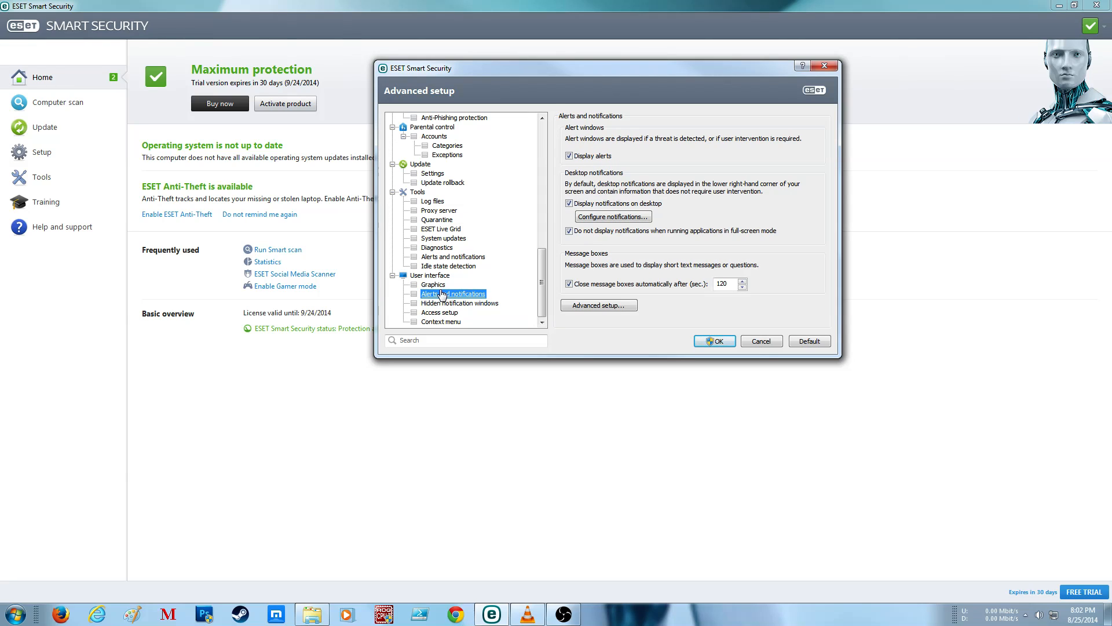
left_click(435, 285)
left_click(441, 303)
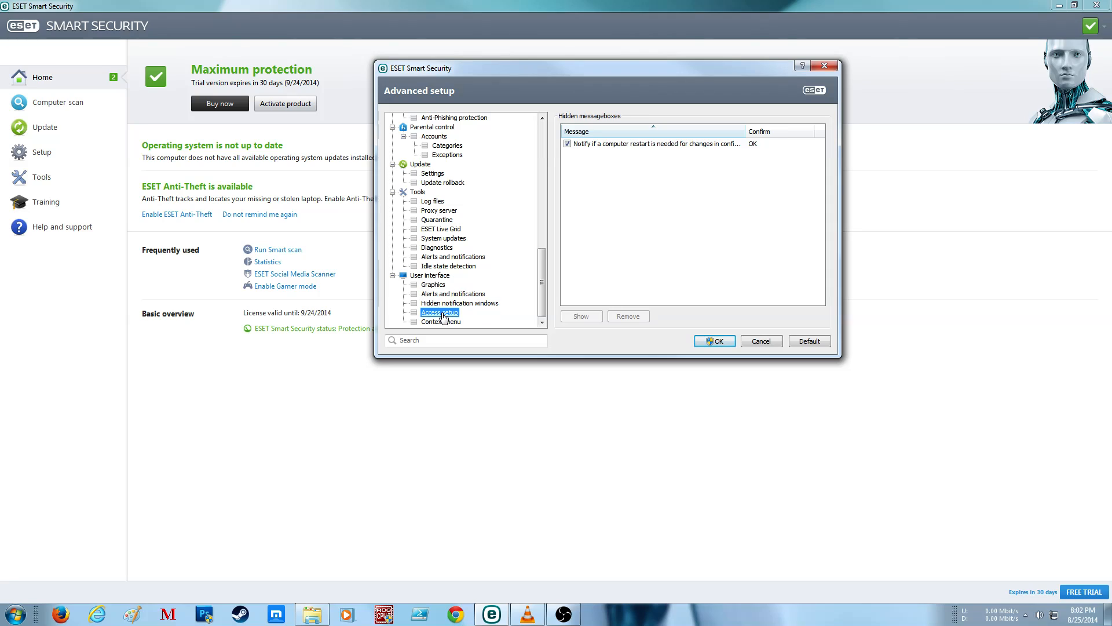
left_click(439, 313)
left_click(441, 322)
left_click(440, 312)
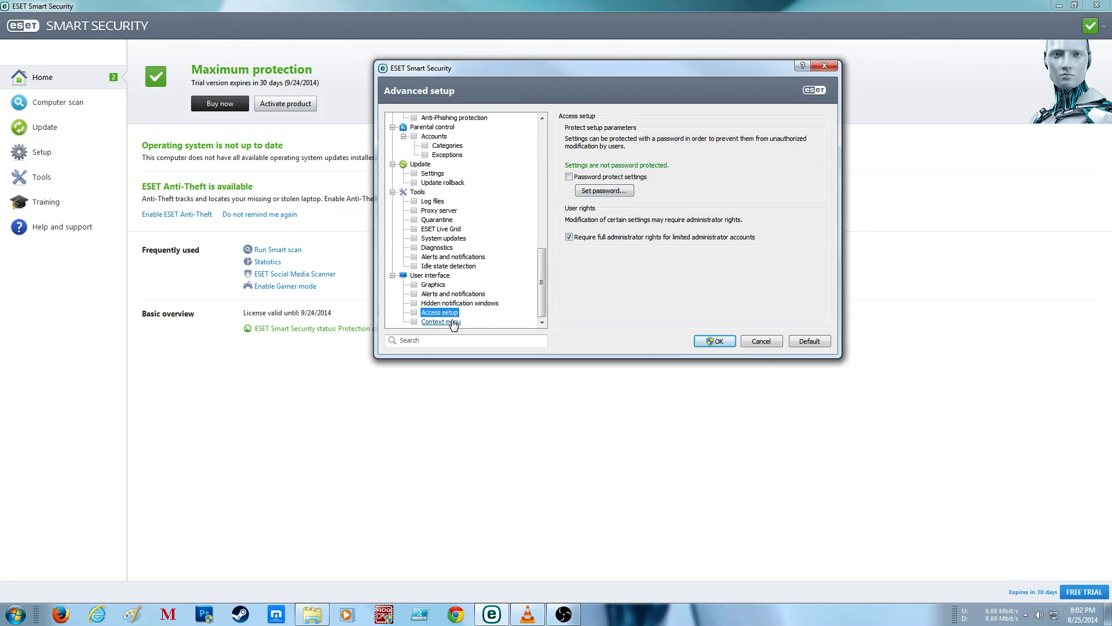
Step: Set the context menu integration type to Full (scan first) and save the advanced setup changes
left_click(450, 323)
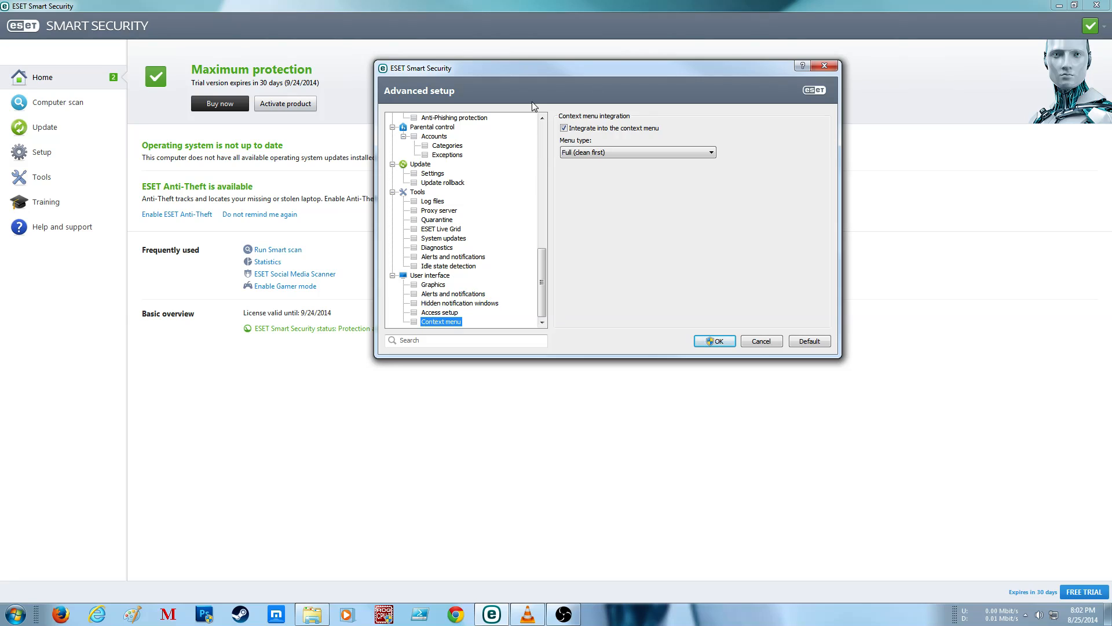
left_click(612, 152)
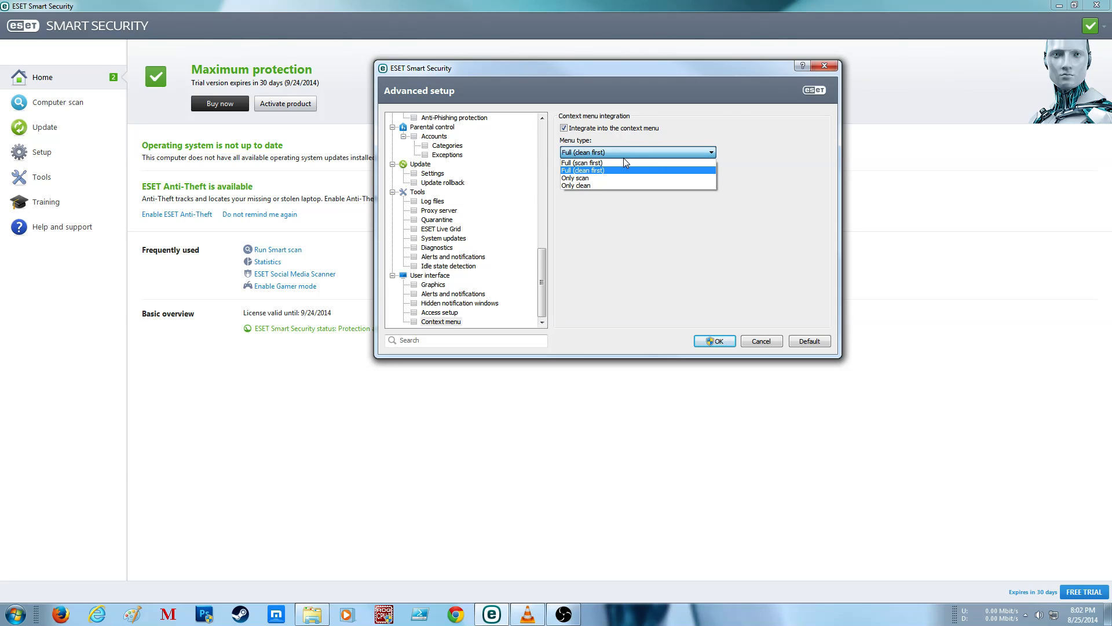
left_click(743, 152)
left_click(638, 151)
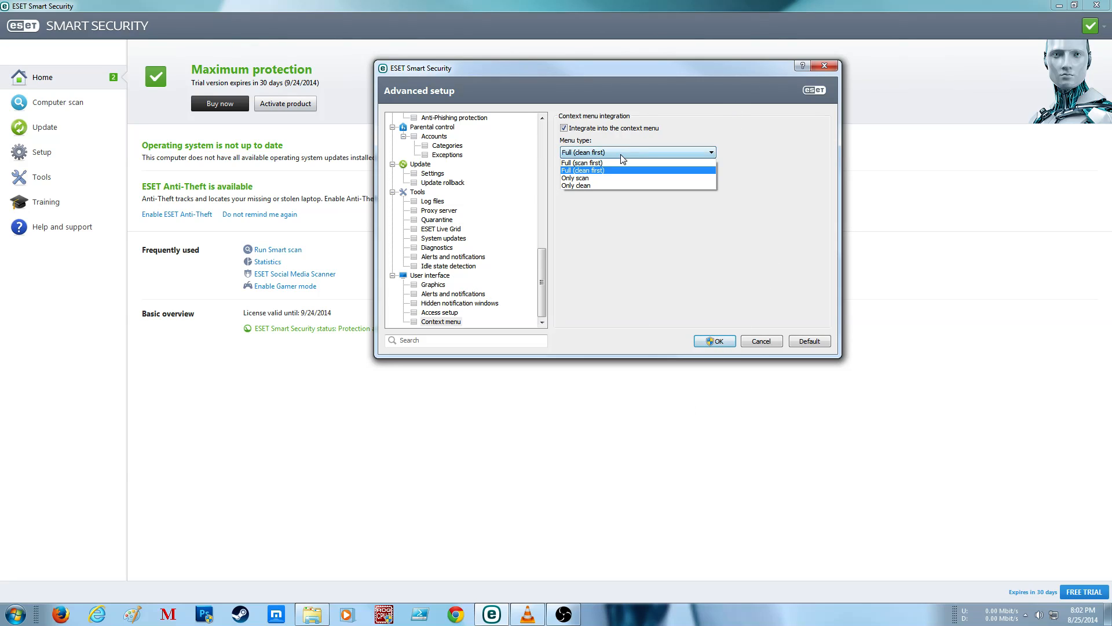
left_click(620, 163)
left_click(714, 341)
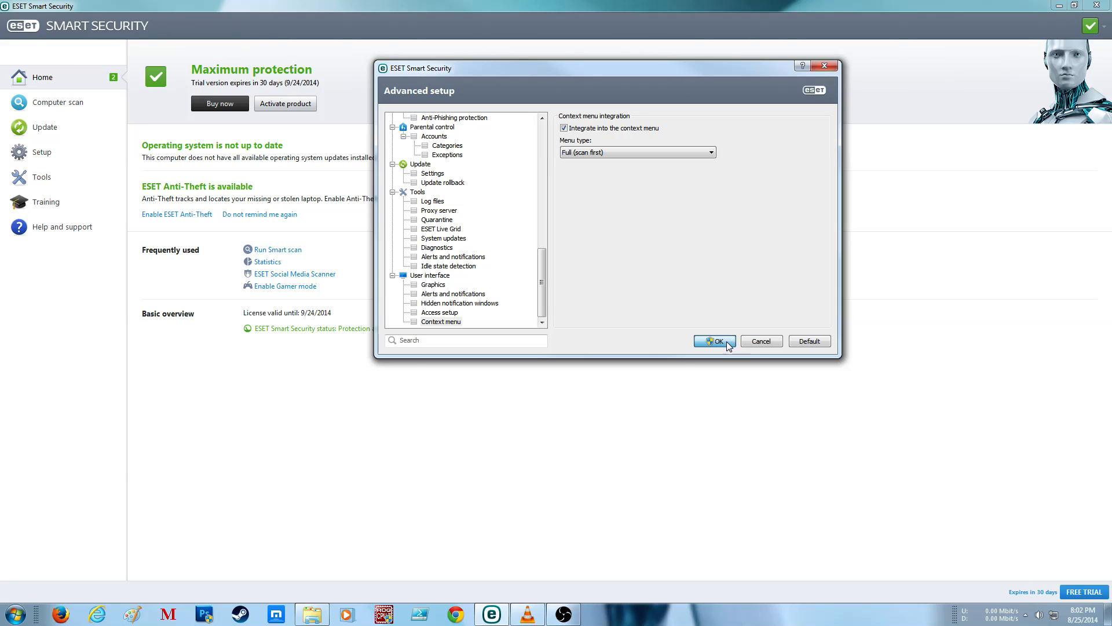
left_click(606, 318)
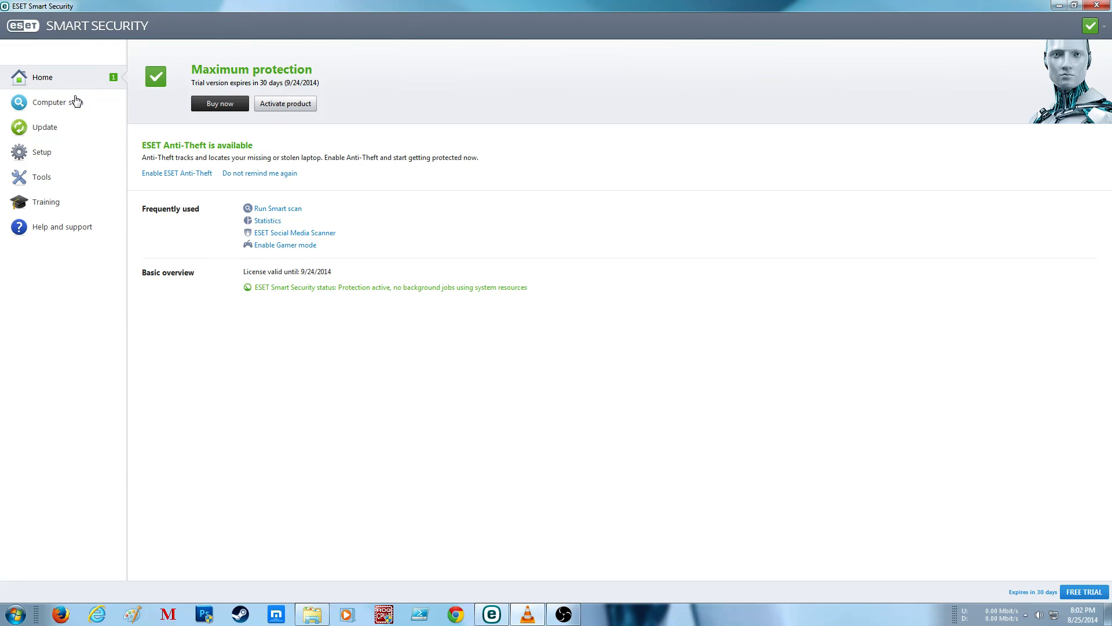
Step: Examine the Network activity graph in the Watch activity tool, including its received and sent data, and return to the tools overview
left_click(58, 173)
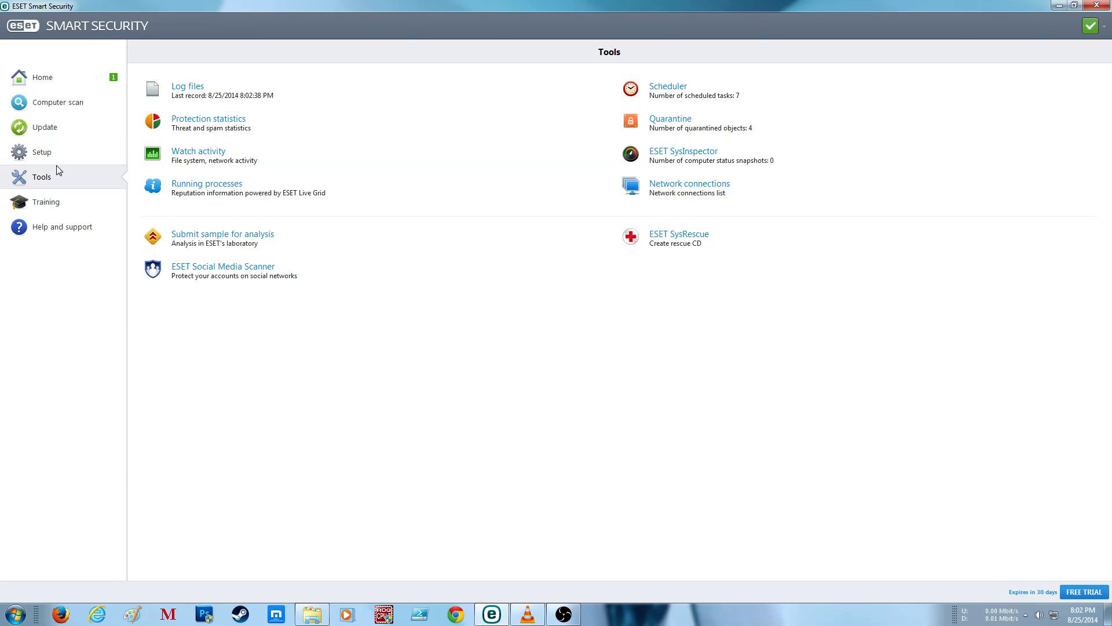
left_click(256, 163)
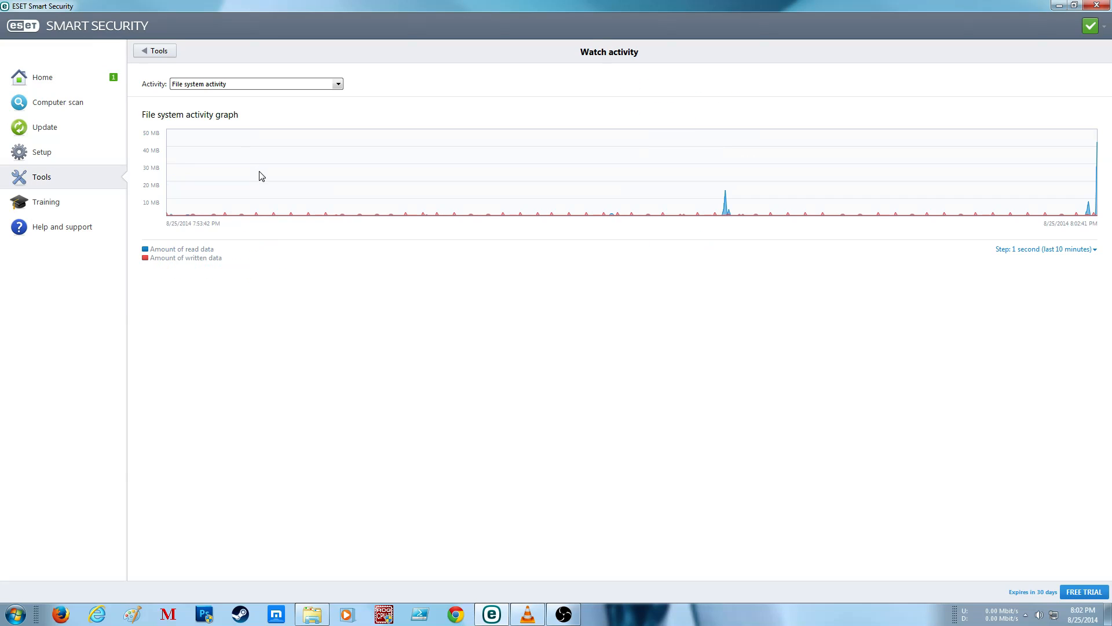
left_click(260, 85)
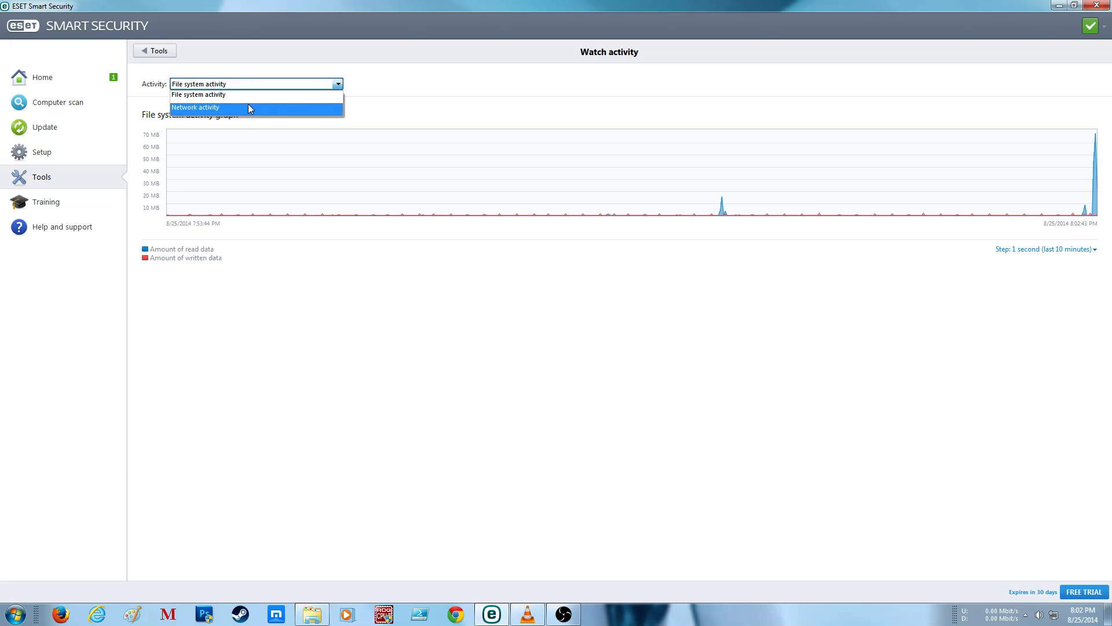
left_click(248, 104)
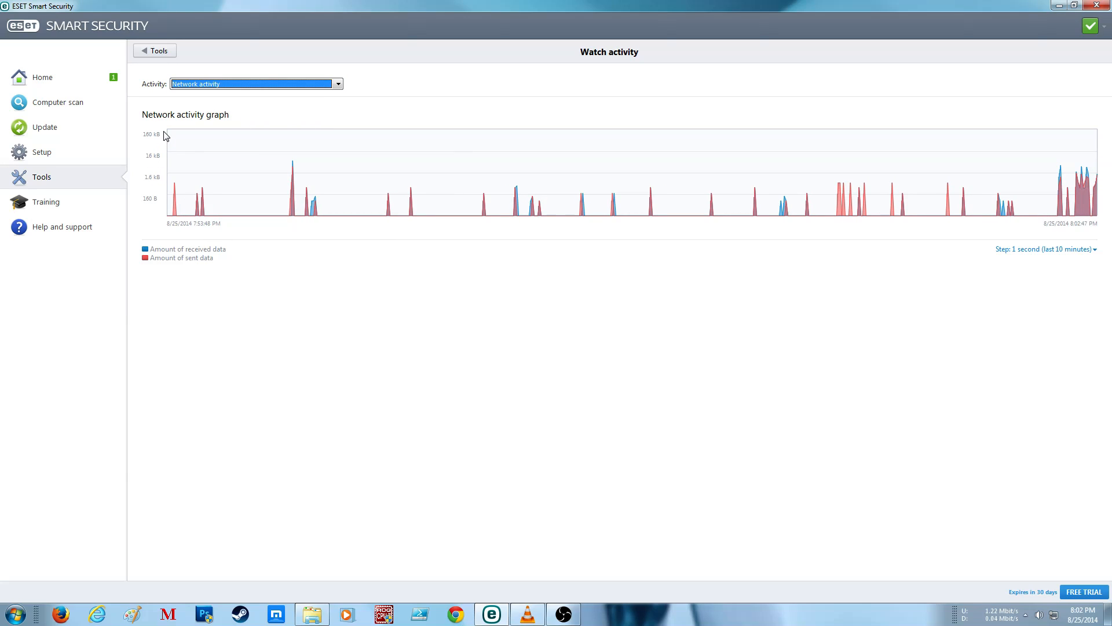
left_click(176, 257)
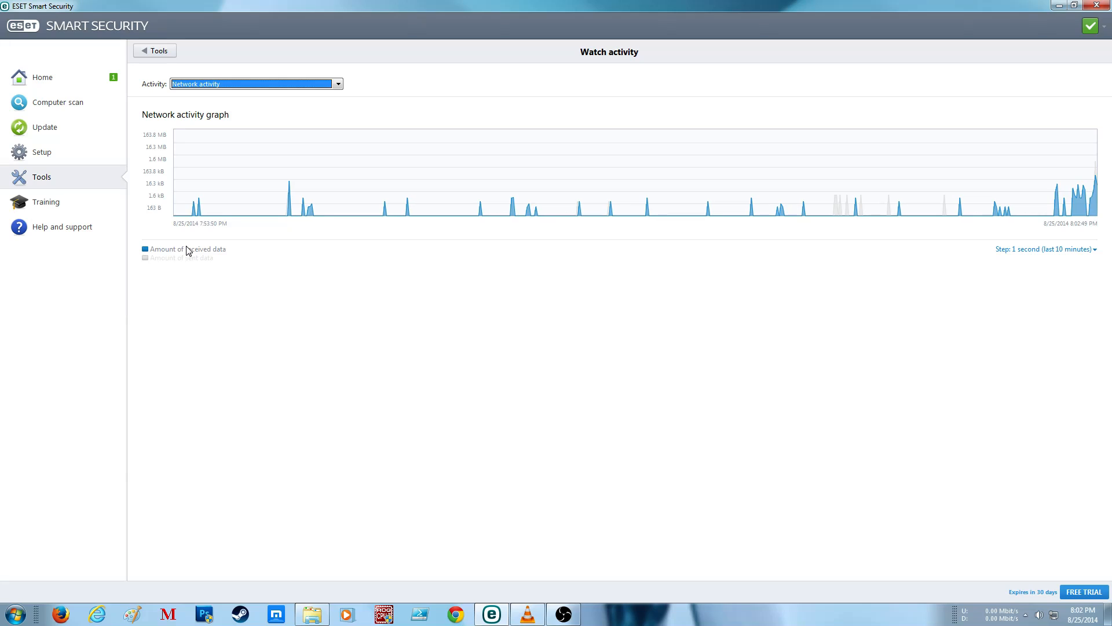
left_click(194, 258)
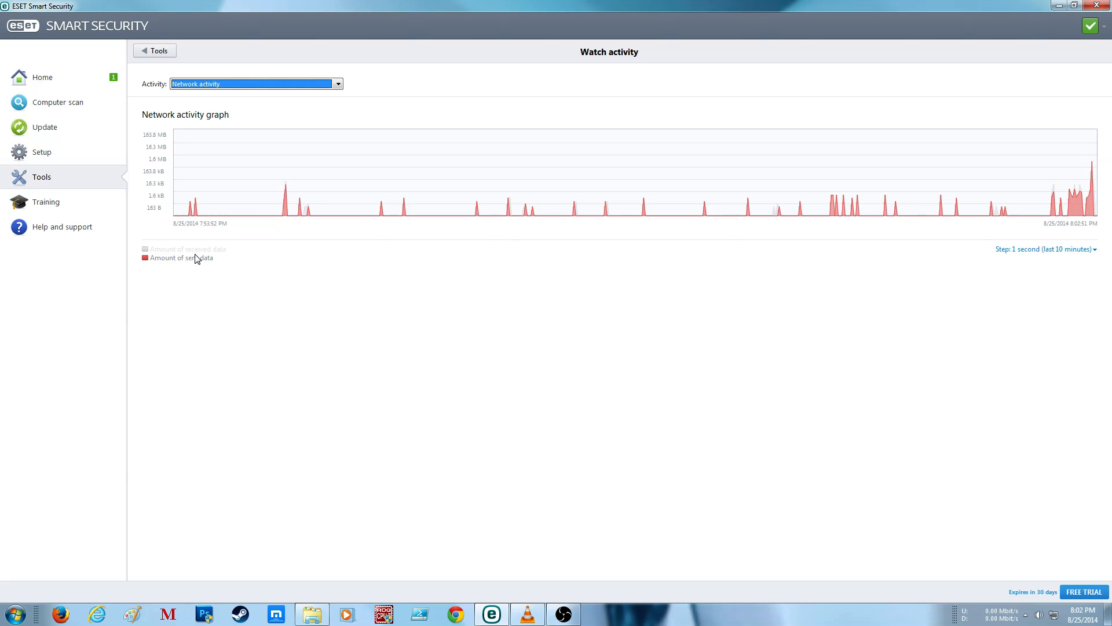
left_click(194, 249)
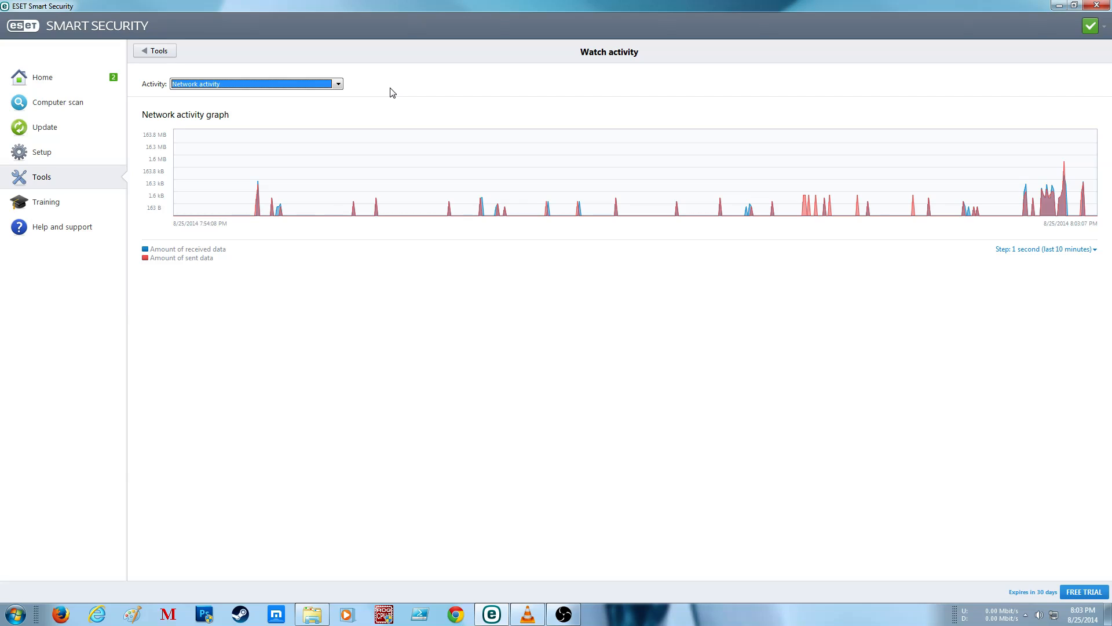
left_click(146, 53)
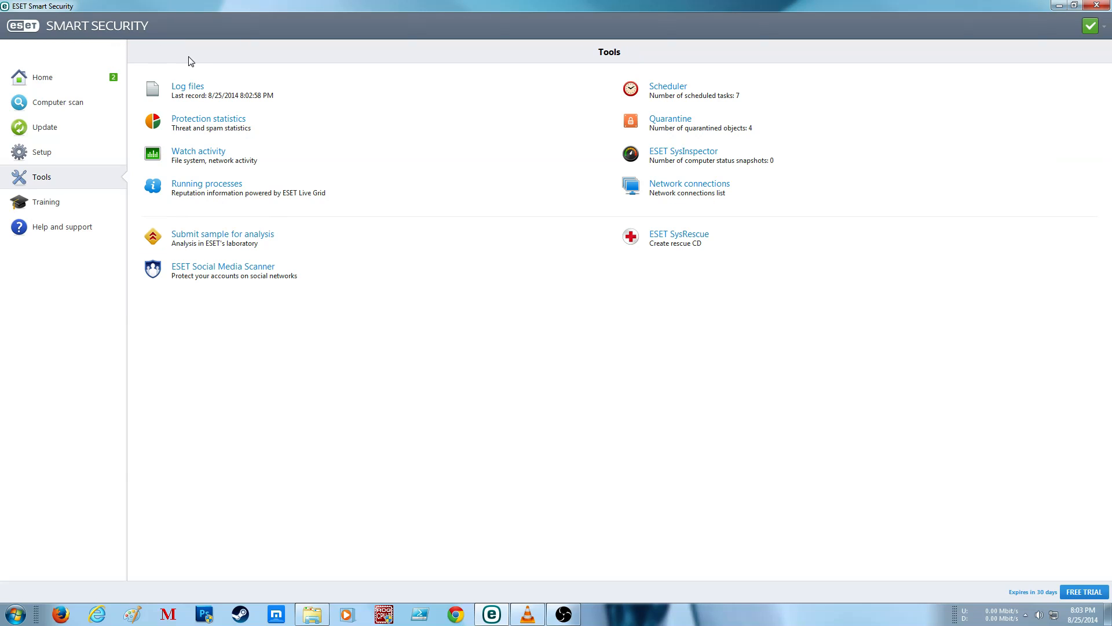
Step: Review the Personal firewall and Device control logs in Log files and return to the tools overview
left_click(360, 91)
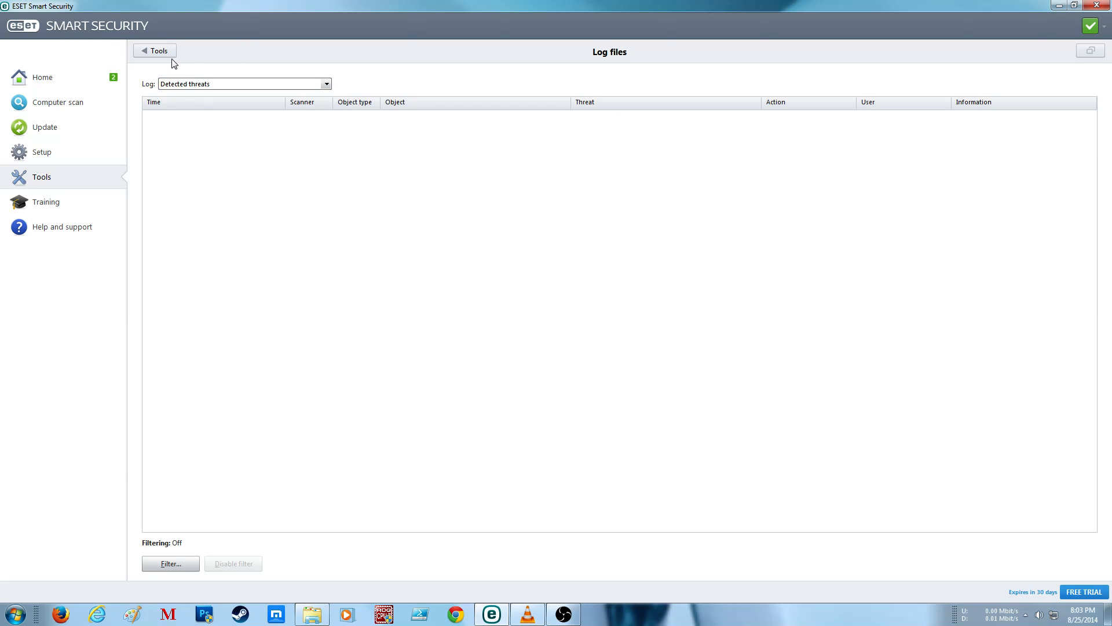
left_click(186, 84)
left_click(191, 146)
left_click(201, 84)
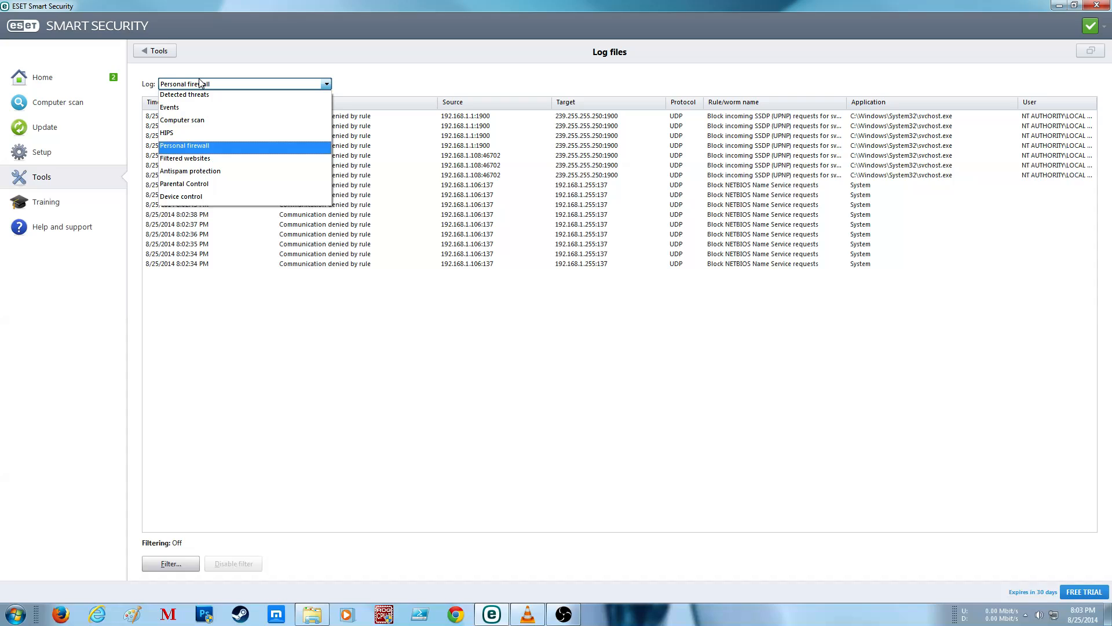
left_click(195, 199)
left_click(136, 54)
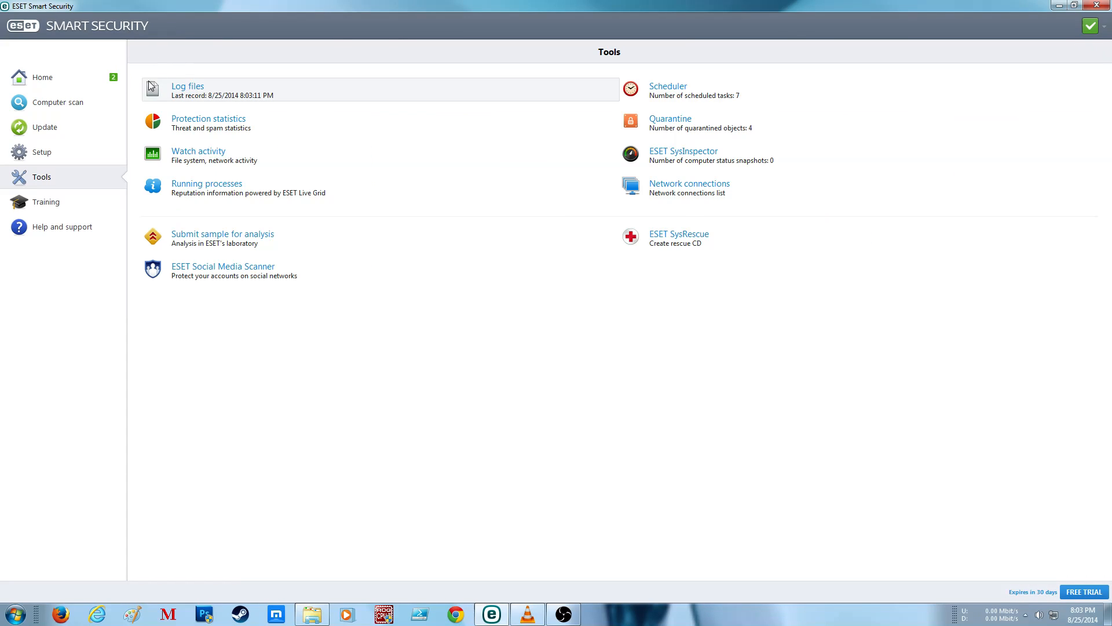
Step: Inspect the connections of services.exe in the Network connections list and return to the tools overview
left_click(691, 196)
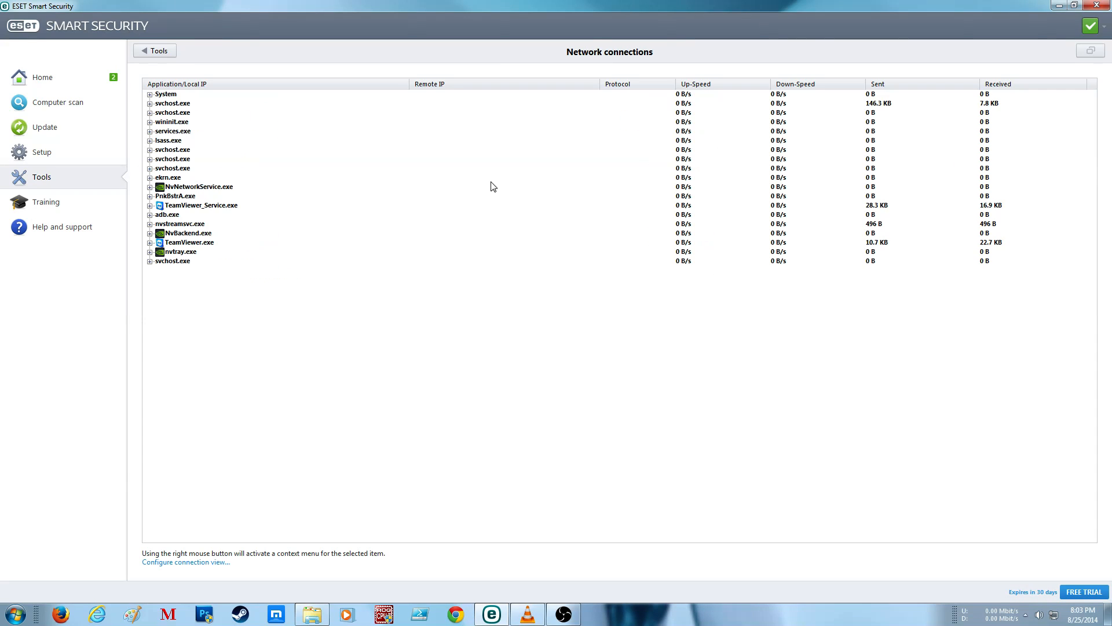
double_click(160, 132)
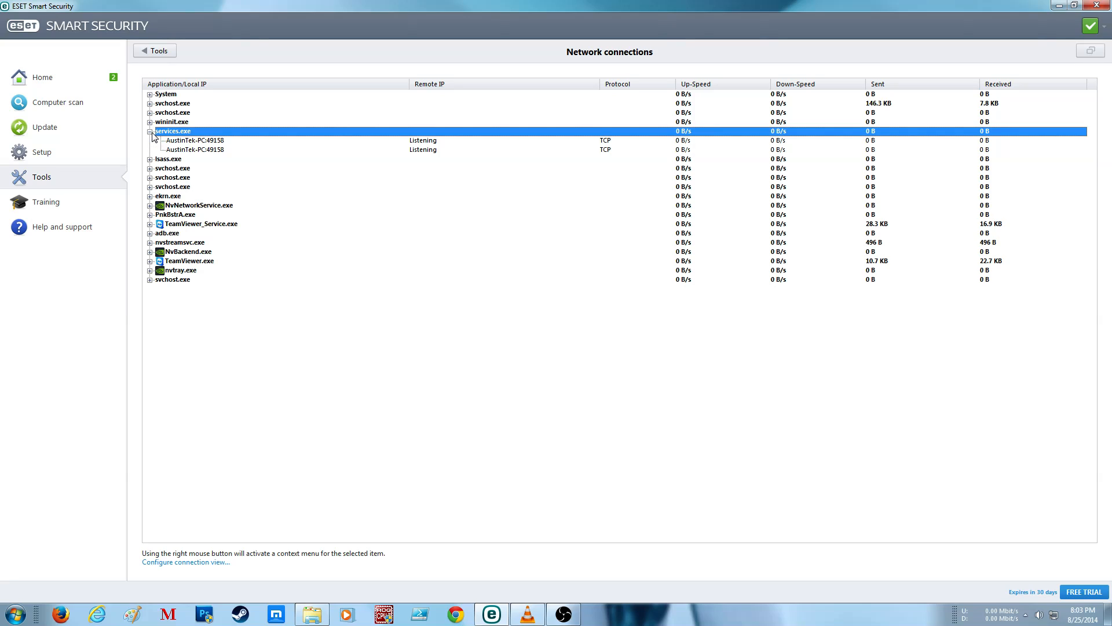
left_click(156, 52)
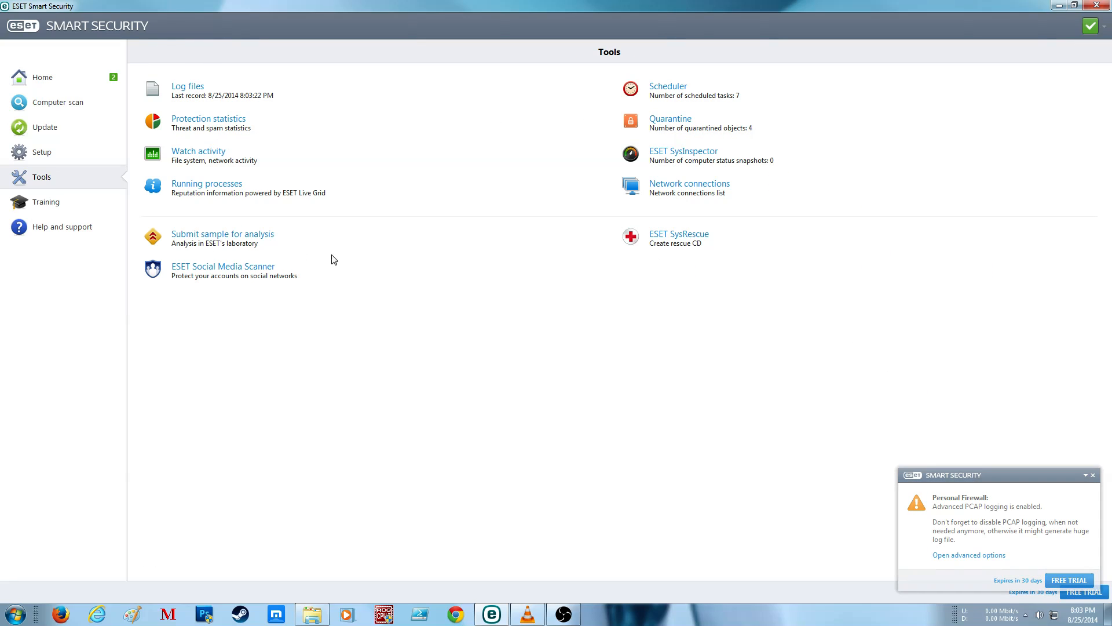